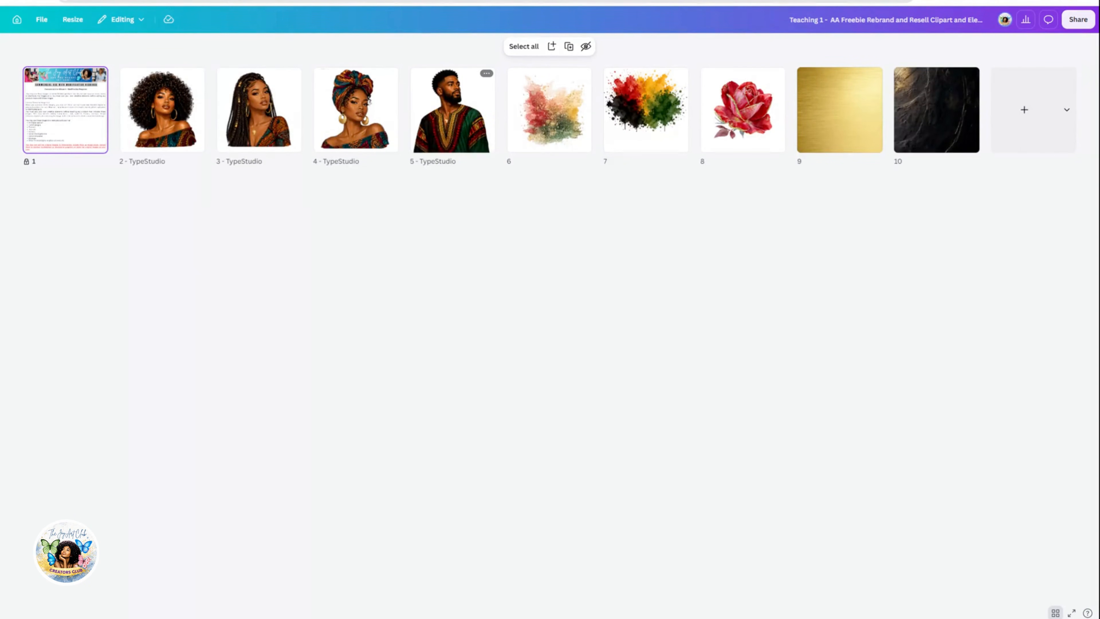
Duplicate page 5 with the bearded man in the patterned dashiki and open the copy for editing.
{"action": "left_click", "coordinate": [453, 126]}
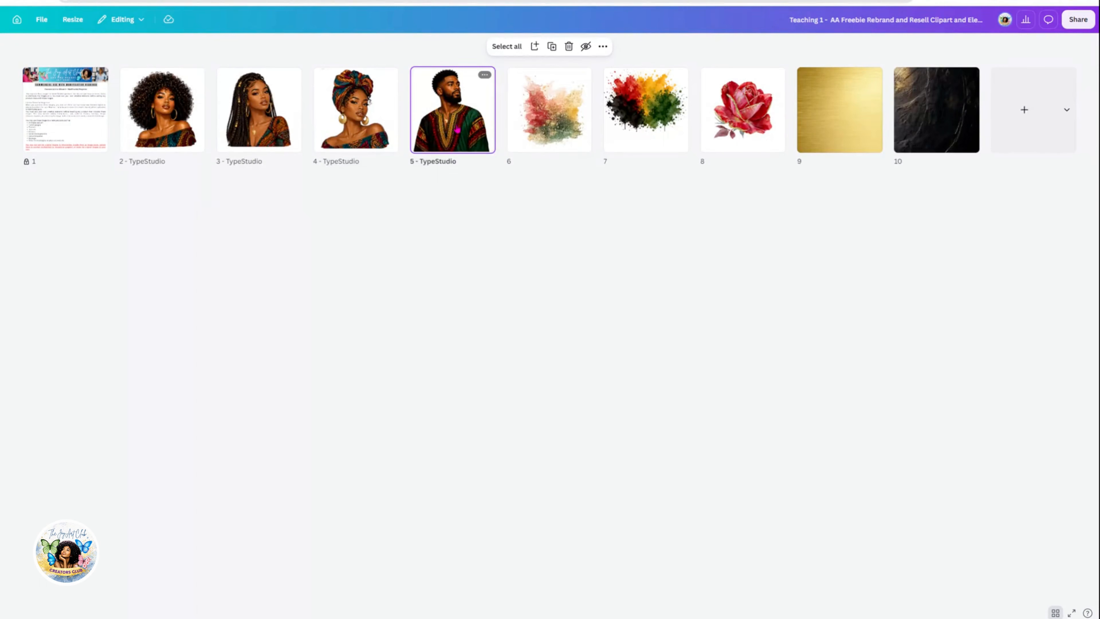
{"action": "left_click", "coordinate": [485, 75]}
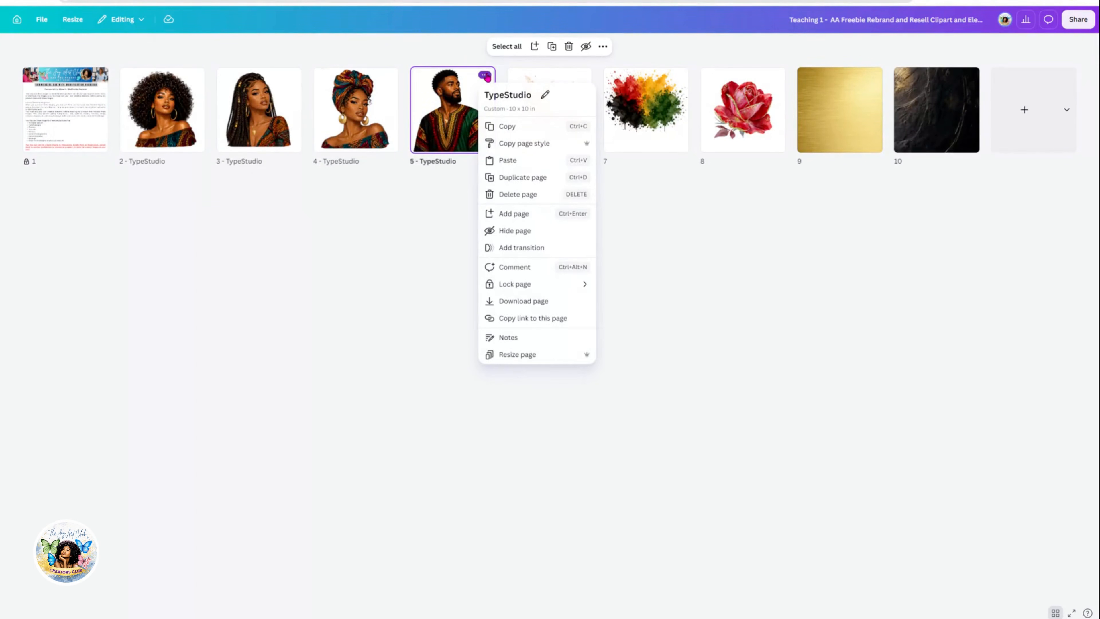
{"action": "left_click", "coordinate": [507, 178]}
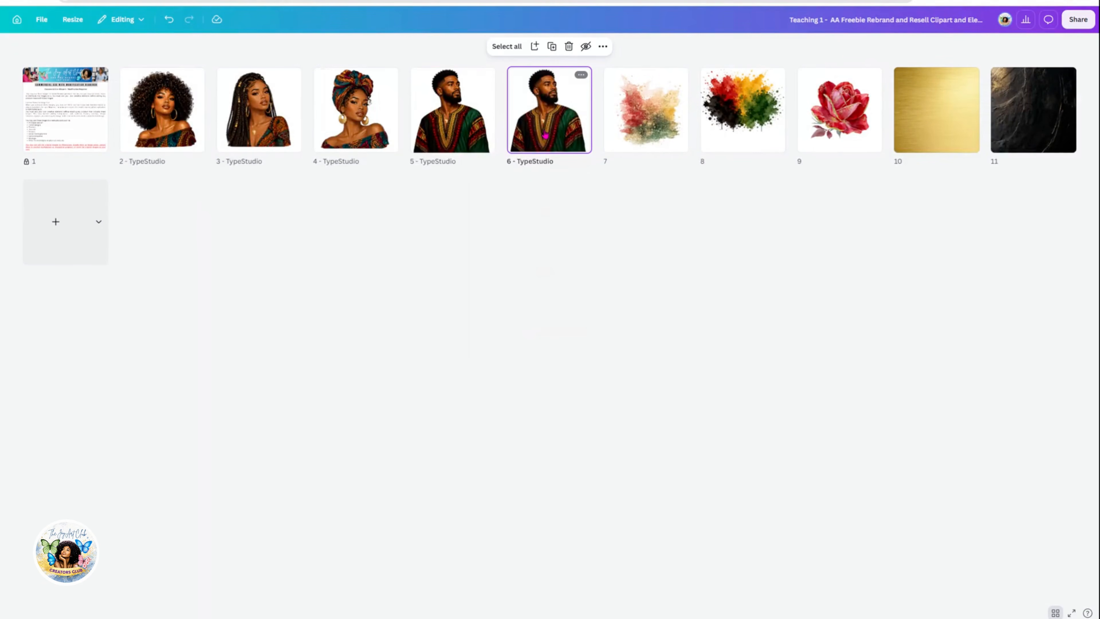
{"action": "double_click", "coordinate": [544, 136]}
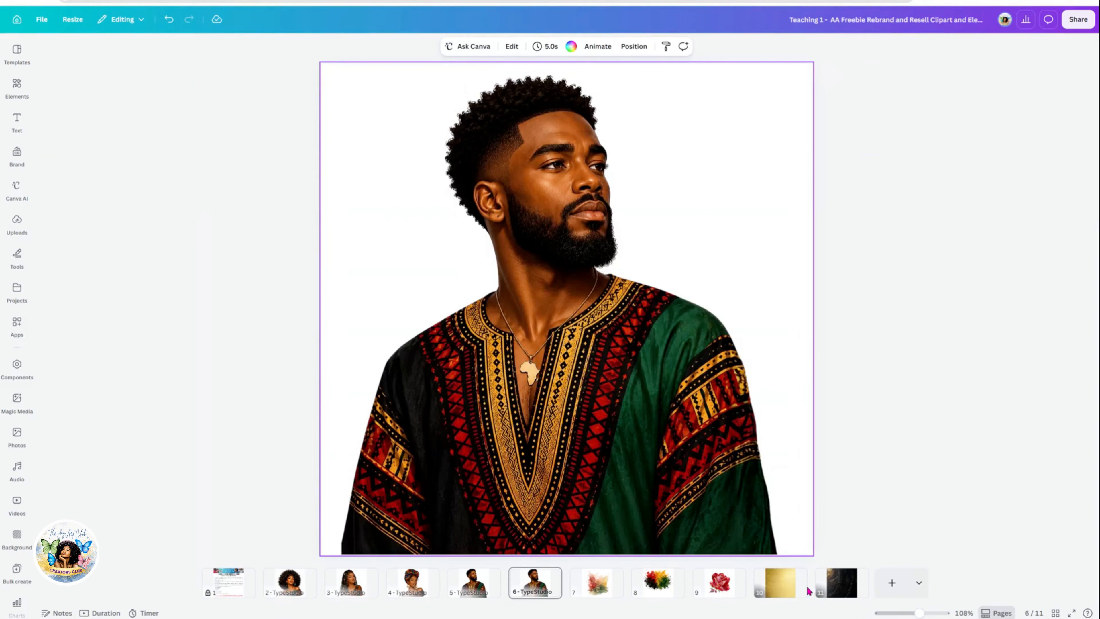
Copy the black stone texture background from the last page and paste it onto the duplicated portrait page.
{"action": "left_click", "coordinate": [840, 592]}
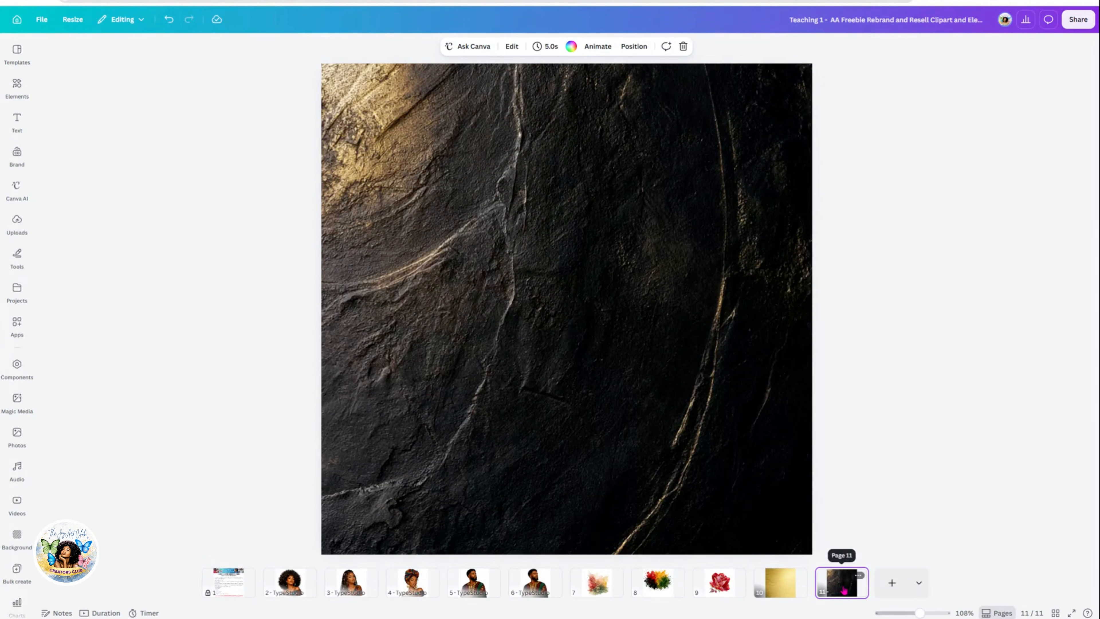
{"action": "right_click", "coordinate": [542, 357]}
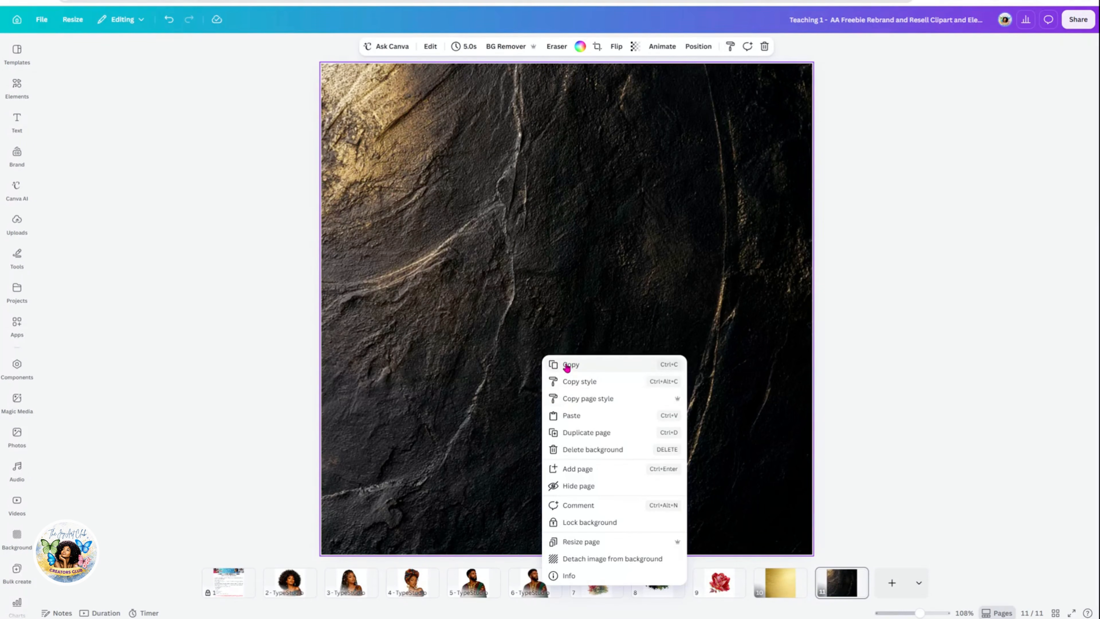
{"action": "left_click", "coordinate": [566, 365]}
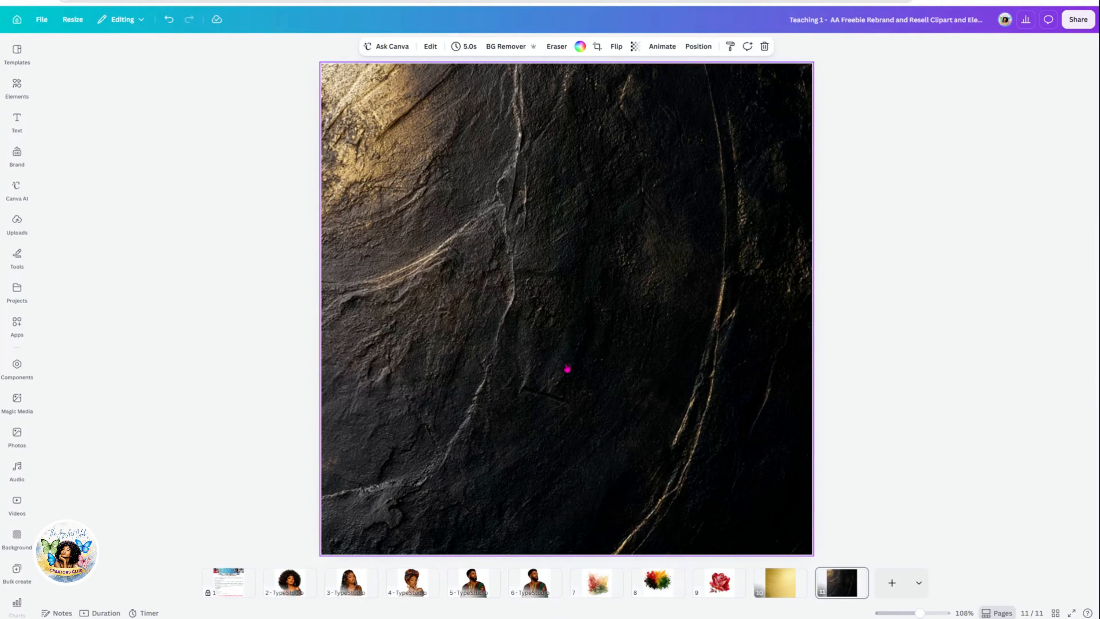
{"action": "left_click", "coordinate": [541, 581]}
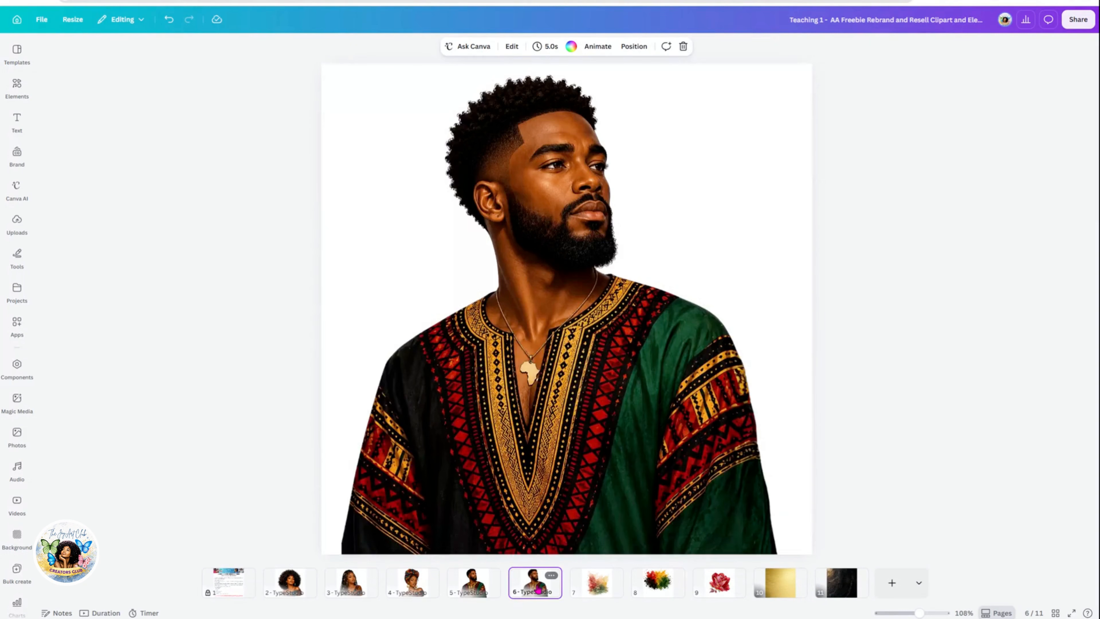
{"action": "left_click", "coordinate": [716, 271]}
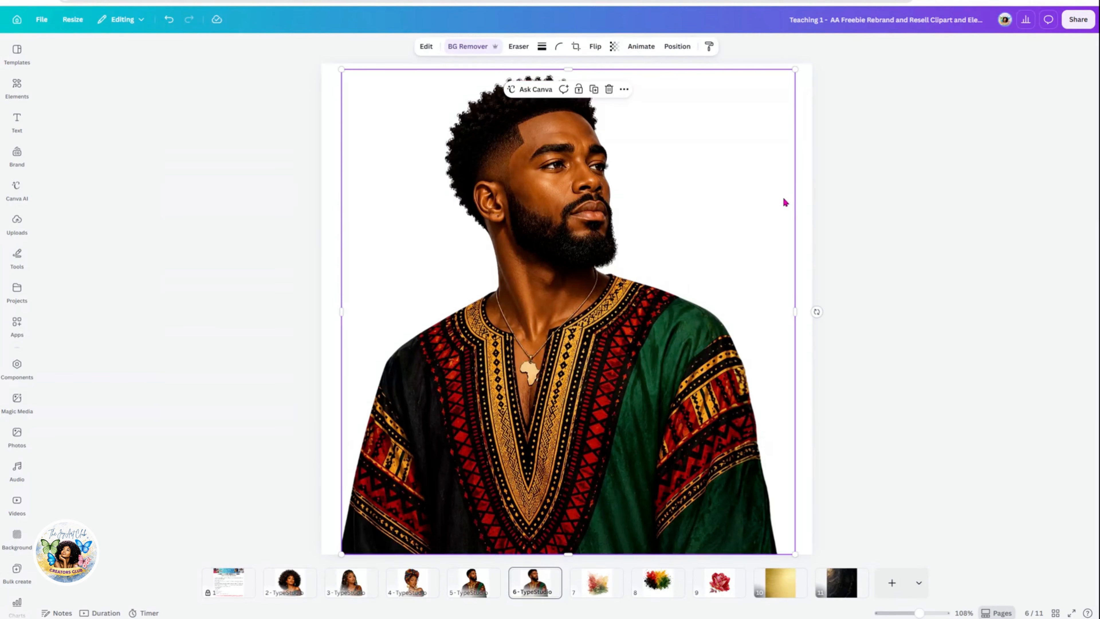
{"action": "left_click", "coordinate": [804, 215]}
{"action": "right_click", "coordinate": [805, 215]}
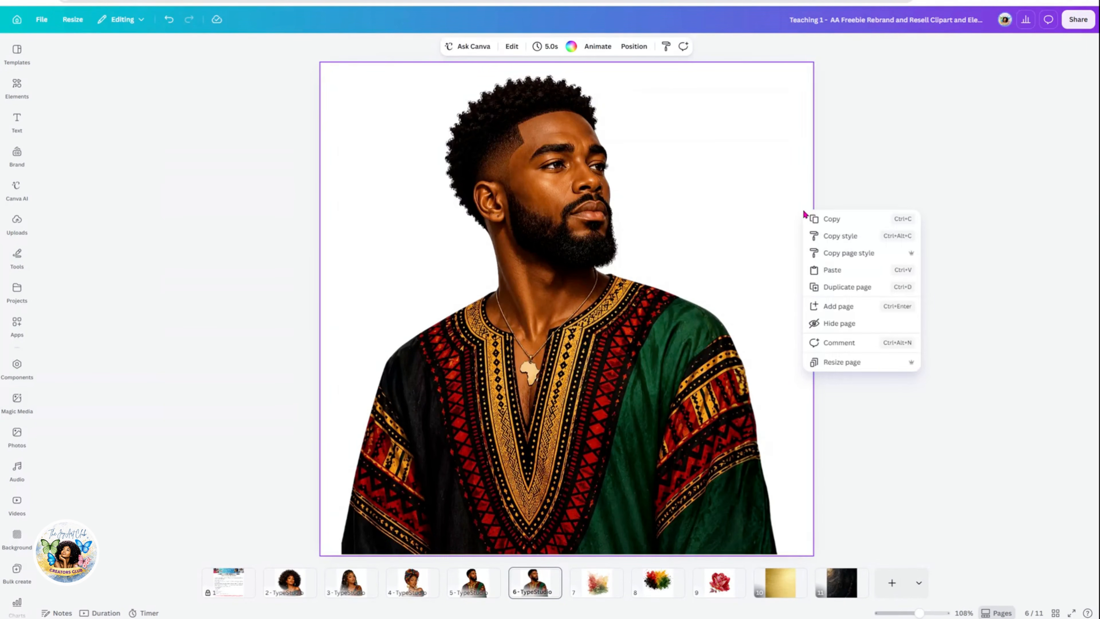
{"action": "left_click", "coordinate": [820, 272]}
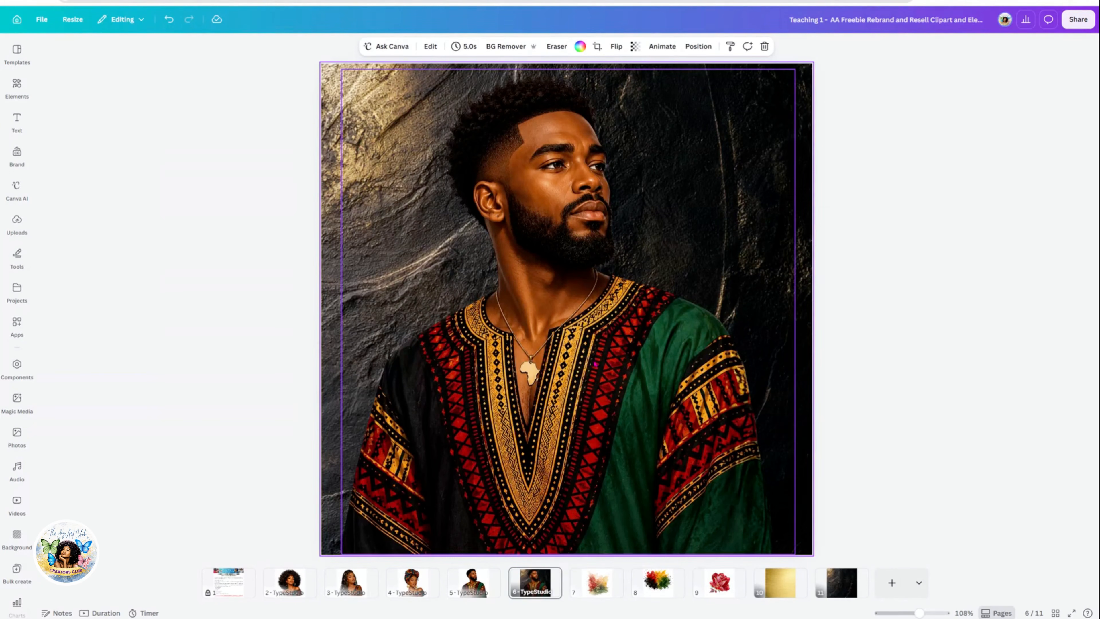
Nudge the man cutout slightly to the left over the stone background.
{"action": "left_click", "coordinate": [607, 379]}
{"action": "mouse_move", "coordinate": [549, 342]}
{"action": "left_mouse_down"}
{"action": "mouse_move", "coordinate": [573, 351]}
{"action": "mouse_move", "coordinate": [545, 338]}
{"action": "left_mouse_up"}
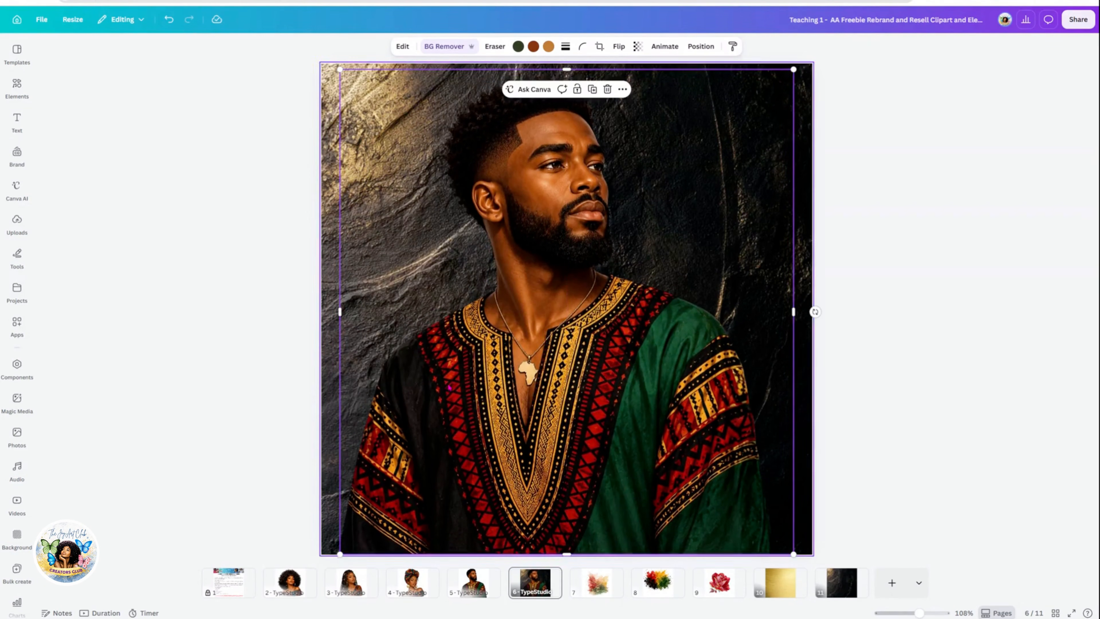
{"action": "left_click", "coordinate": [801, 436]}
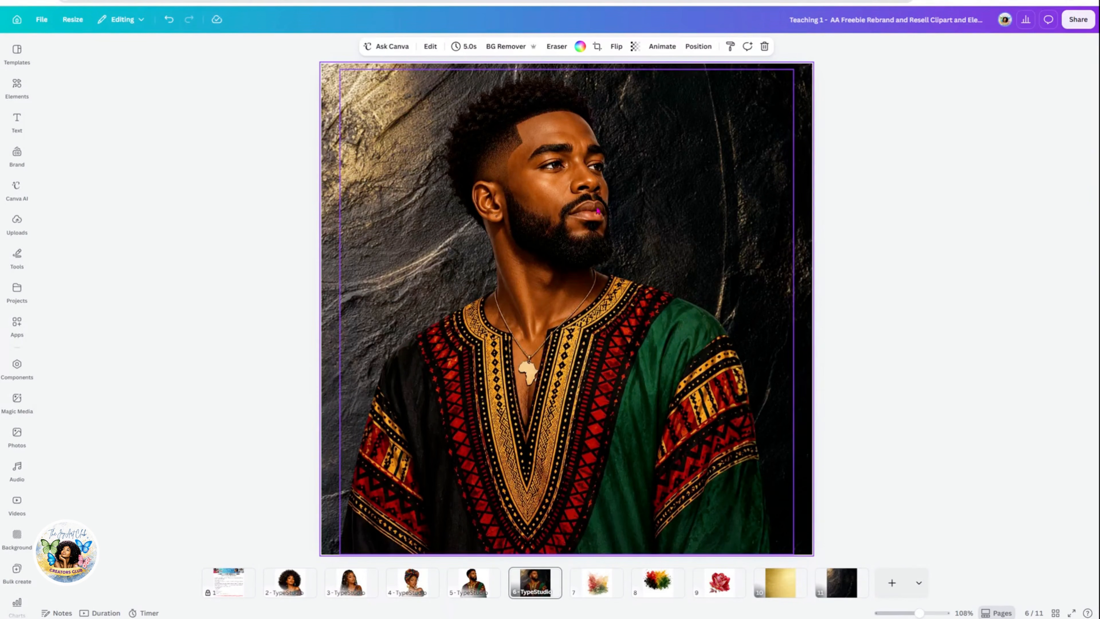
Search the design elements for "gold slash" and show all matching graphics.
{"action": "left_click", "coordinate": [16, 93]}
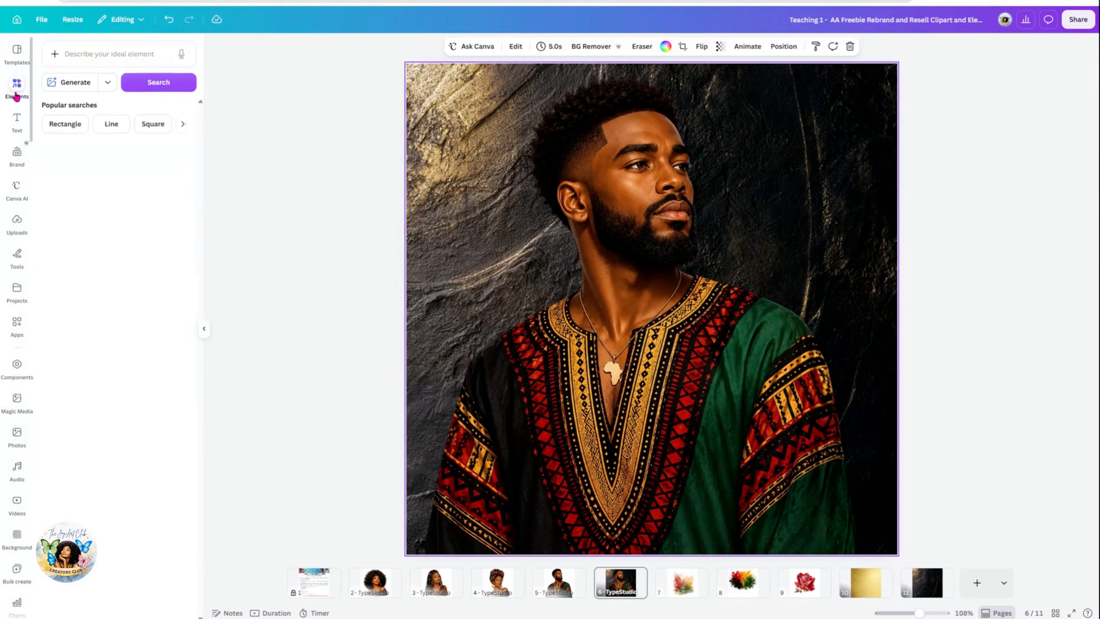
{"action": "left_click", "coordinate": [74, 55]}
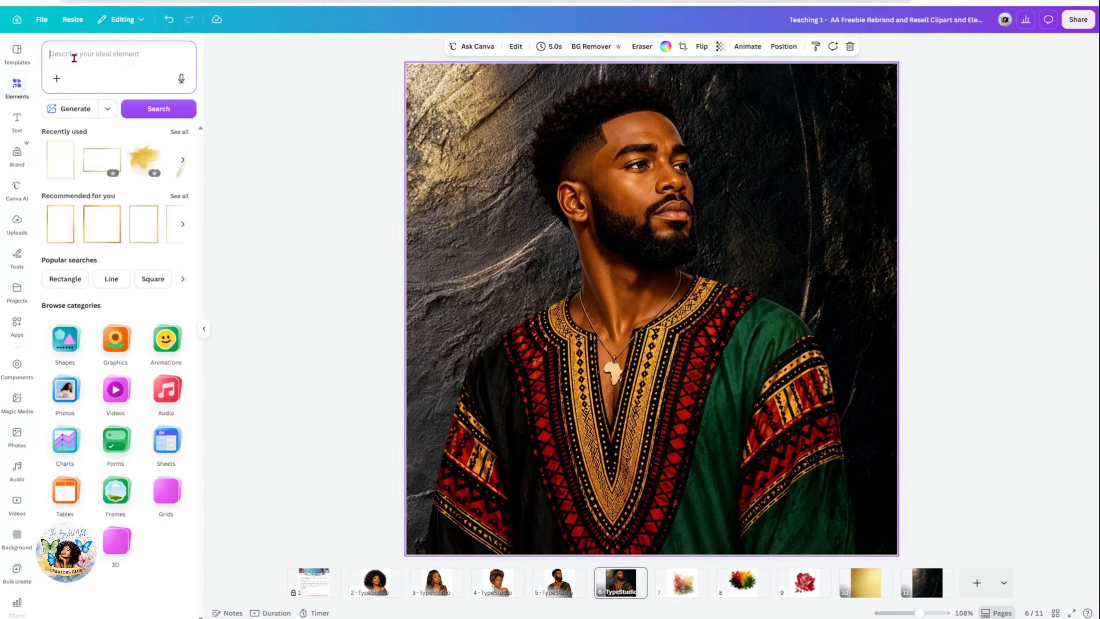
{"action": "type", "text": "gold"}
{"action": "key", "text": "Return"}
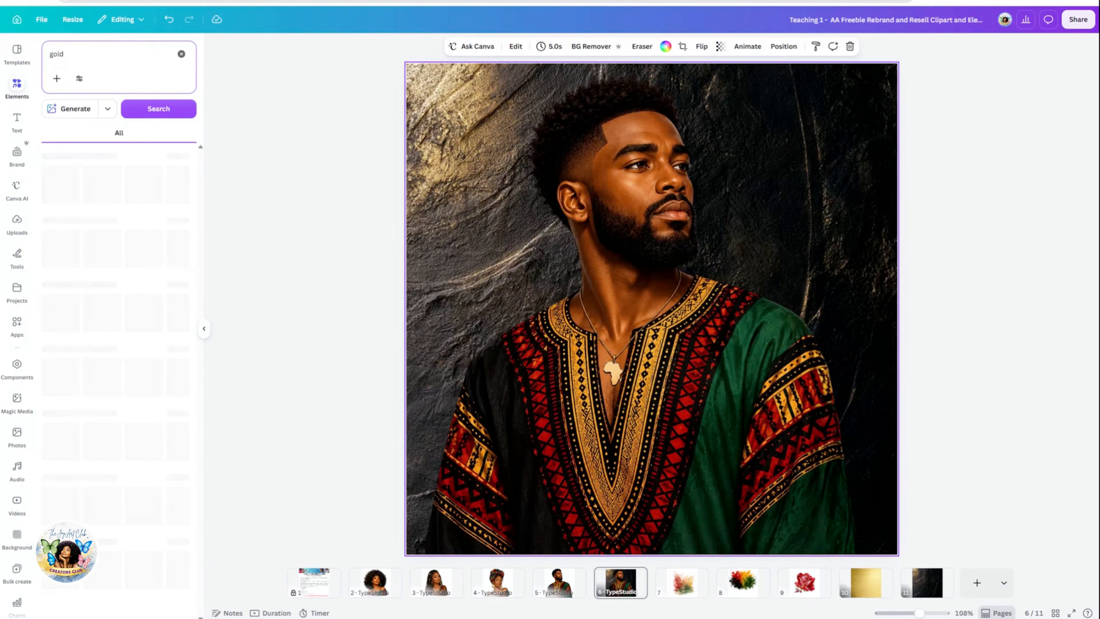
{"action": "left_click", "coordinate": [82, 57]}
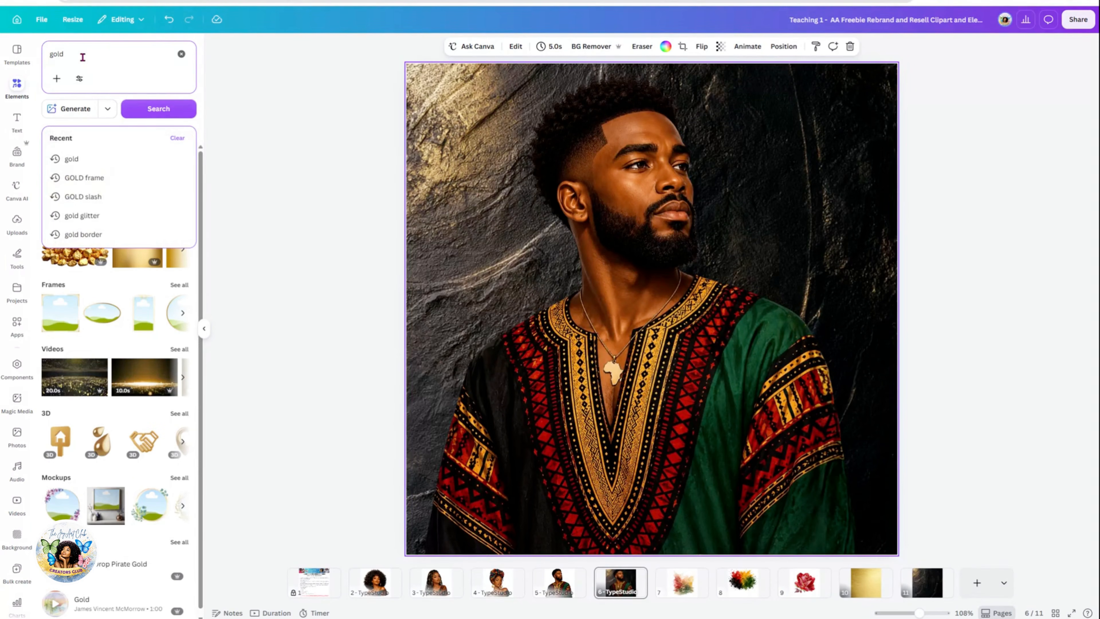
{"action": "type", "text": "slash"}
{"action": "key", "text": "Return"}
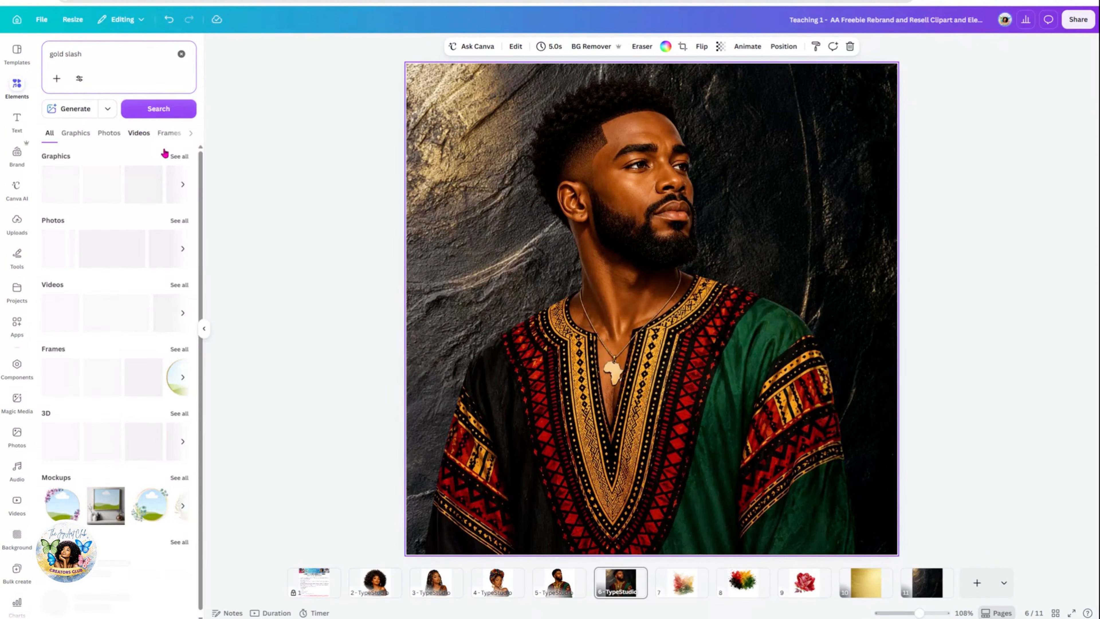
{"action": "left_click", "coordinate": [180, 156]}
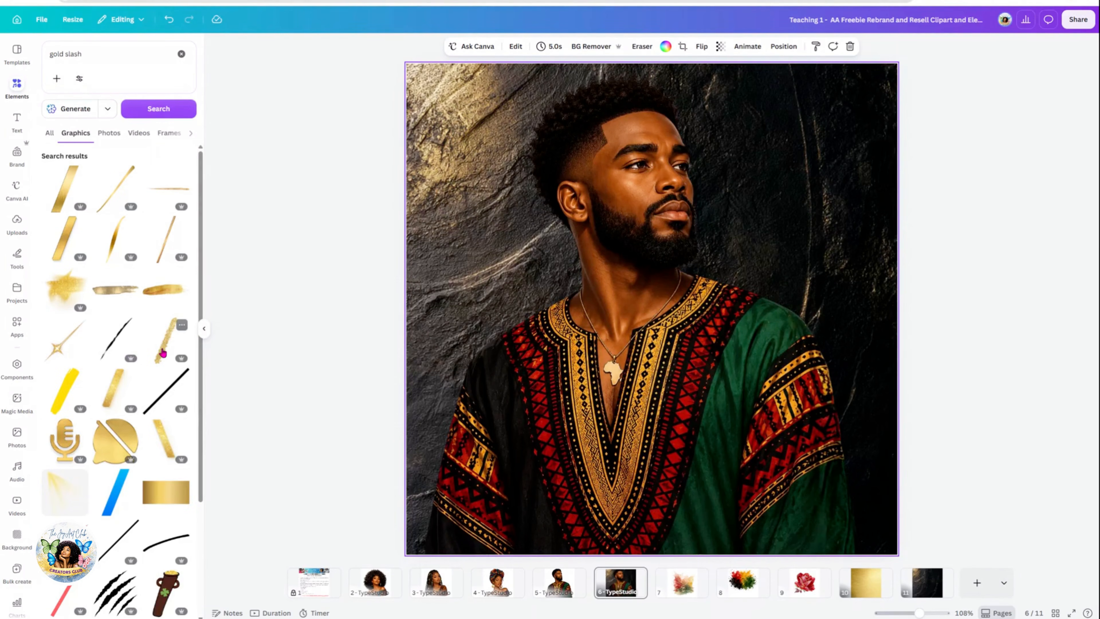
Add the gold glitter stroke graphic, rotate it to nearly horizontal and place it across the upper part of the page.
{"action": "left_click", "coordinate": [168, 347]}
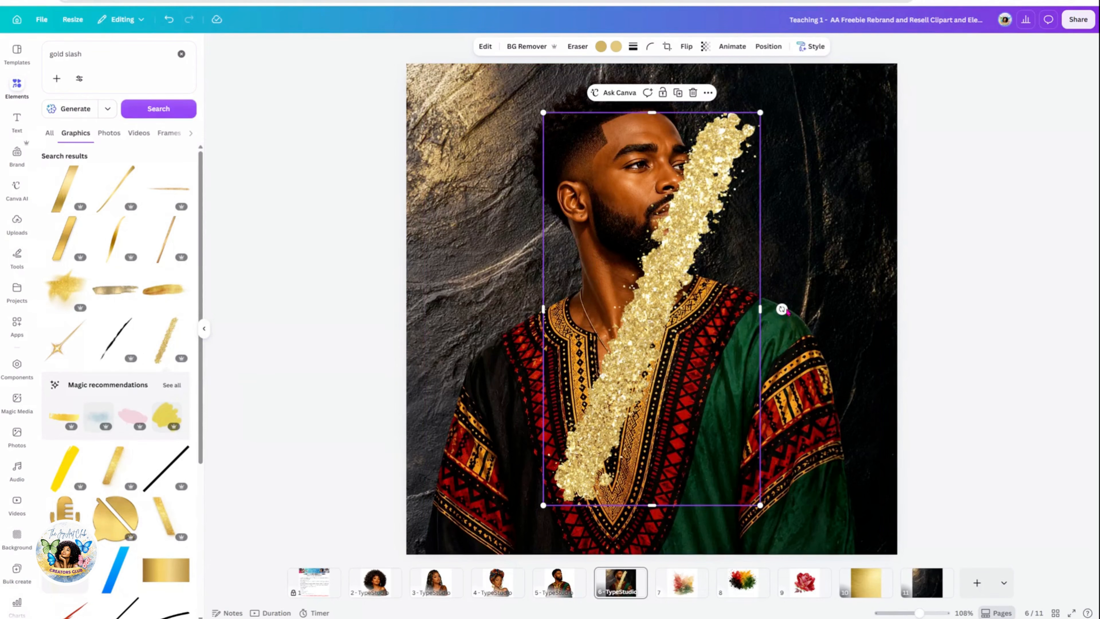
{"action": "left_click_drag", "start_coordinate": [781, 309], "coordinate": [676, 379]}
{"action": "left_click_drag", "start_coordinate": [697, 241], "coordinate": [684, 117]}
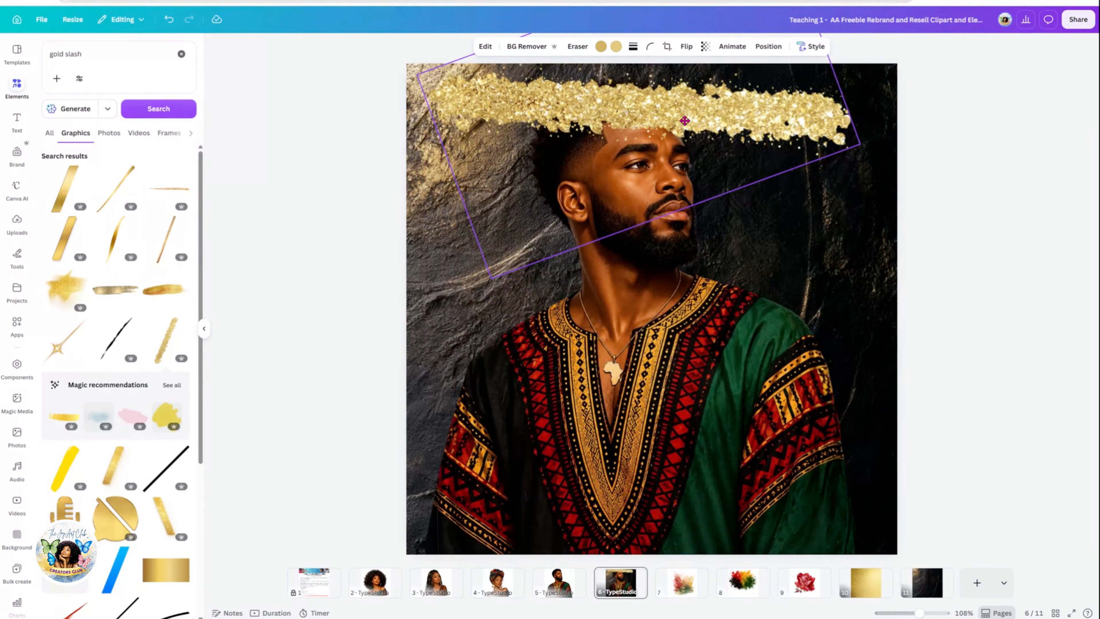
Bring the man cutout to the front so it overlaps the gold glitter stroke.
{"action": "left_click", "coordinate": [661, 374]}
{"action": "right_click", "coordinate": [661, 374]}
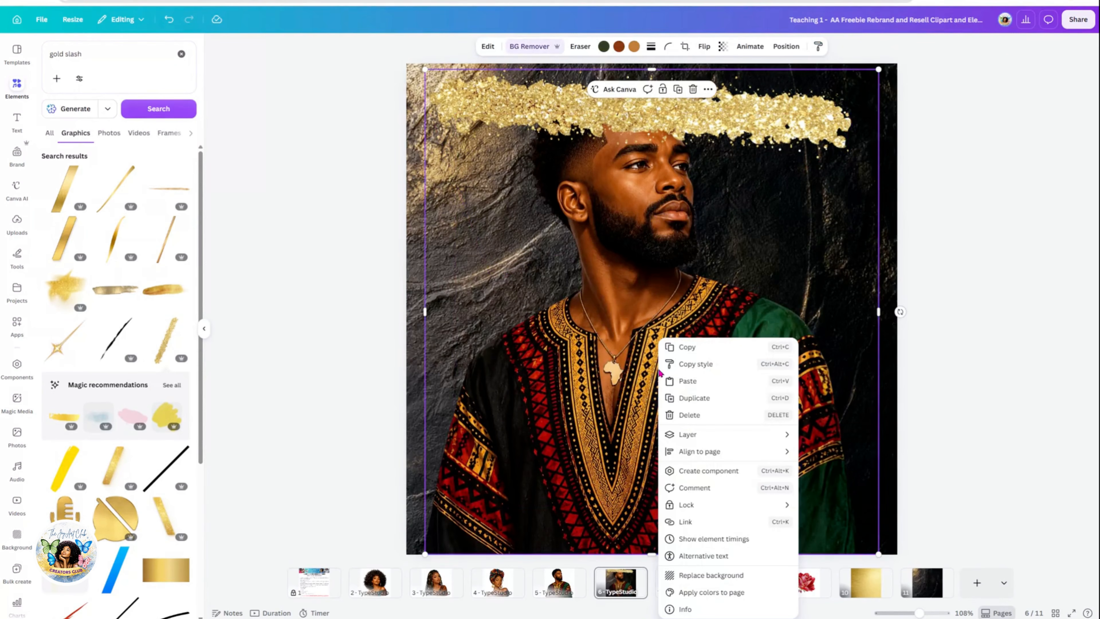
{"action": "mouse_move", "coordinate": [697, 434]}
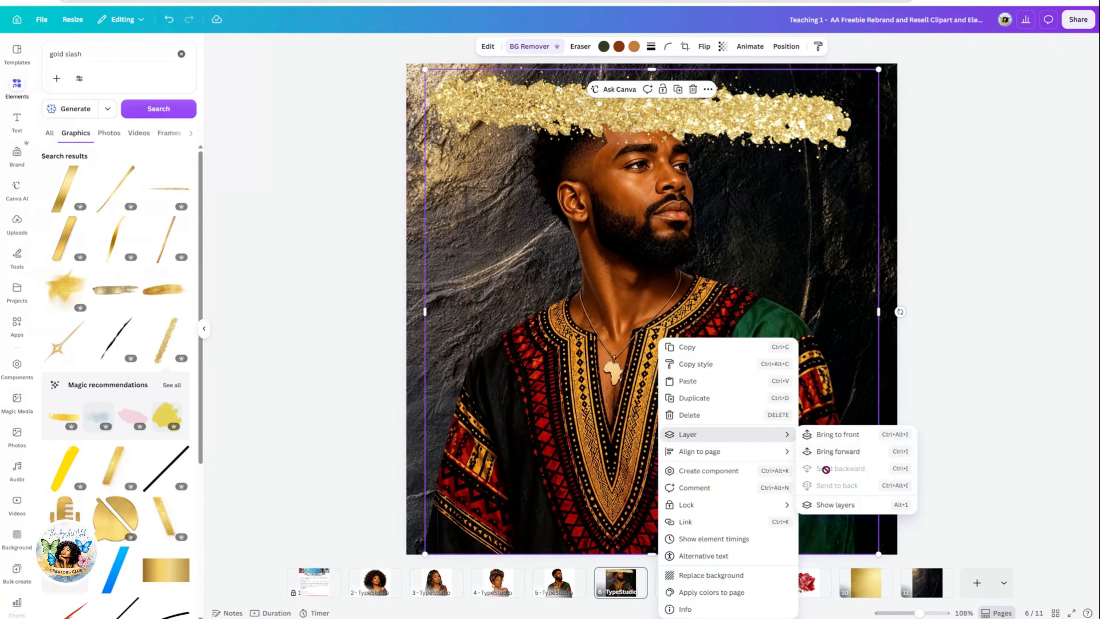
{"action": "left_click", "coordinate": [827, 434]}
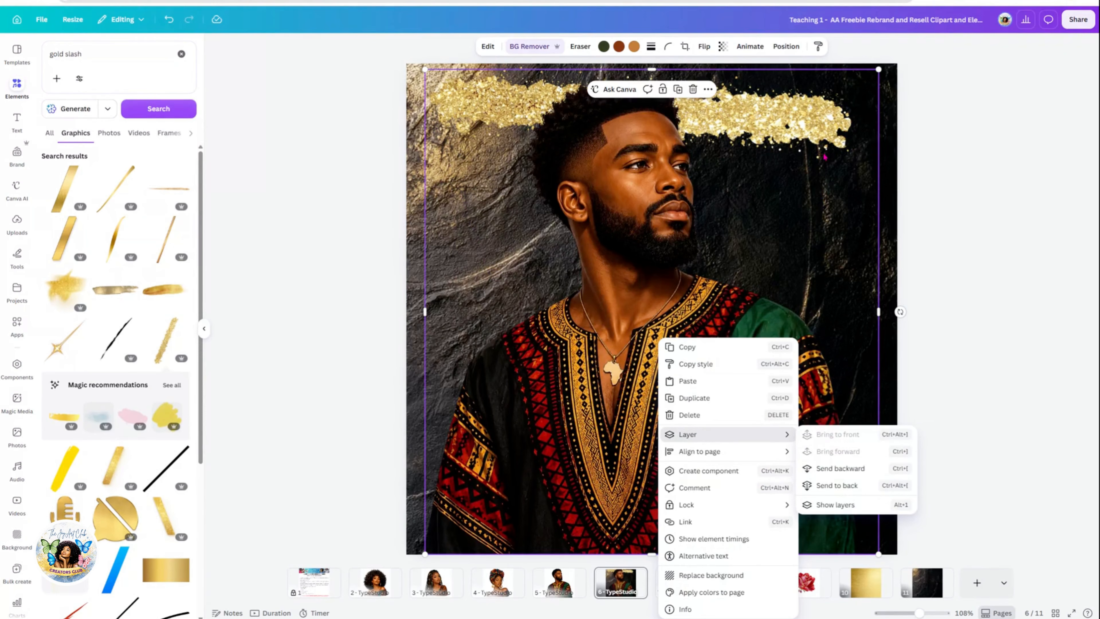
Trim the empty right side of the man's image frame and shift him toward the right of the page.
{"action": "left_click", "coordinate": [879, 314]}
{"action": "left_click_drag", "start_coordinate": [863, 309], "coordinate": [860, 309]}
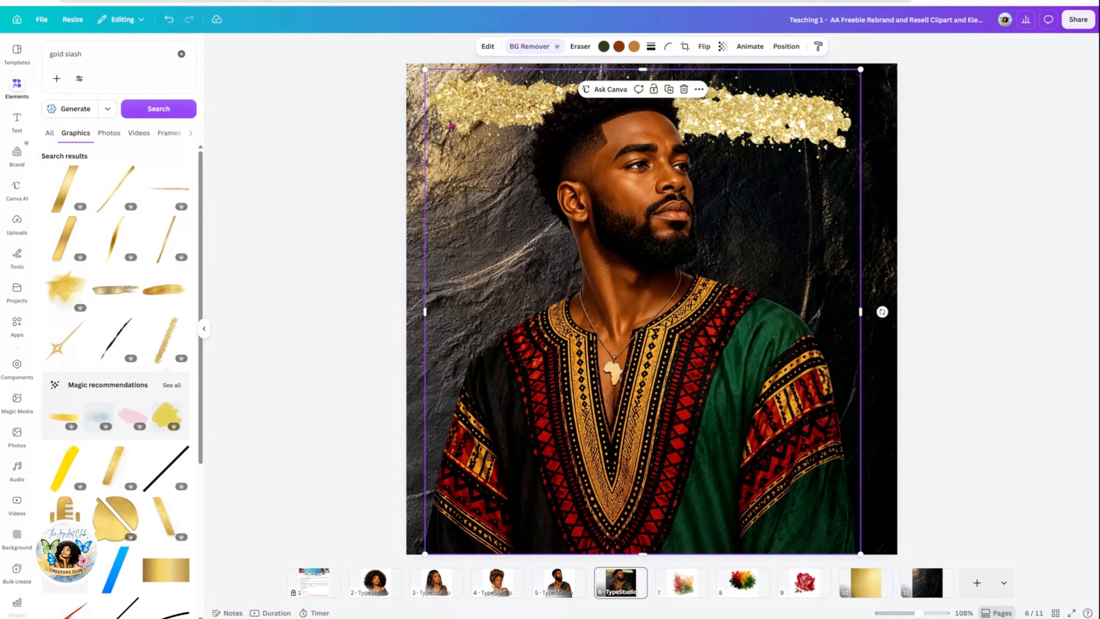
{"action": "left_click_drag", "start_coordinate": [570, 225], "coordinate": [665, 255]}
Enlarge the gold glitter stroke and lower it slightly so it spans nearly the full page width behind the head.
{"action": "left_click", "coordinate": [458, 117]}
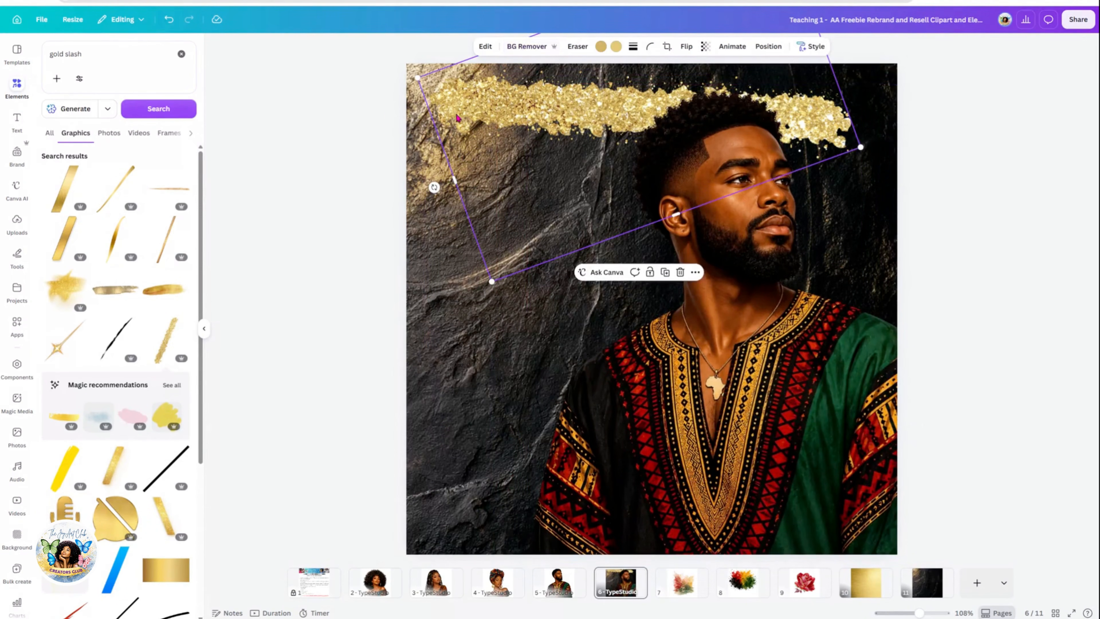
{"action": "left_click_drag", "start_coordinate": [479, 283], "coordinate": [458, 307]}
{"action": "left_click_drag", "start_coordinate": [458, 121], "coordinate": [465, 124]}
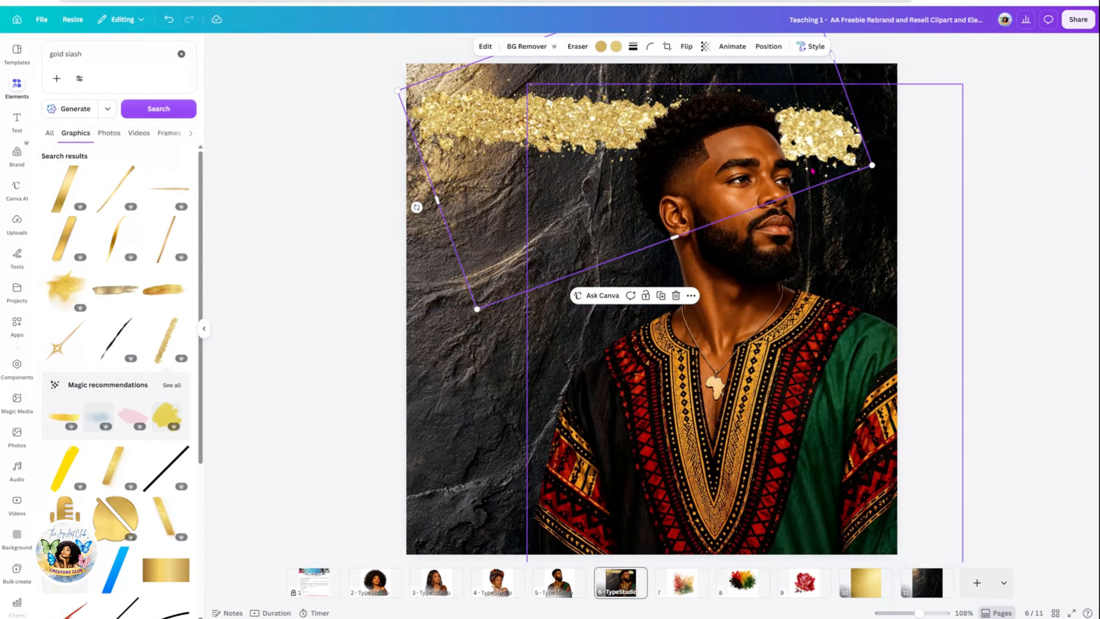
{"action": "left_click_drag", "start_coordinate": [870, 165], "coordinate": [895, 173]}
Move the man cutout back to the horizontal centre of the page and deselect it.
{"action": "left_click", "coordinate": [765, 450]}
{"action": "left_click_drag", "start_coordinate": [764, 450], "coordinate": [659, 420]}
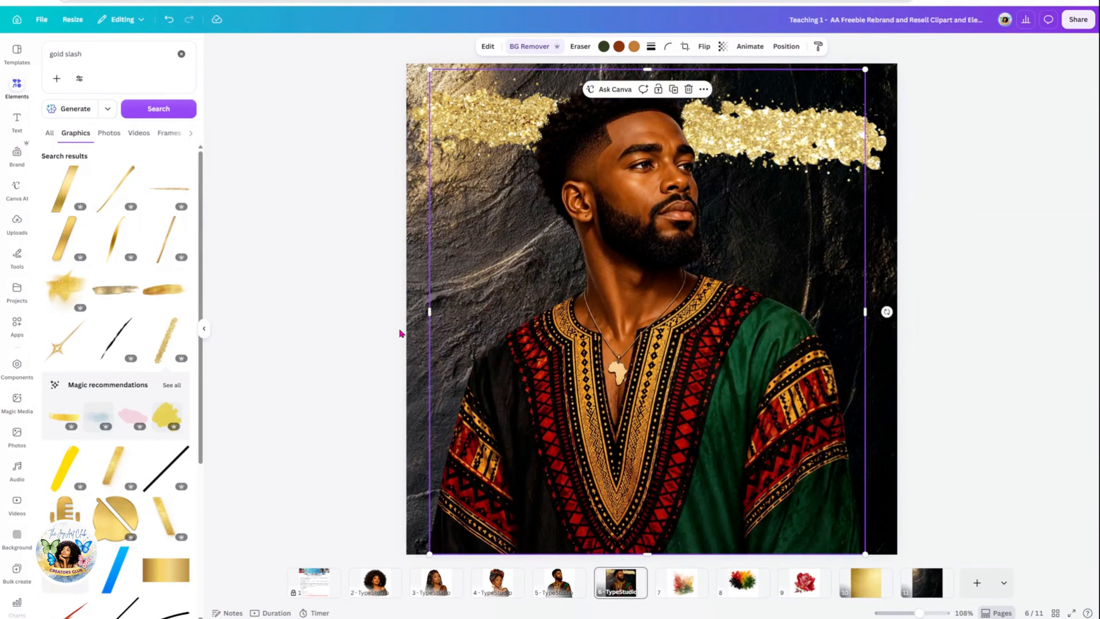
{"action": "left_click", "coordinate": [349, 340]}
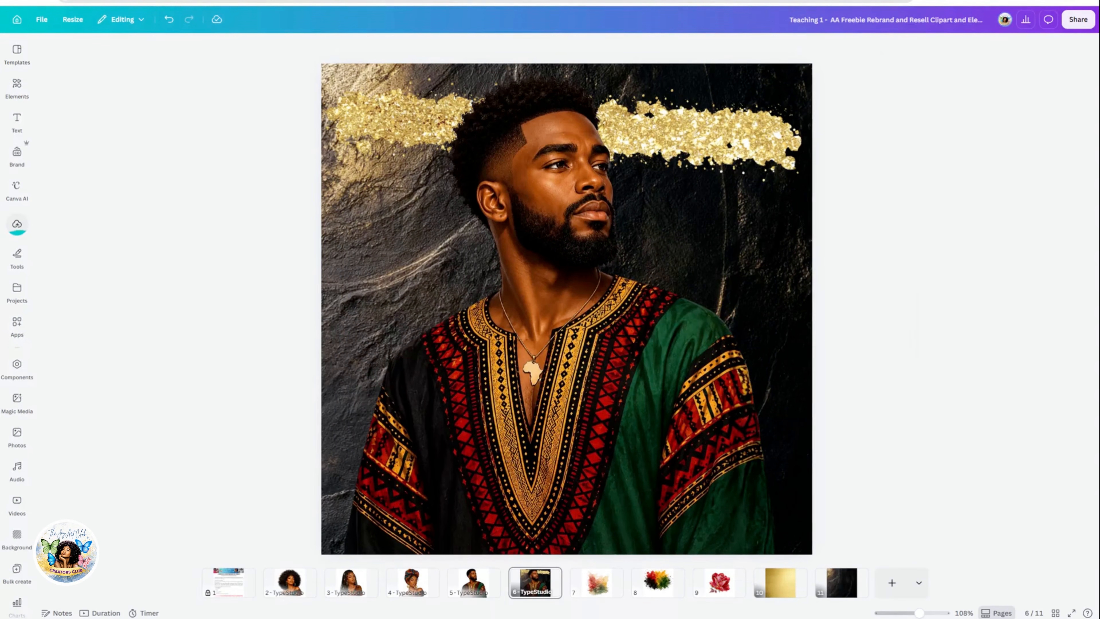
Copy the red, yellow and green watercolor splash from page 7 and paste it onto the portrait on page 6.
{"action": "left_click", "coordinate": [654, 588]}
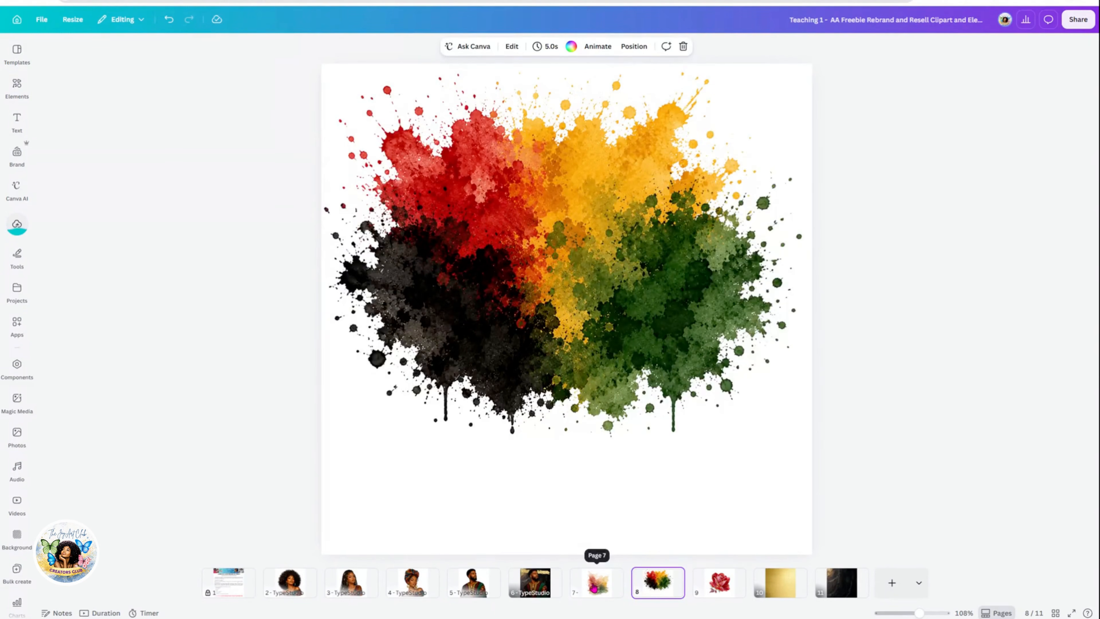
{"action": "left_click", "coordinate": [594, 588]}
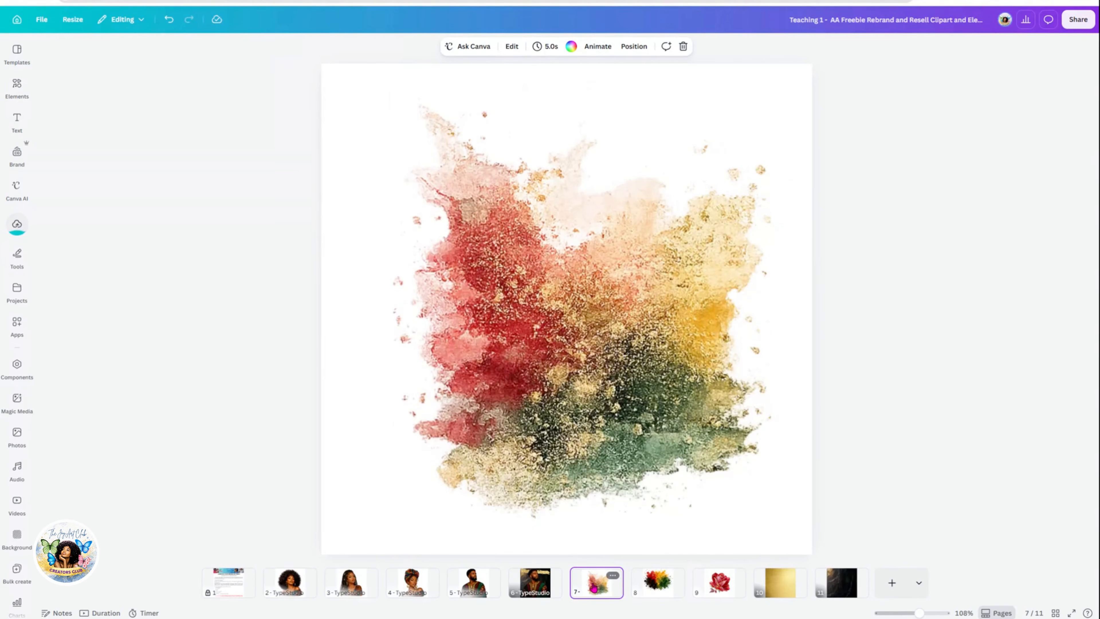
{"action": "left_click", "coordinate": [563, 373]}
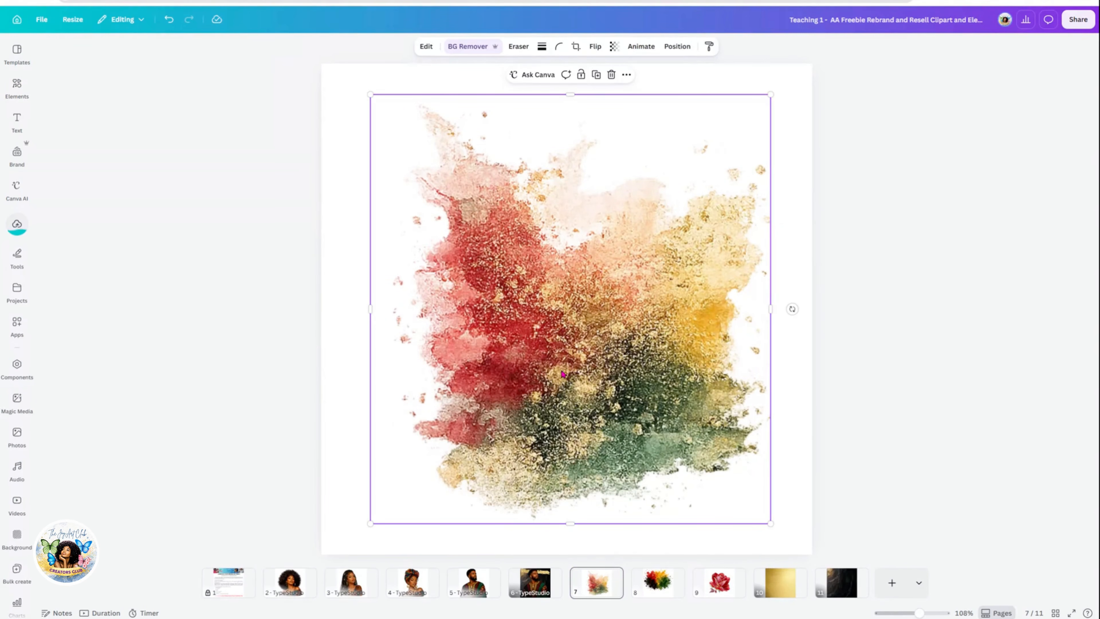
{"action": "right_click", "coordinate": [562, 372]}
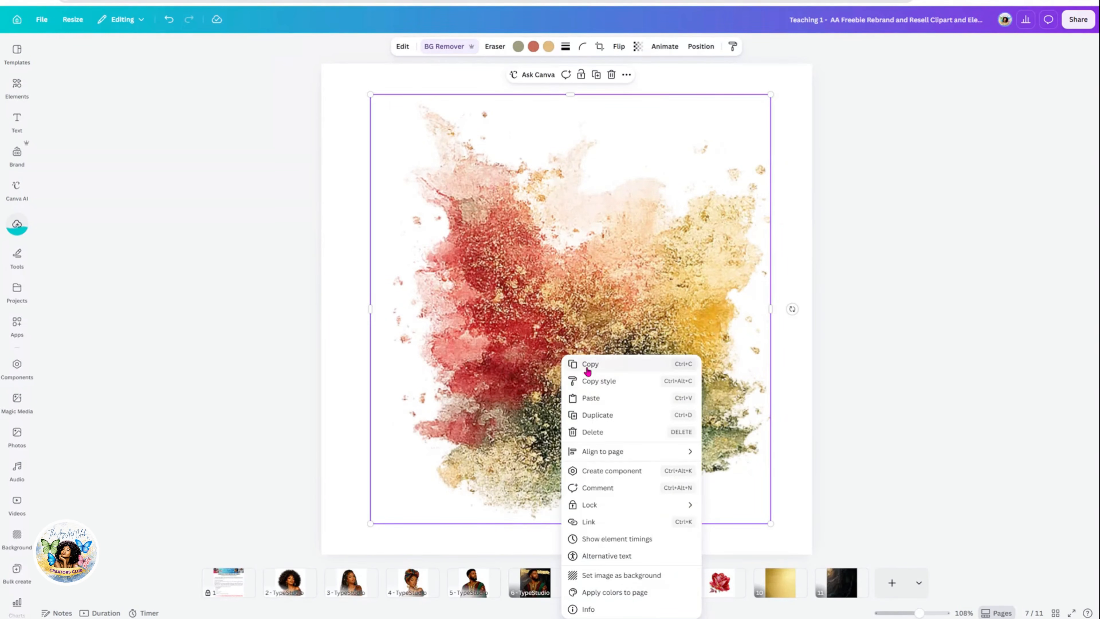
{"action": "left_click", "coordinate": [589, 364]}
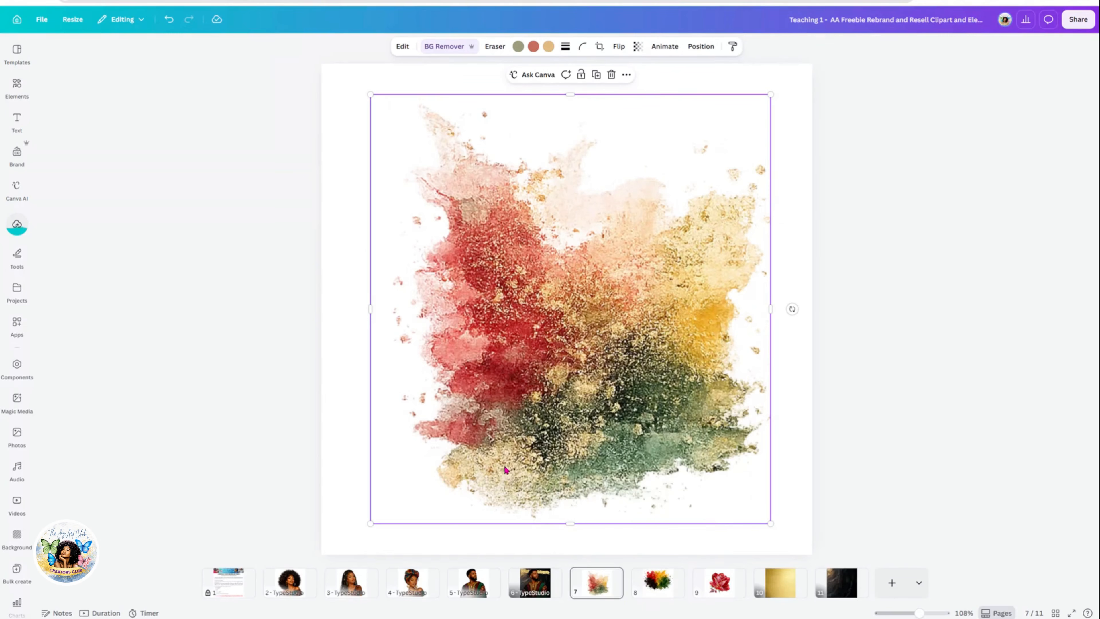
{"action": "left_click", "coordinate": [541, 589]}
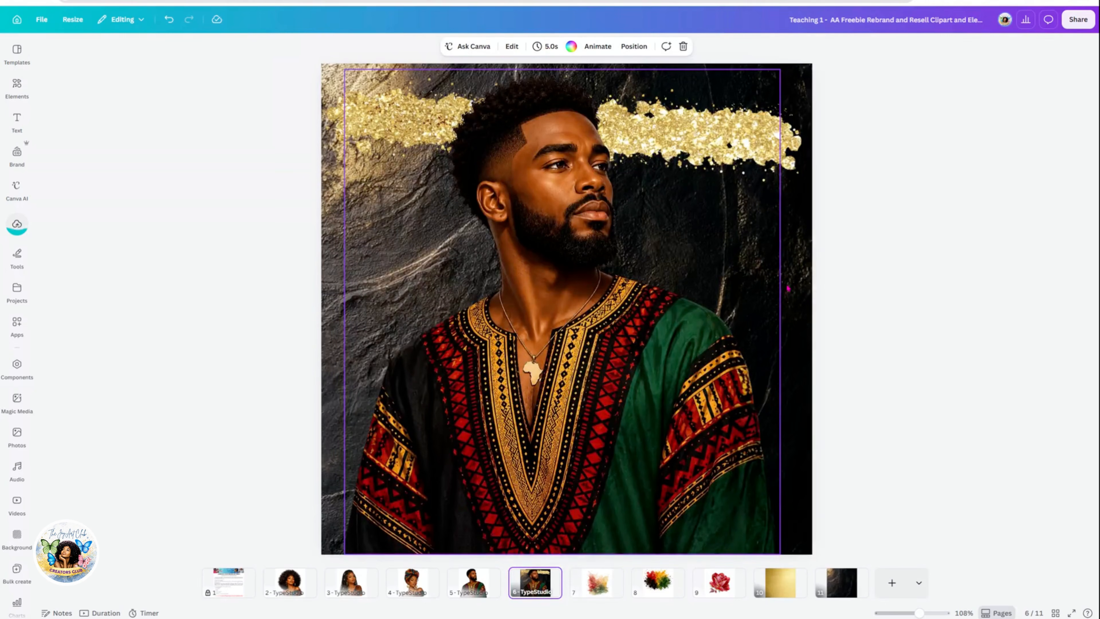
{"action": "right_click", "coordinate": [751, 289]}
{"action": "left_click", "coordinate": [773, 328]}
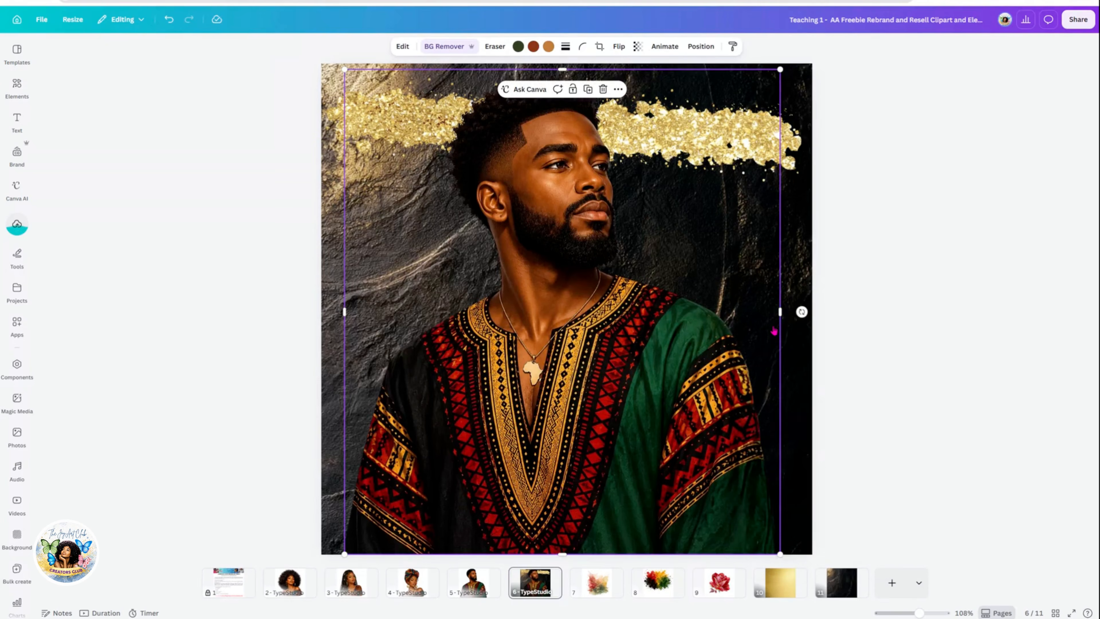
Enlarge the watercolor splash to cover most of the page and send it to the back, behind the man.
{"action": "left_click_drag", "start_coordinate": [646, 337], "coordinate": [580, 381]}
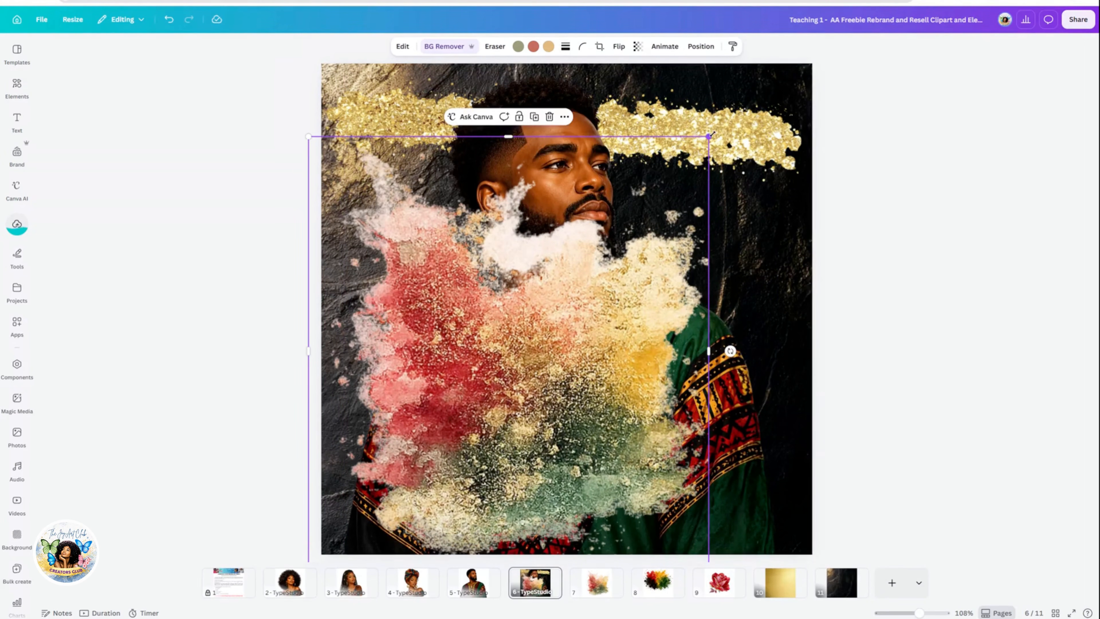
{"action": "left_click_drag", "start_coordinate": [712, 135], "coordinate": [784, 100]}
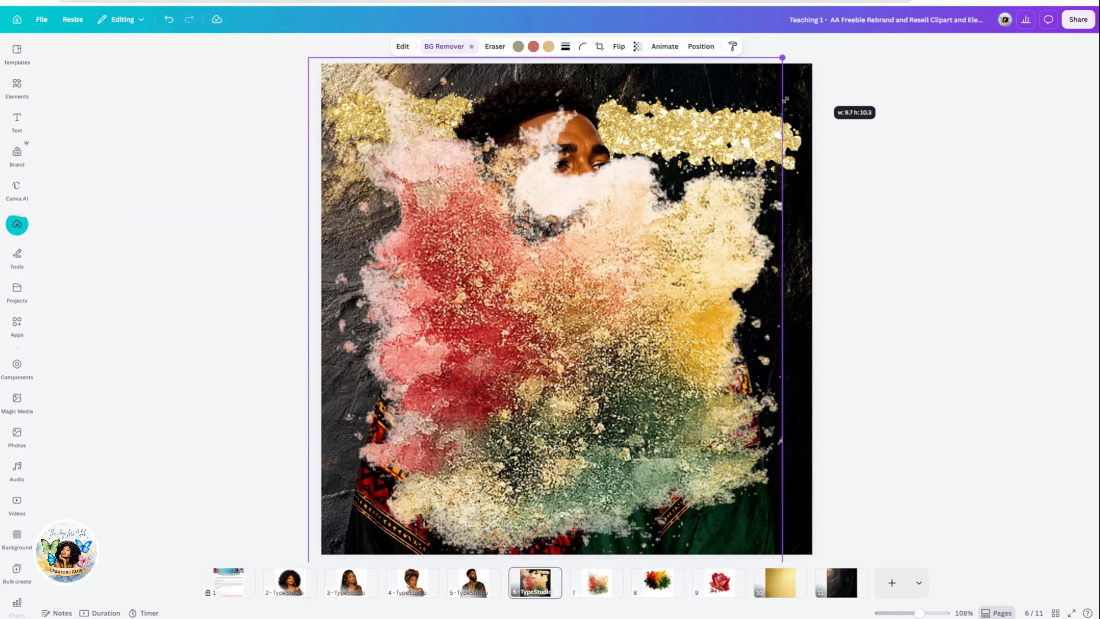
{"action": "right_click", "coordinate": [615, 305]}
{"action": "mouse_move", "coordinate": [676, 411]}
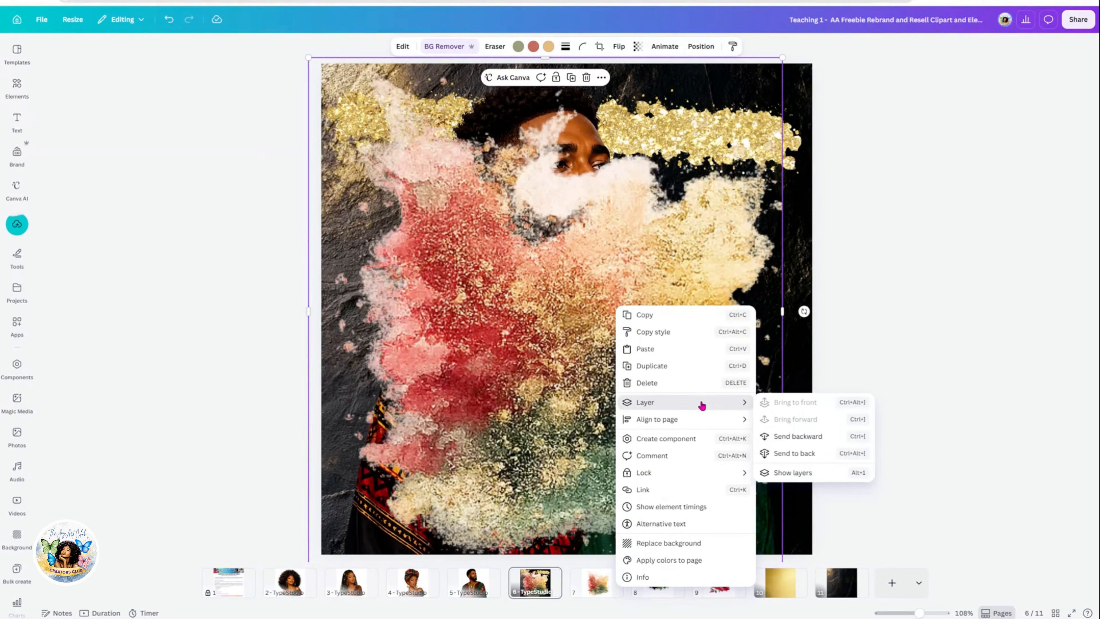
{"action": "left_click", "coordinate": [793, 452]}
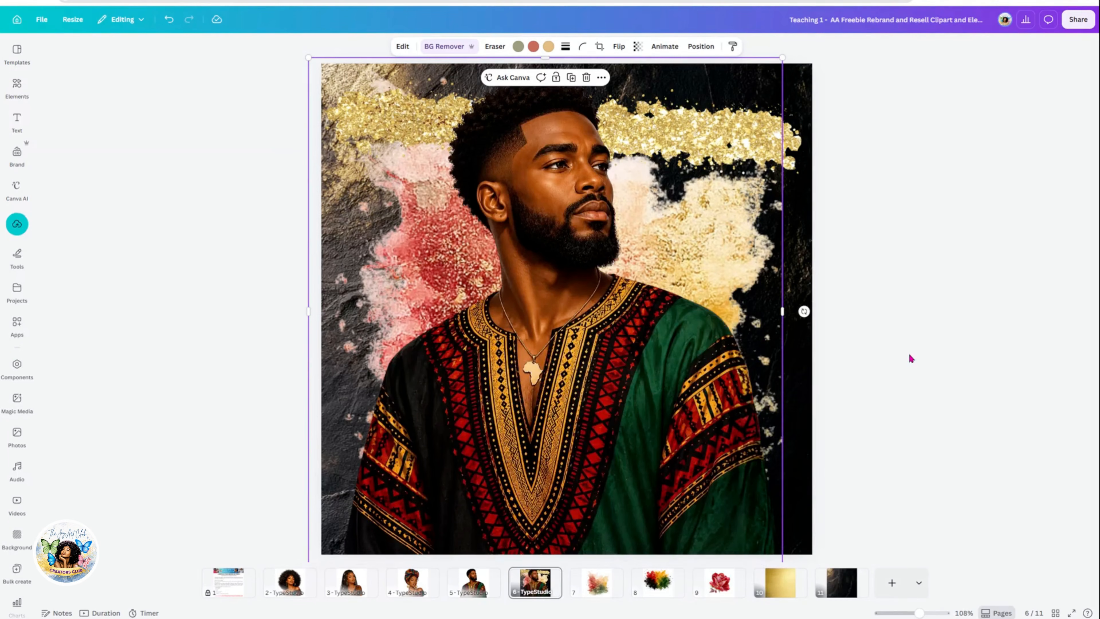
Shift the man cutout toward the left edge of the page and nudge the watercolor splash slightly left and down.
{"action": "left_click", "coordinate": [731, 283]}
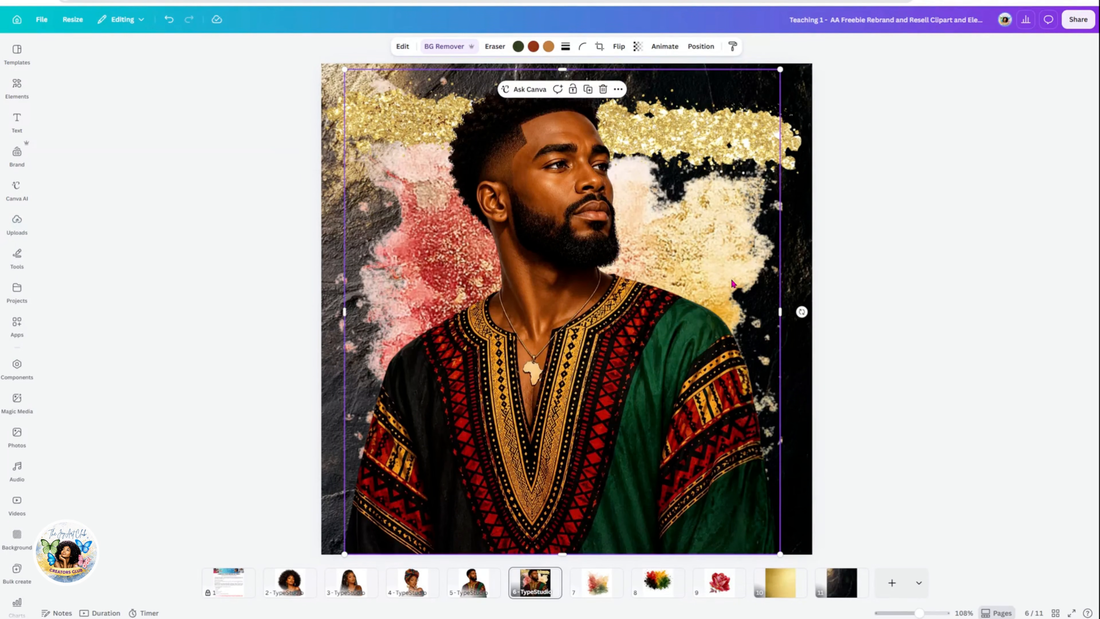
{"action": "left_click", "coordinate": [805, 254]}
{"action": "left_click_drag", "start_coordinate": [465, 278], "coordinate": [555, 277]}
{"action": "left_click_drag", "start_coordinate": [385, 302], "coordinate": [365, 321]}
{"action": "left_click", "coordinate": [674, 397]}
{"action": "left_click_drag", "start_coordinate": [806, 420], "coordinate": [556, 412]}
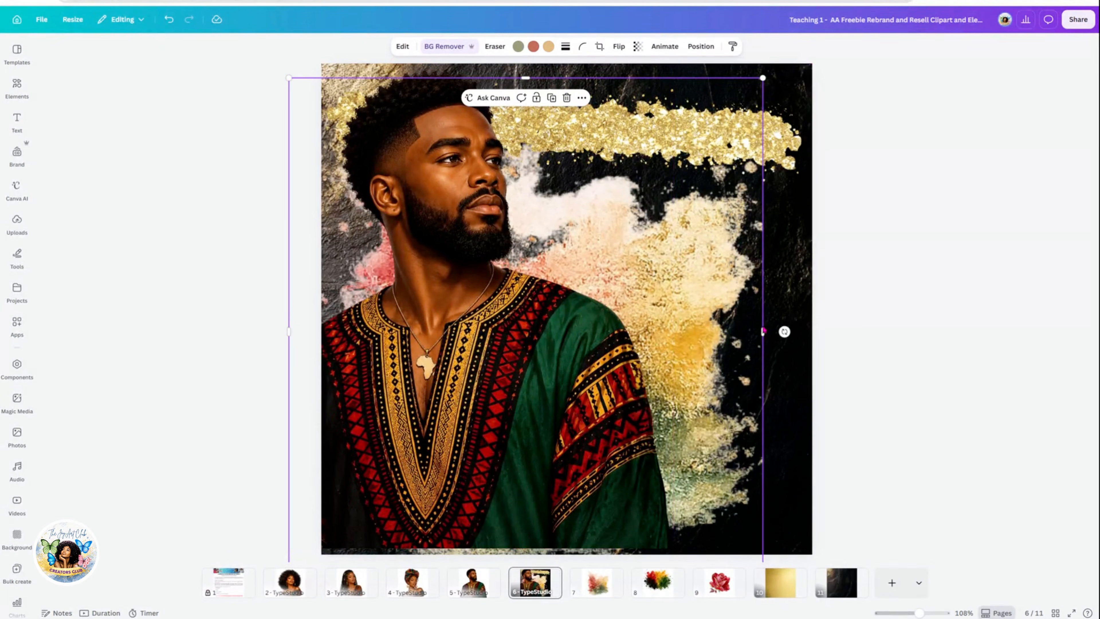
Duplicate the watercolor splash, flip the copy horizontally and offset it toward the right side of the page.
{"action": "left_click", "coordinate": [551, 98]}
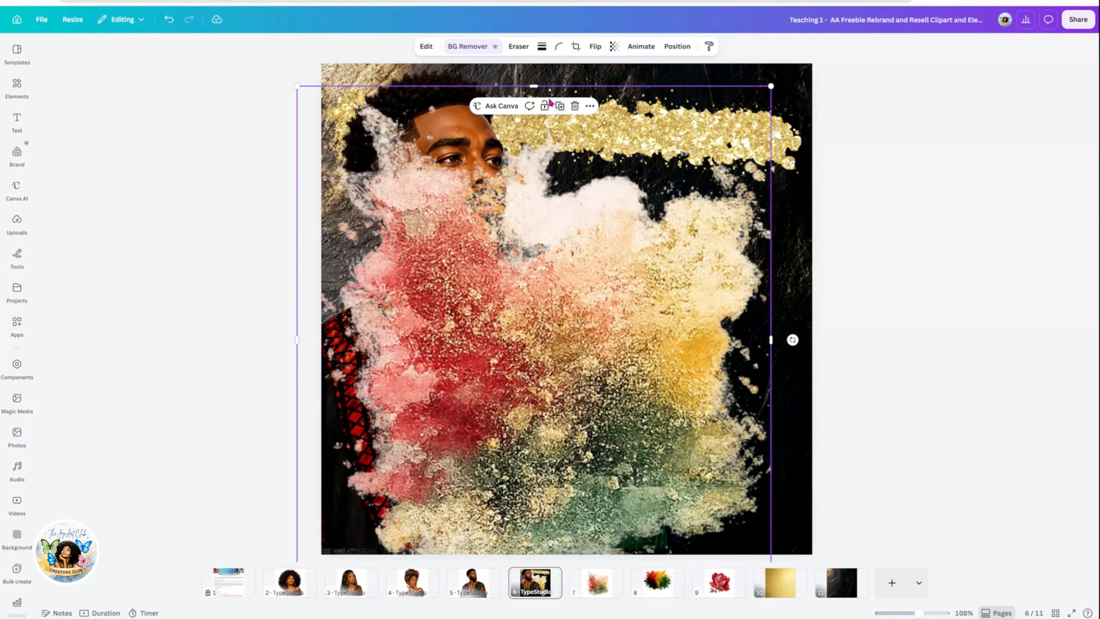
{"action": "left_click_drag", "start_coordinate": [578, 328], "coordinate": [620, 319]}
{"action": "left_click", "coordinate": [618, 46]}
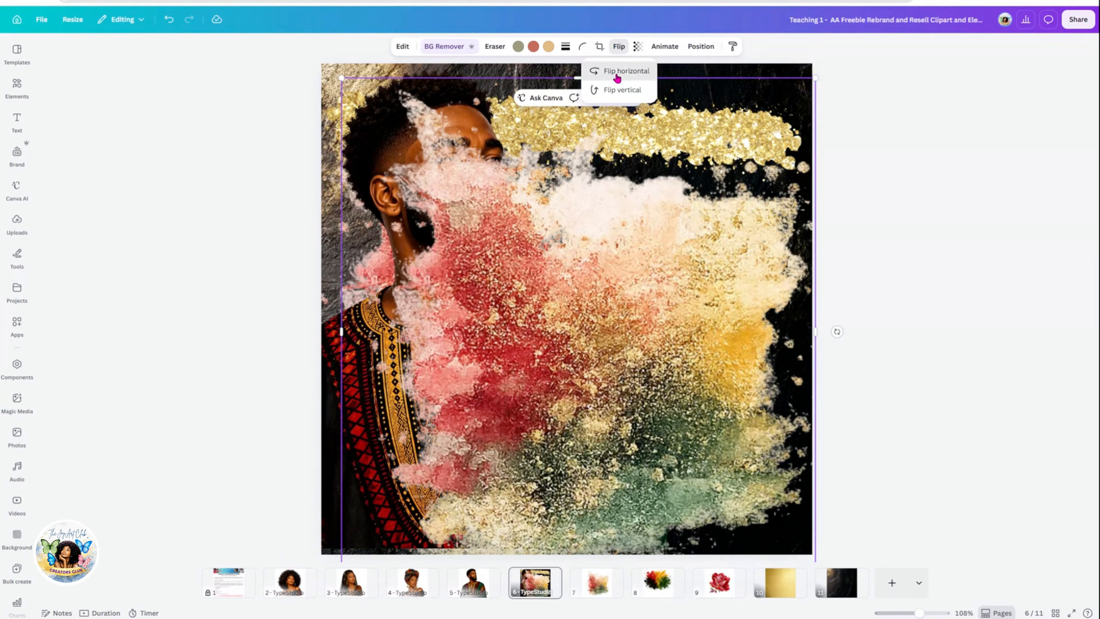
{"action": "left_click", "coordinate": [602, 70]}
{"action": "left_click_drag", "start_coordinate": [637, 418], "coordinate": [666, 403]}
Bring the man cutout to the front of both watercolor splashes and move him back to the page centre.
{"action": "left_click", "coordinate": [349, 344]}
{"action": "right_click", "coordinate": [342, 339]}
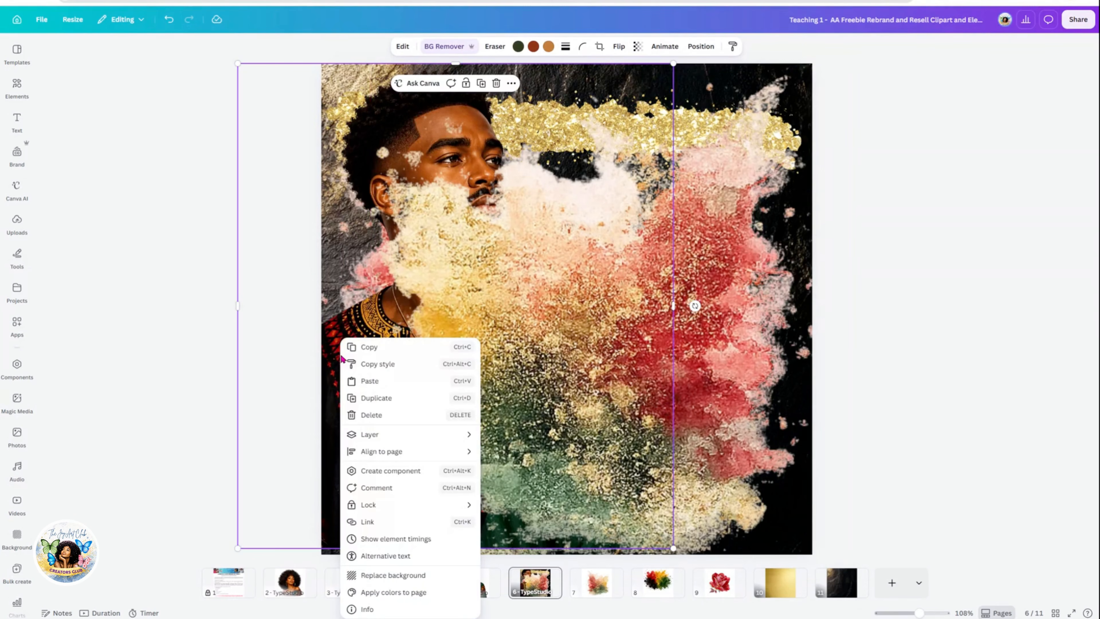
{"action": "mouse_move", "coordinate": [374, 442]}
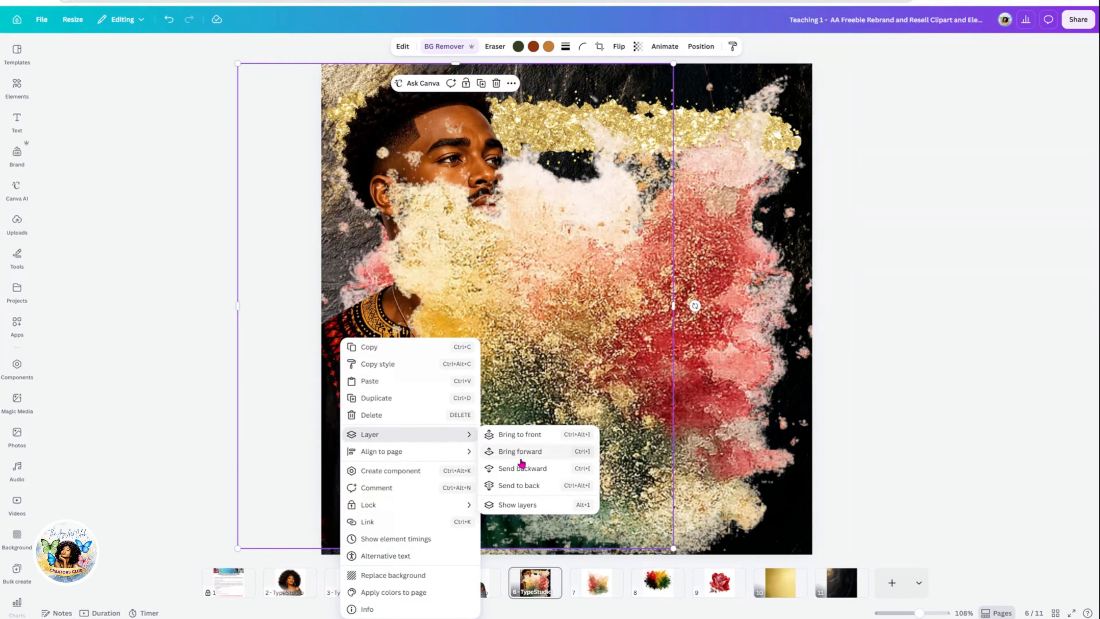
{"action": "left_click", "coordinate": [524, 440]}
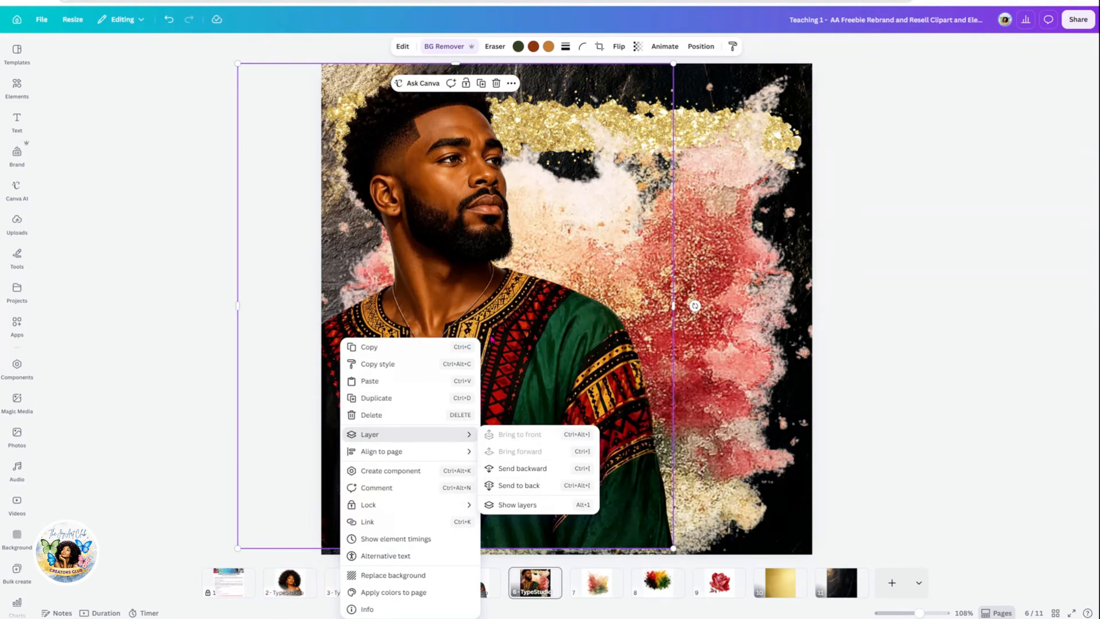
{"action": "left_click_drag", "start_coordinate": [530, 362], "coordinate": [636, 363]}
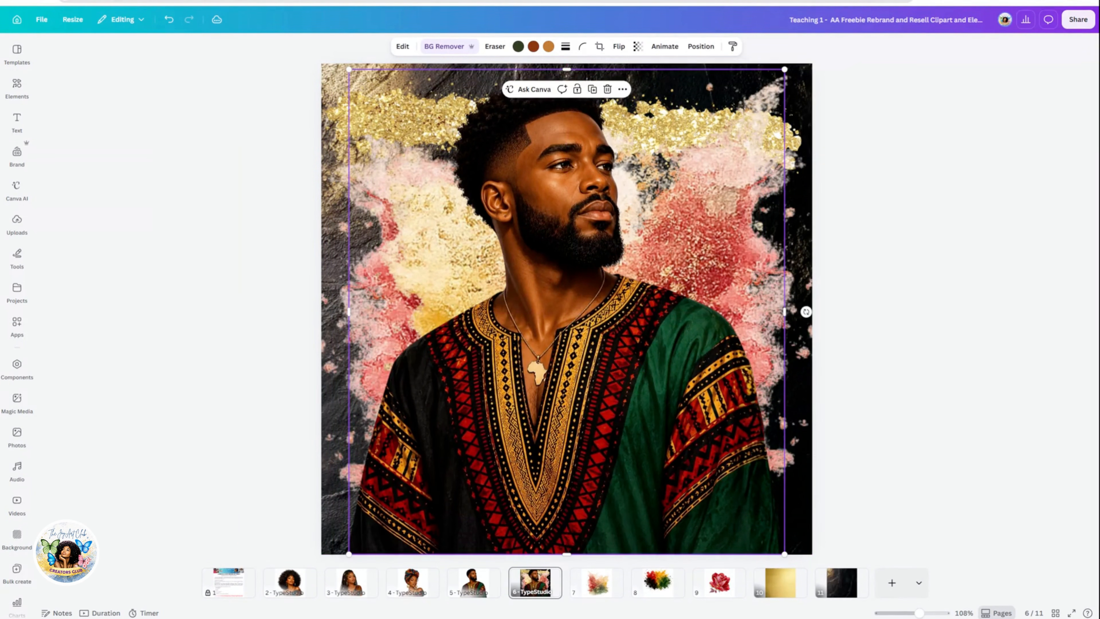
Add the uploaded BROTHA lettering over the man's chest, remove its white background and shrink it slightly.
{"action": "left_click", "coordinate": [17, 228]}
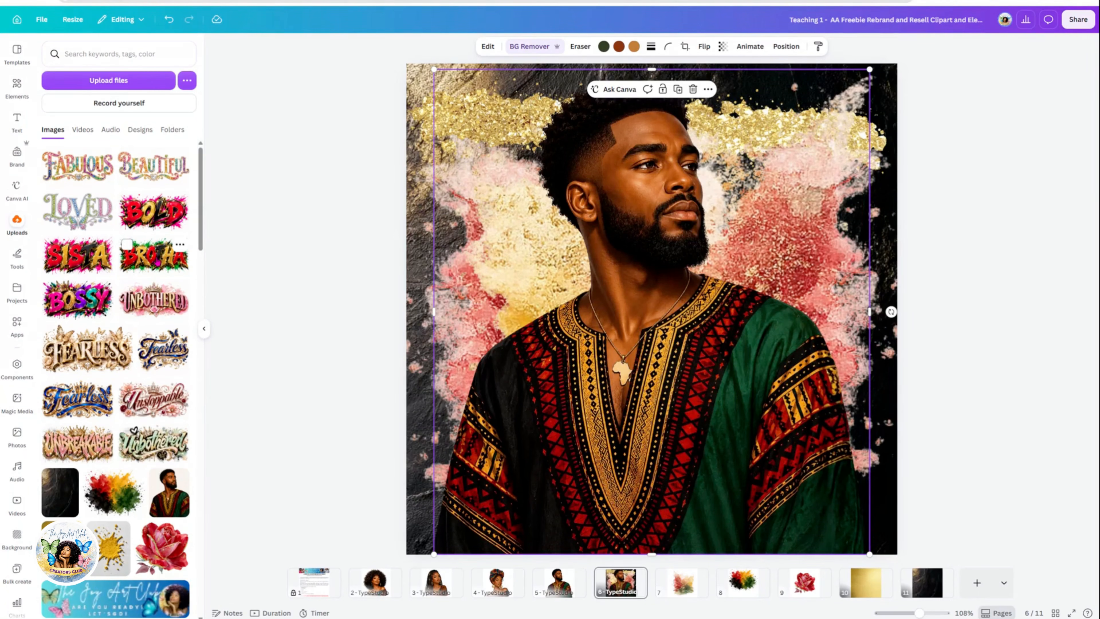
{"action": "left_click", "coordinate": [154, 254]}
{"action": "left_click_drag", "start_coordinate": [669, 367], "coordinate": [664, 487]}
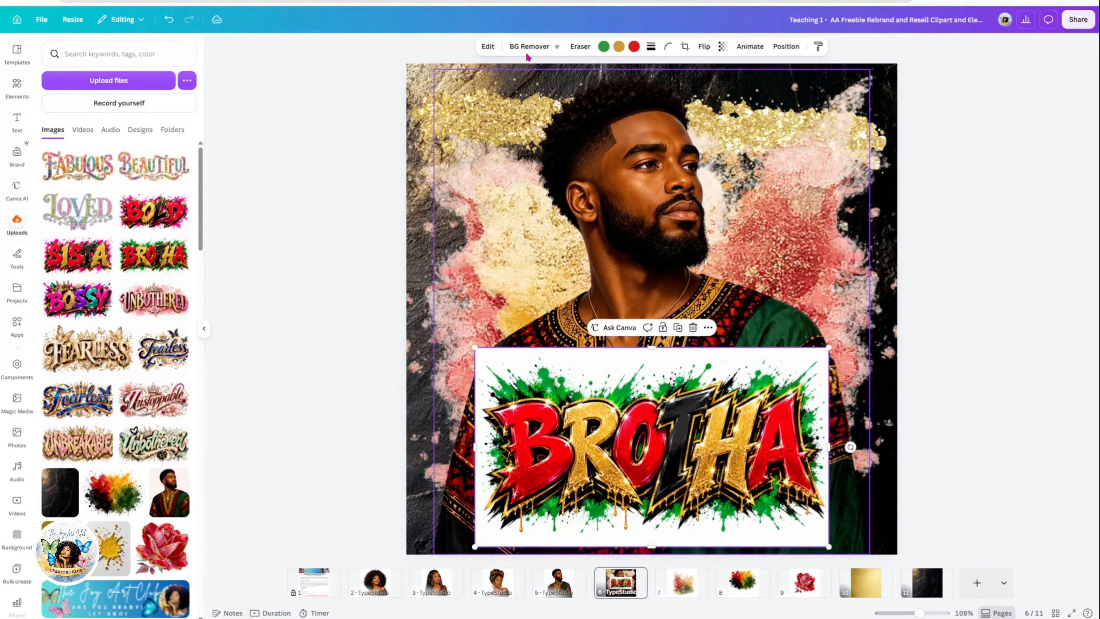
{"action": "left_click", "coordinate": [529, 46]}
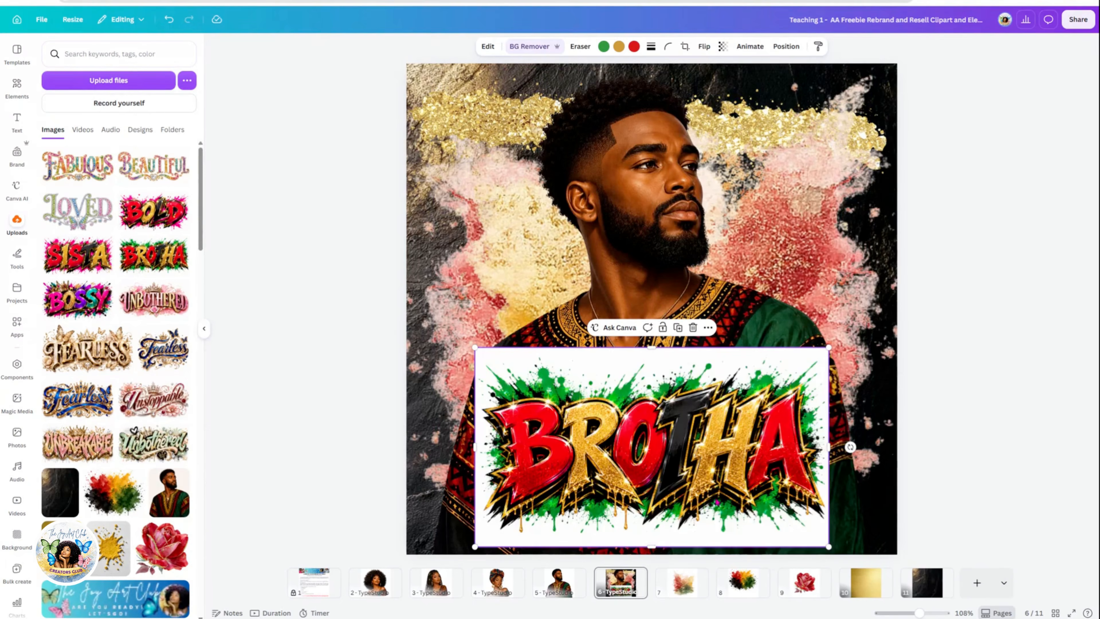
{"action": "left_click_drag", "start_coordinate": [720, 504], "coordinate": [733, 518]}
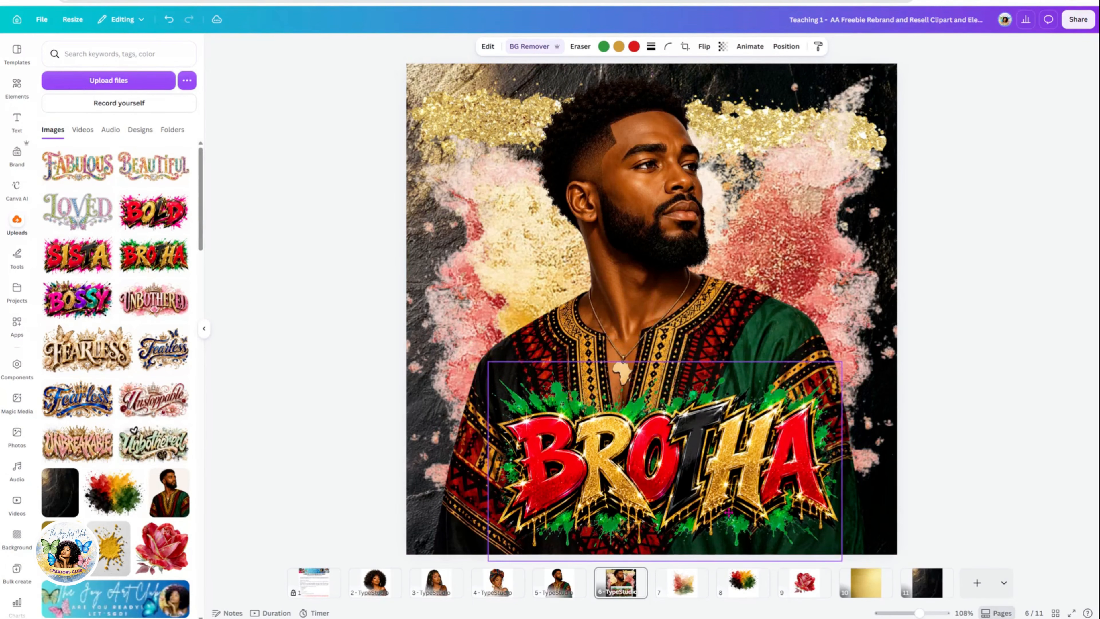
{"action": "left_click_drag", "start_coordinate": [841, 362], "coordinate": [825, 379]}
Move the man aside to delete both watercolor splashes behind him, and return him to the page centre.
{"action": "left_click", "coordinate": [827, 232]}
{"action": "left_click_drag", "start_coordinate": [827, 231], "coordinate": [707, 227]}
{"action": "left_click", "coordinate": [833, 276]}
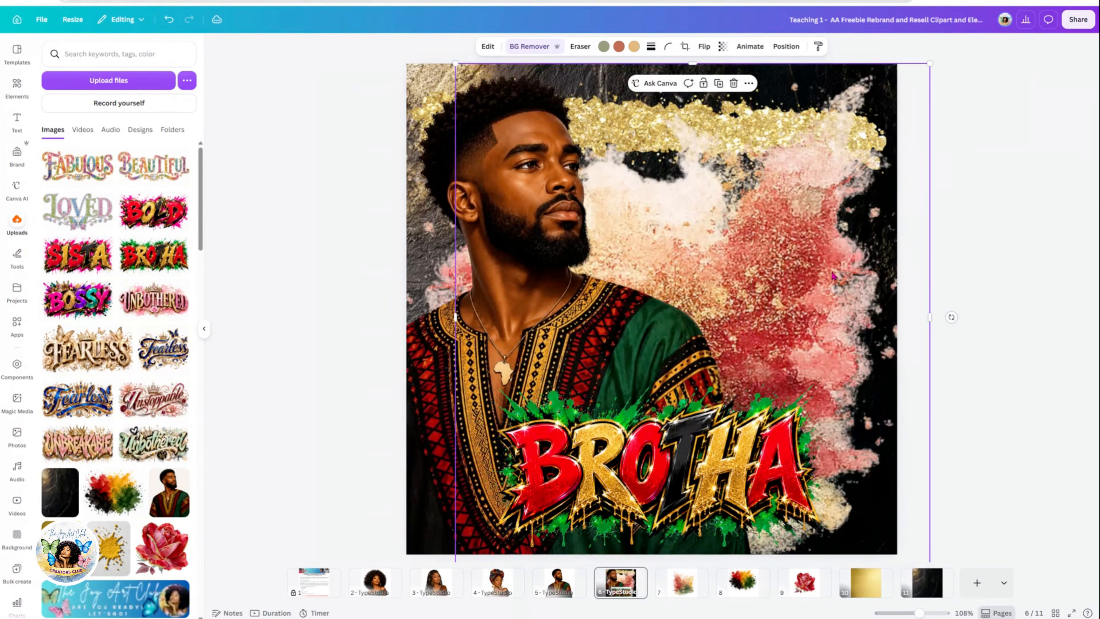
{"action": "left_click_drag", "start_coordinate": [642, 319], "coordinate": [502, 320]}
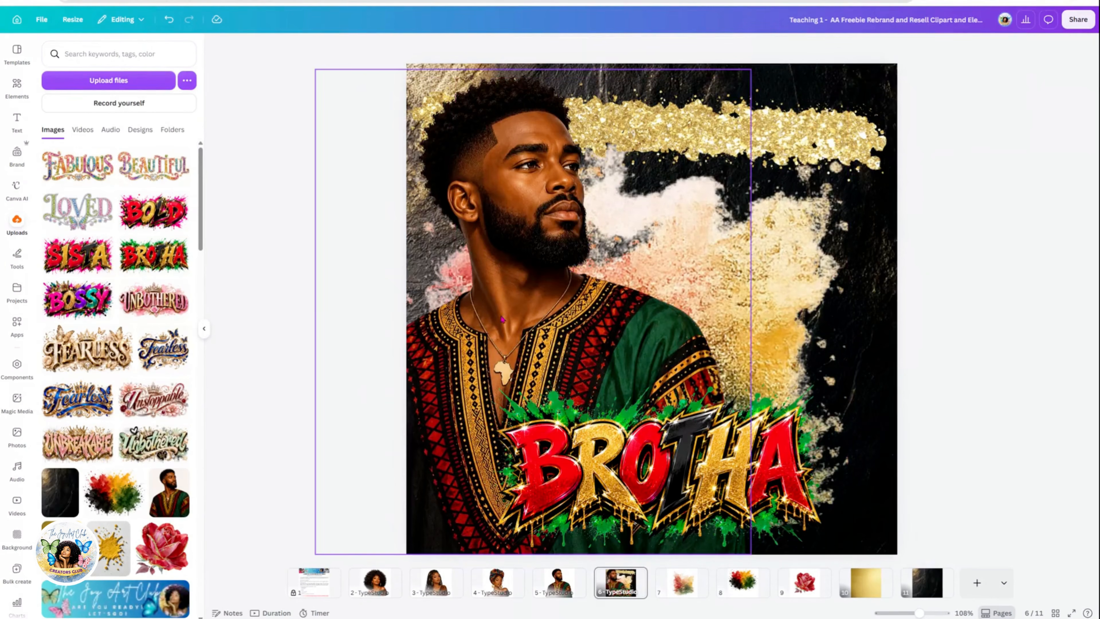
{"action": "left_click_drag", "start_coordinate": [663, 322], "coordinate": [835, 323]}
{"action": "left_click", "coordinate": [450, 298]}
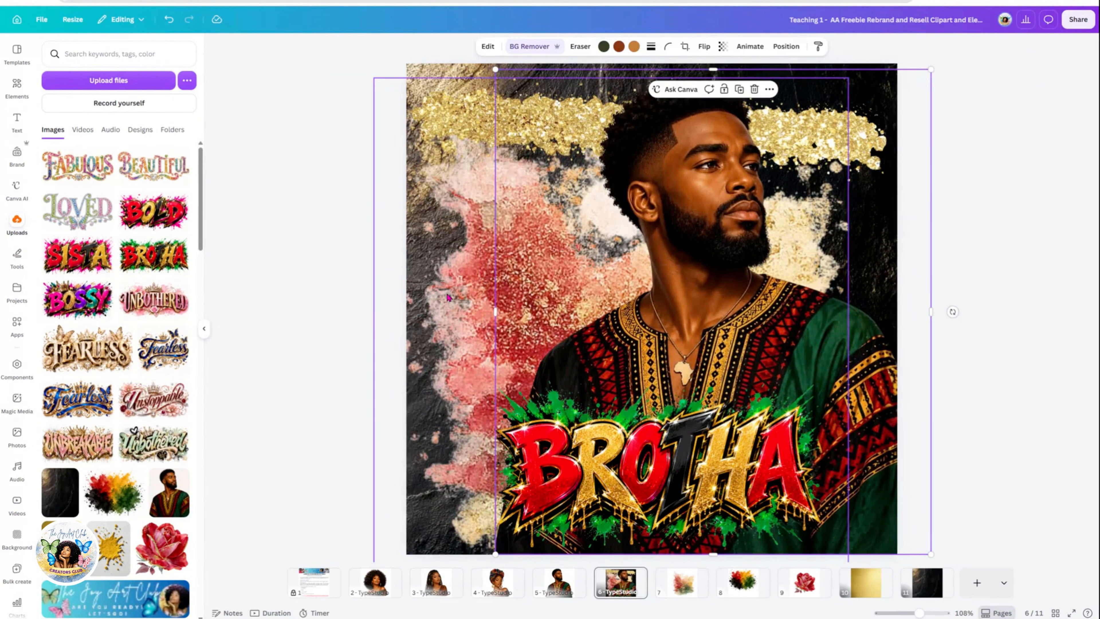
{"action": "key", "text": "Delete"}
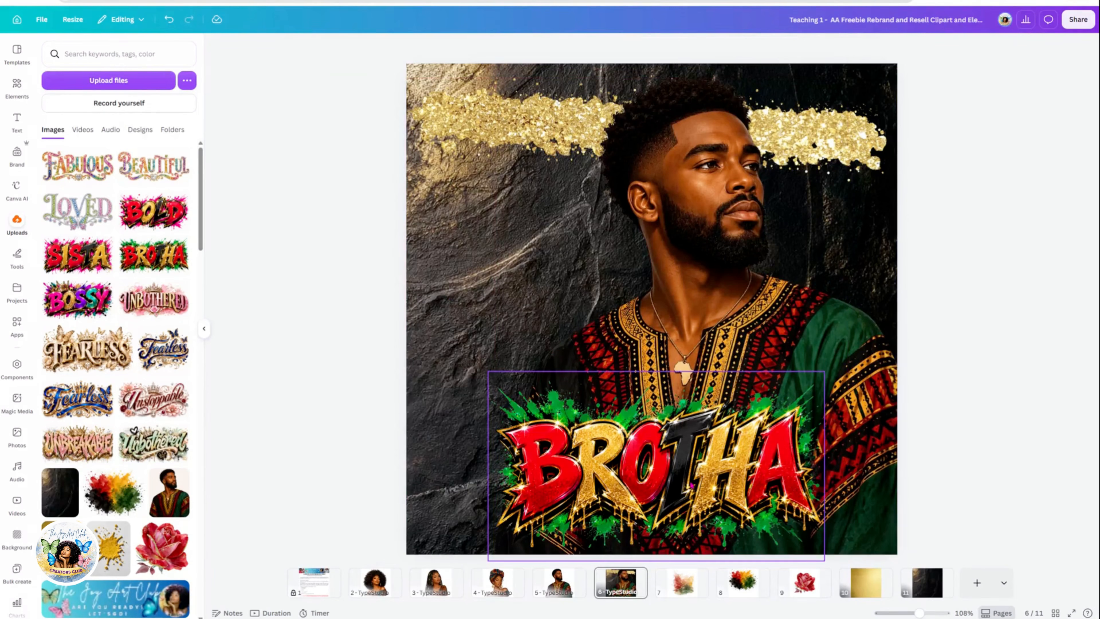
{"action": "left_click", "coordinate": [710, 344]}
{"action": "left_click_drag", "start_coordinate": [710, 345], "coordinate": [635, 294]}
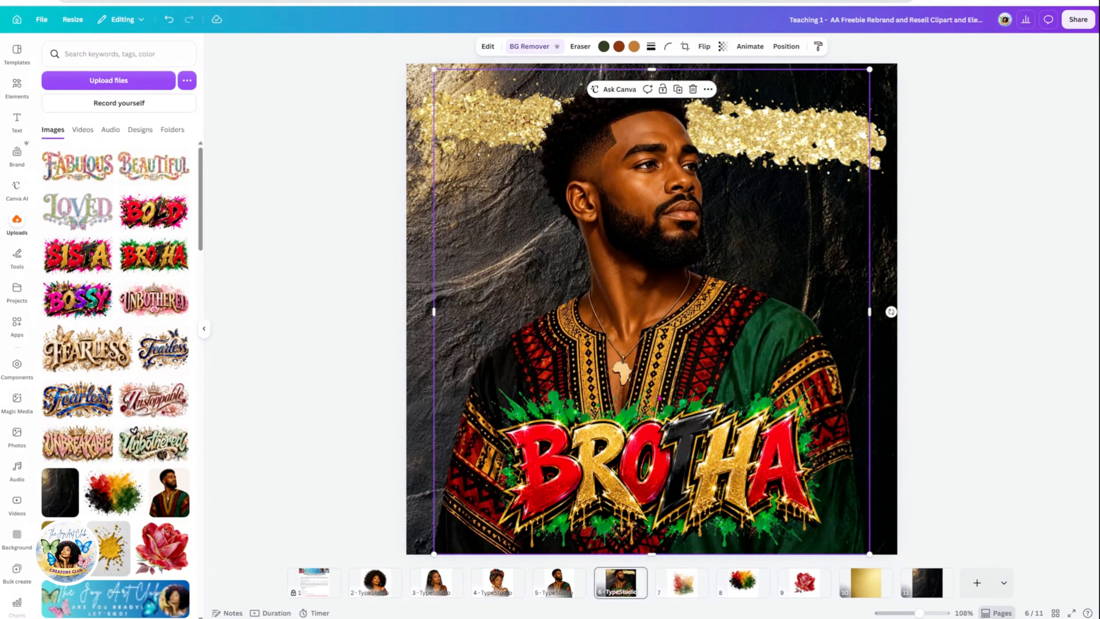
Copy the red, yellow, black and green paint splatter from page 8 and paste it onto the portrait on page 6.
{"action": "left_click", "coordinate": [743, 592]}
{"action": "left_click", "coordinate": [645, 289]}
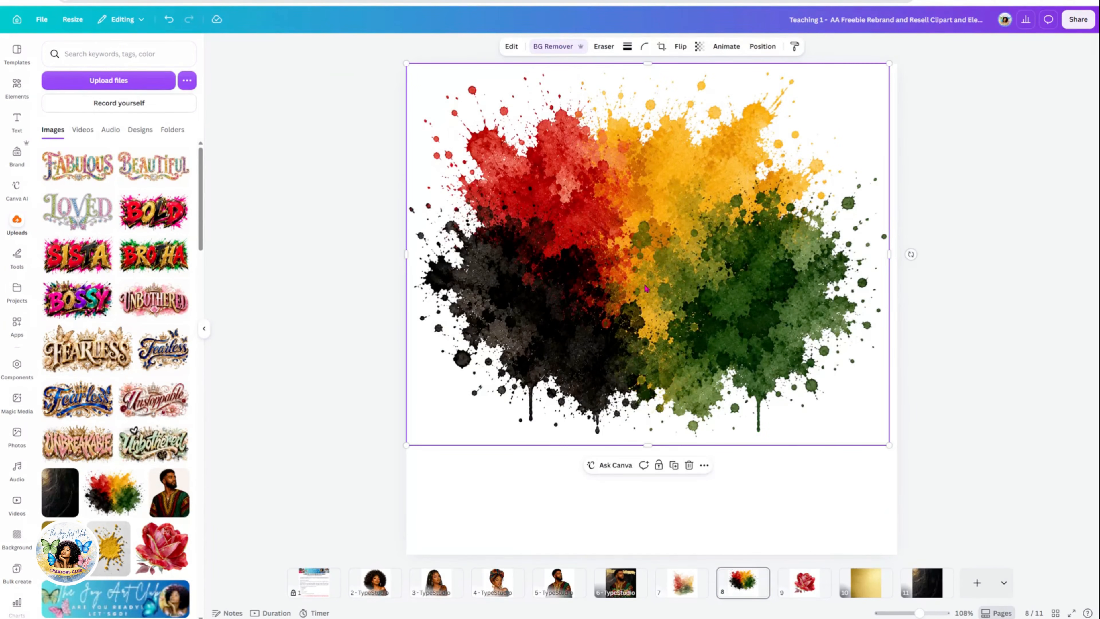
{"action": "right_click", "coordinate": [645, 289]}
{"action": "left_click", "coordinate": [658, 296]}
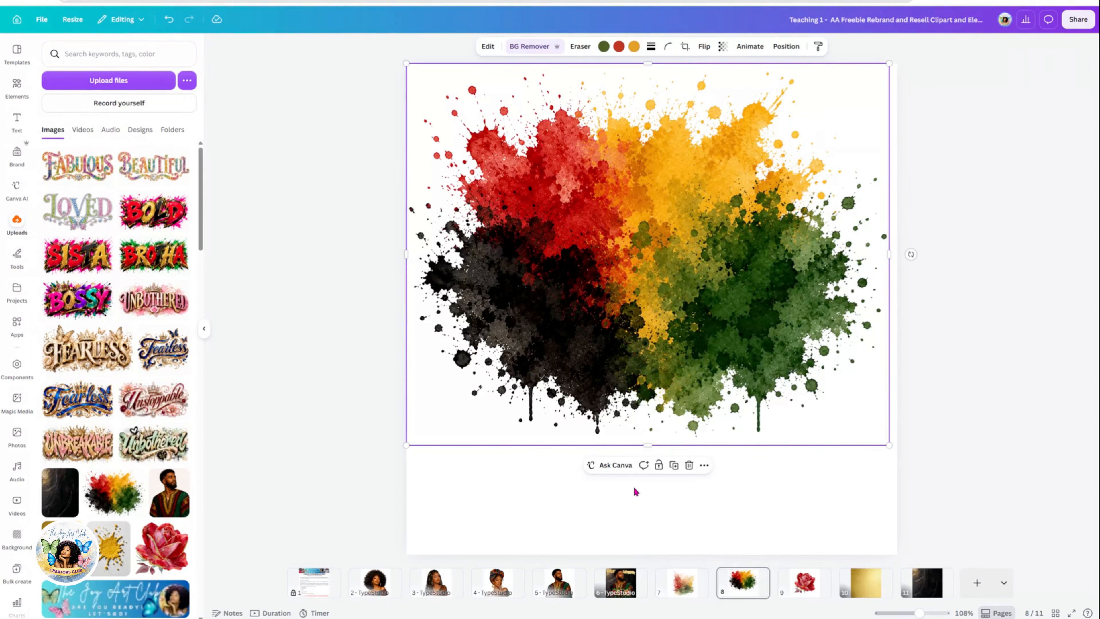
{"action": "left_click", "coordinate": [619, 581]}
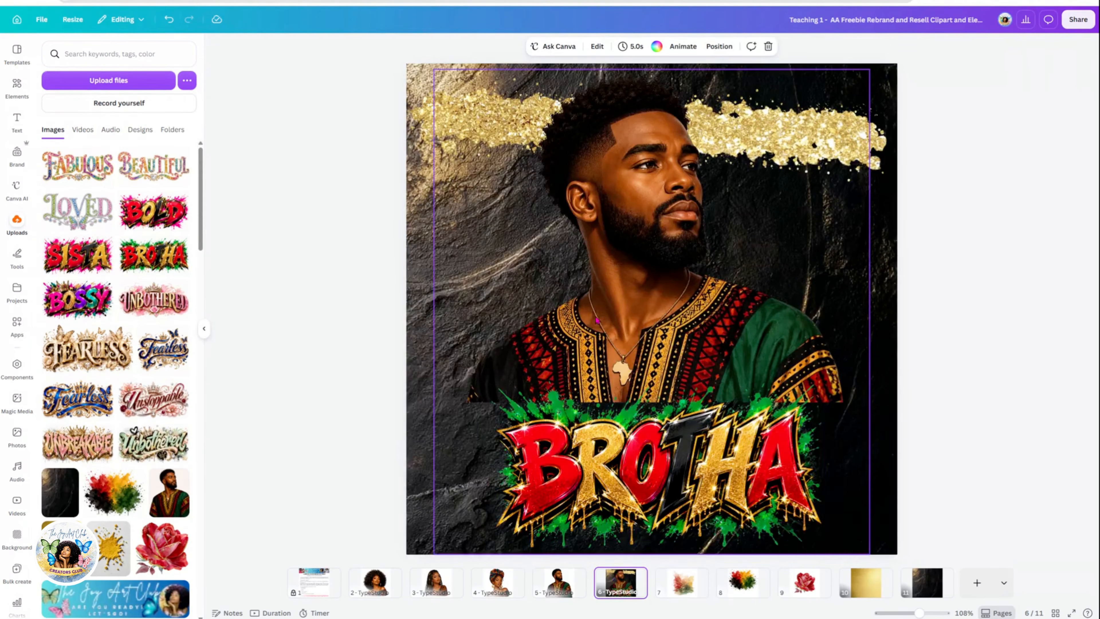
{"action": "right_click", "coordinate": [597, 313]}
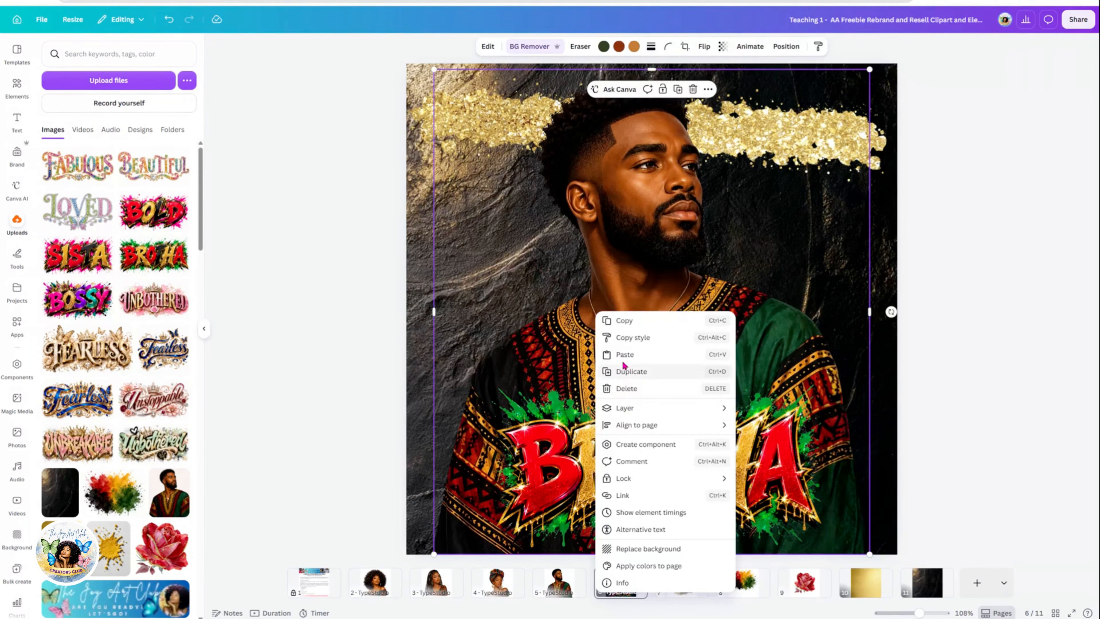
{"action": "left_click", "coordinate": [624, 355]}
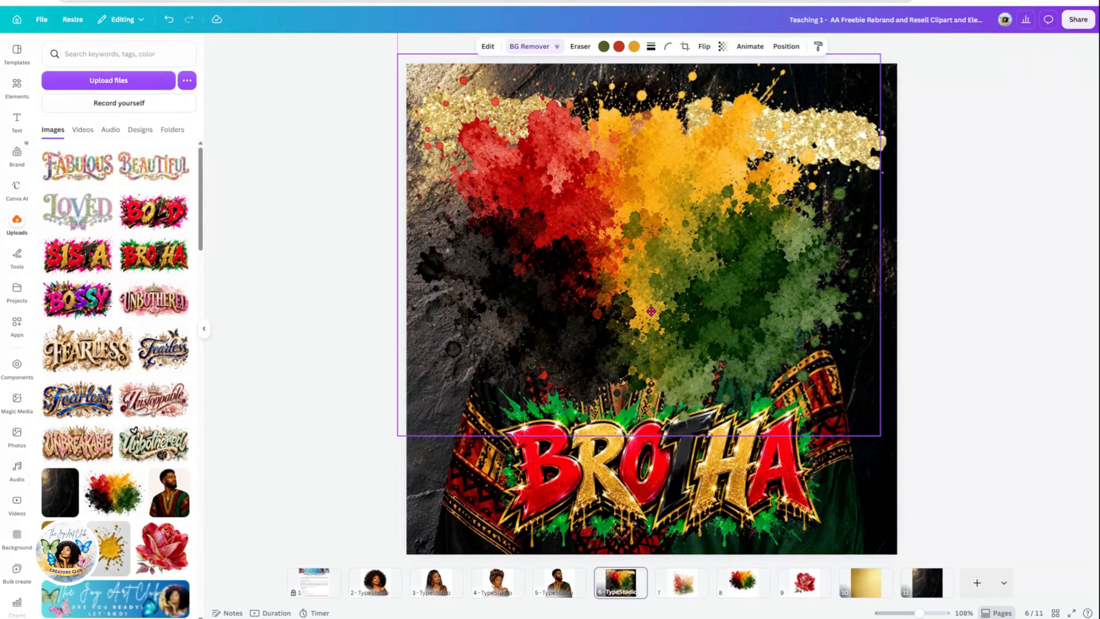
Slightly enlarge the paint splatter and send it backward two layers so it sits behind the man and the lettering.
{"action": "left_click_drag", "start_coordinate": [880, 436], "coordinate": [893, 445]}
{"action": "right_click", "coordinate": [692, 230]}
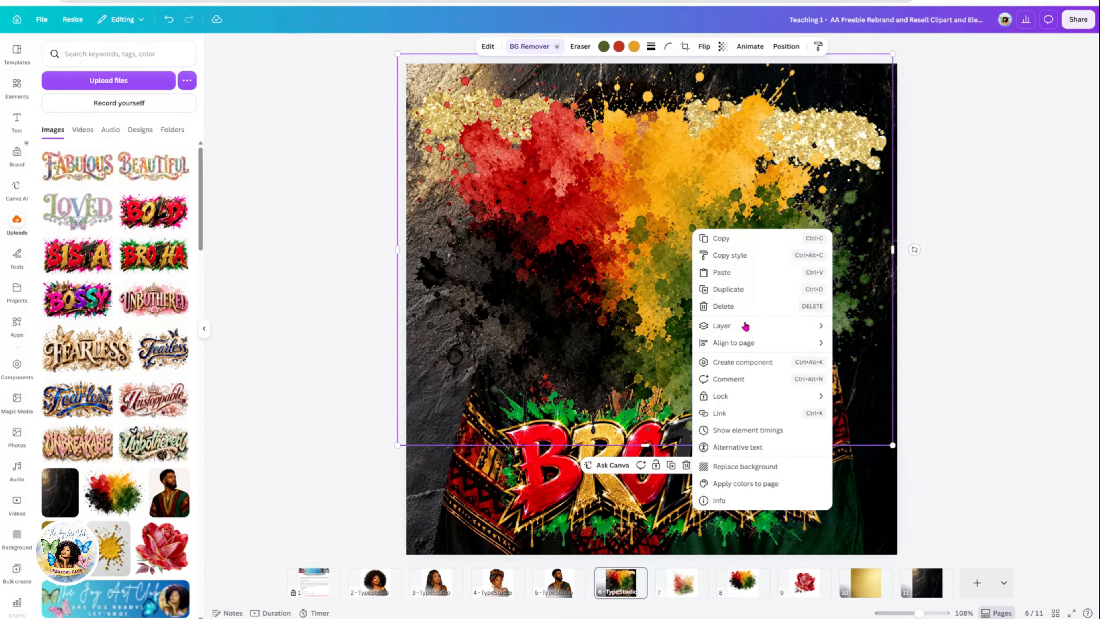
{"action": "mouse_move", "coordinate": [773, 334]}
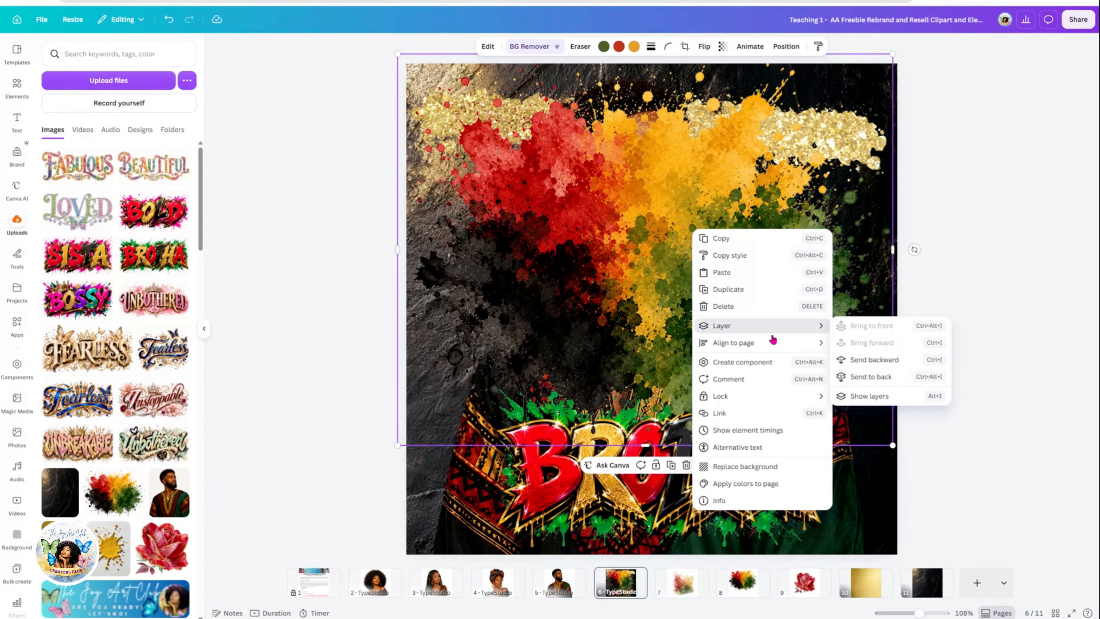
{"action": "left_click", "coordinate": [857, 364]}
{"action": "left_click", "coordinate": [857, 364]}
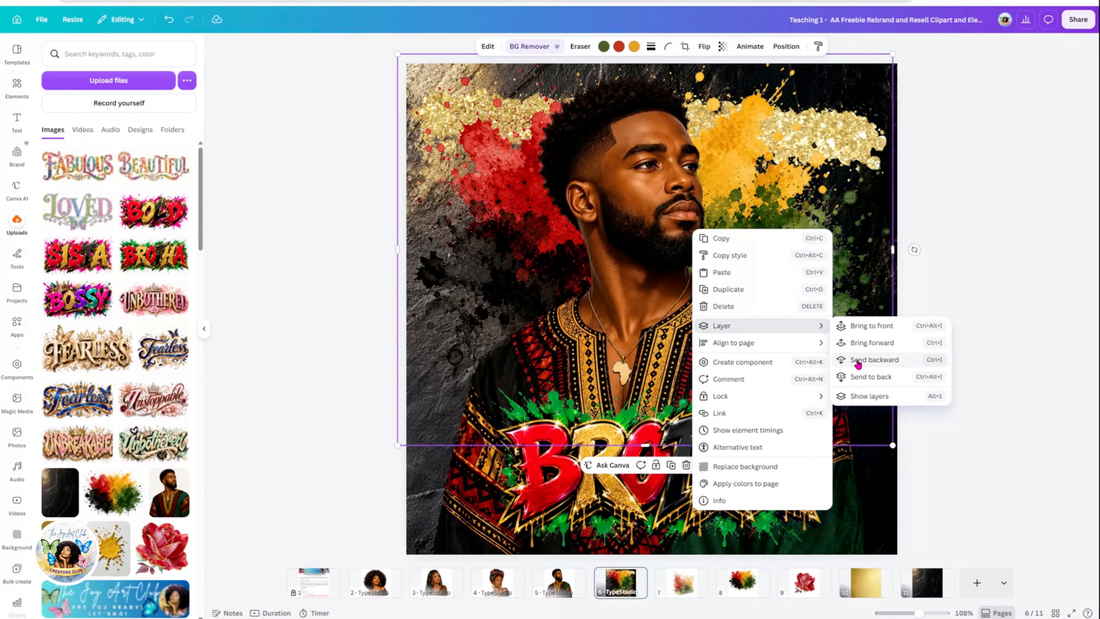
{"action": "left_click", "coordinate": [980, 272]}
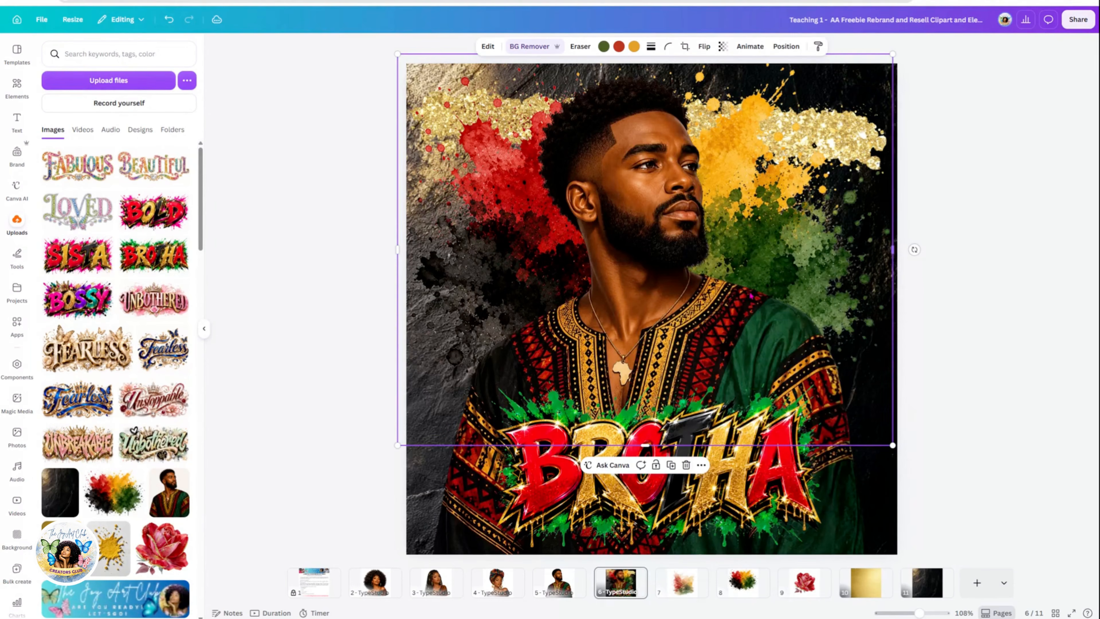
Enlarge the BROTHA lettering and shift it so it spans the man's chest and sits on the page's lower edge.
{"action": "left_click", "coordinate": [714, 465]}
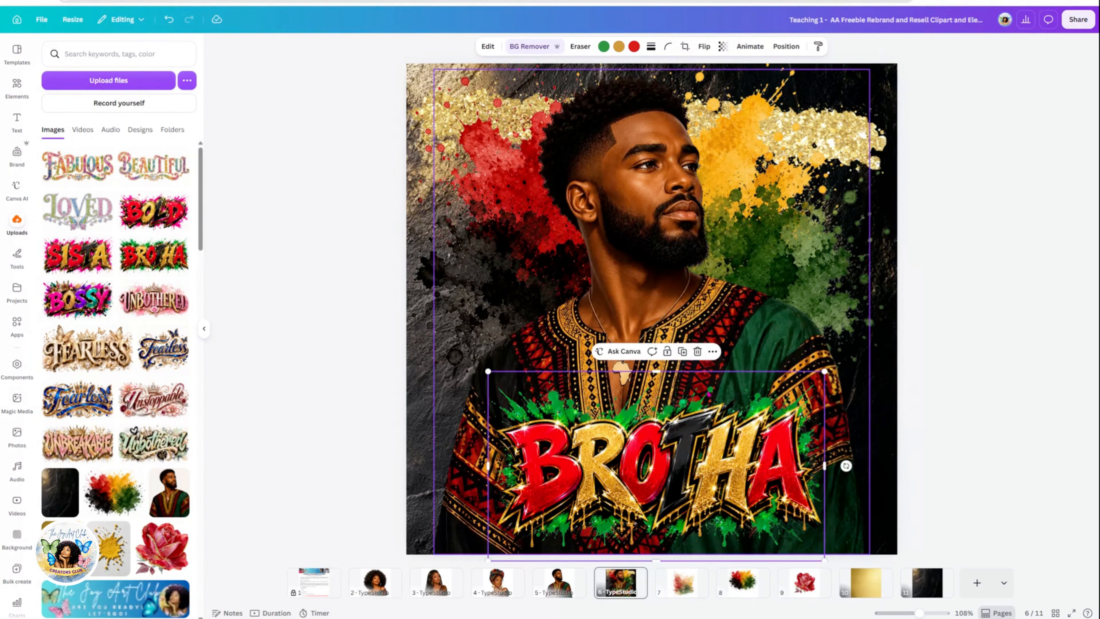
{"action": "left_click_drag", "start_coordinate": [690, 461], "coordinate": [641, 457]}
{"action": "left_click_drag", "start_coordinate": [780, 365], "coordinate": [870, 328]}
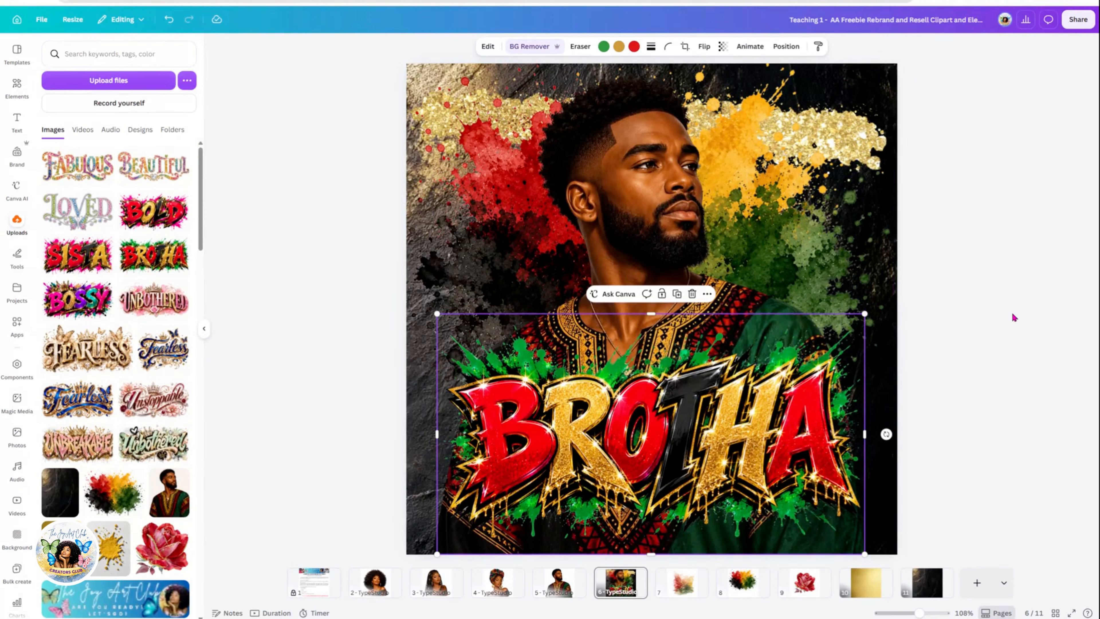
{"action": "left_click", "coordinate": [1012, 311]}
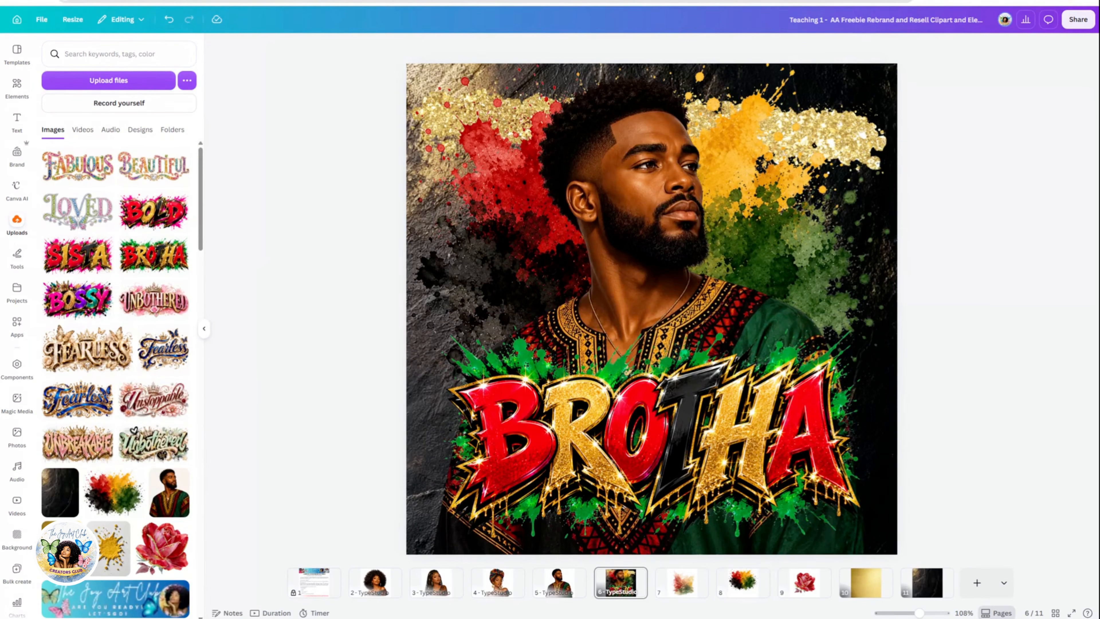
Delete the dark stone background to preview the design on white, and undo the deletion.
{"action": "left_click", "coordinate": [892, 86]}
{"action": "key", "text": "Delete"}
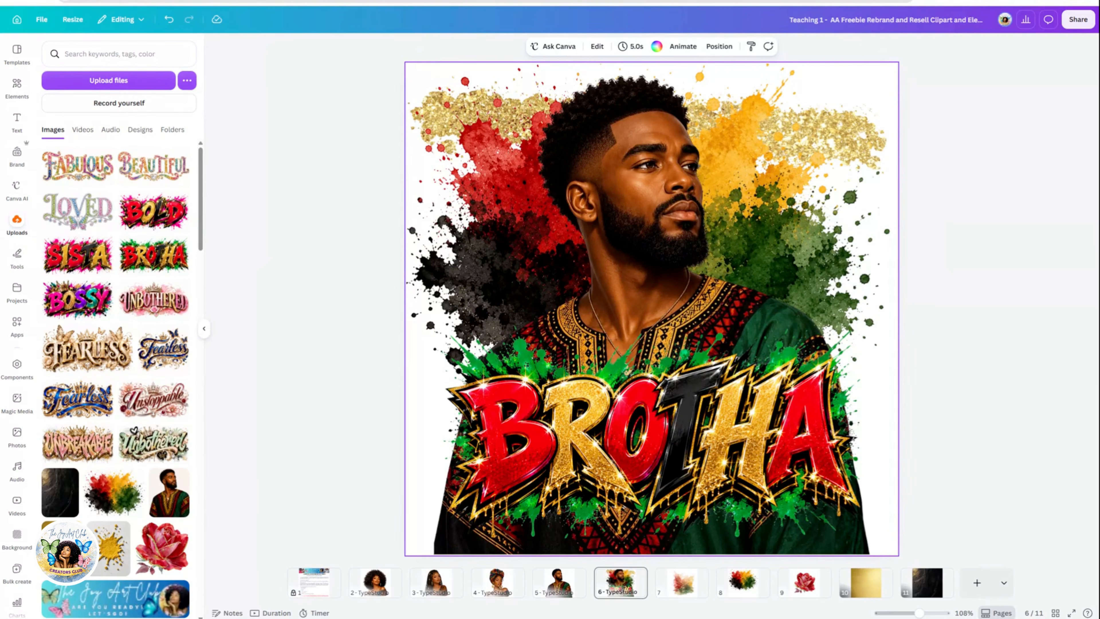
{"action": "left_click", "coordinate": [168, 20]}
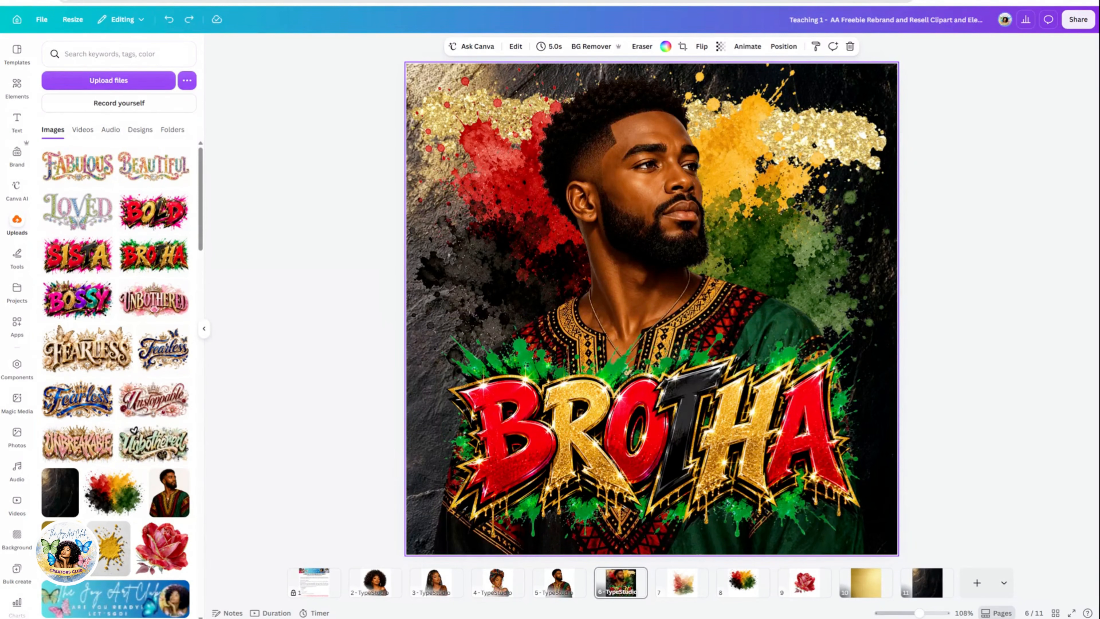
Show all pages as a grid, duplicate page 4 with the head-wrapped woman, and open the duplicate.
{"action": "left_click", "coordinate": [1055, 612]}
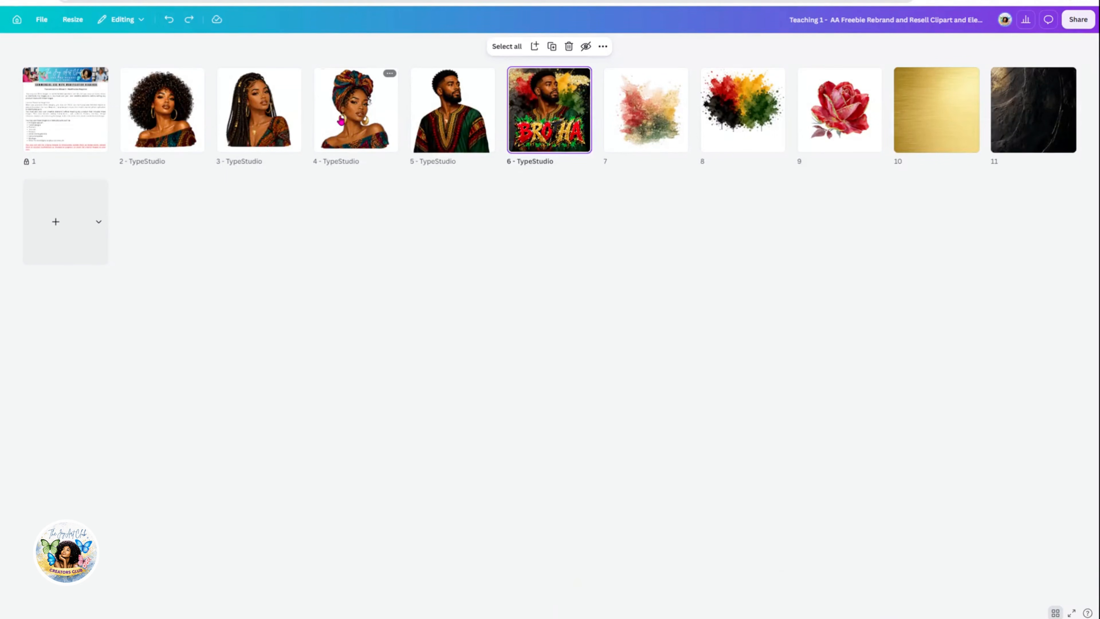
{"action": "left_click", "coordinate": [356, 106]}
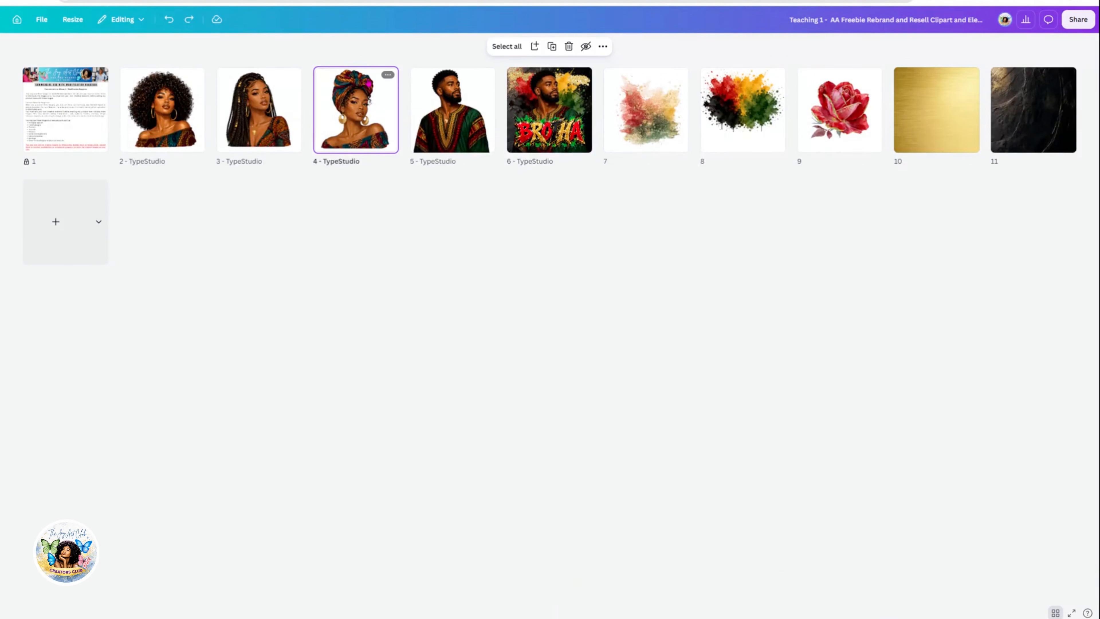
{"action": "left_click", "coordinate": [391, 77]}
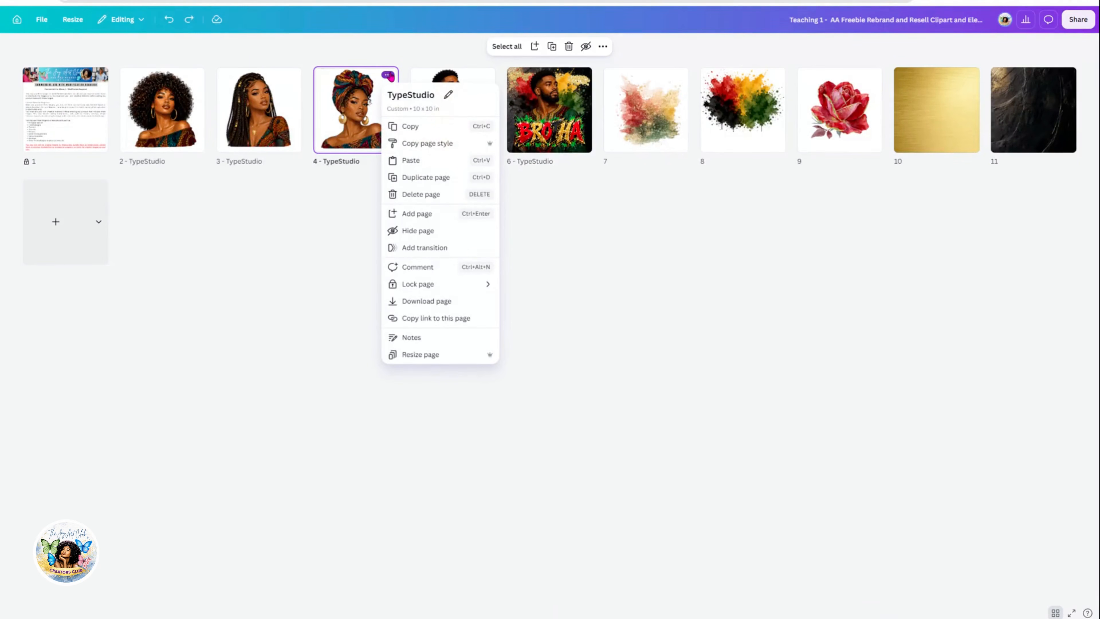
{"action": "left_click", "coordinate": [414, 178]}
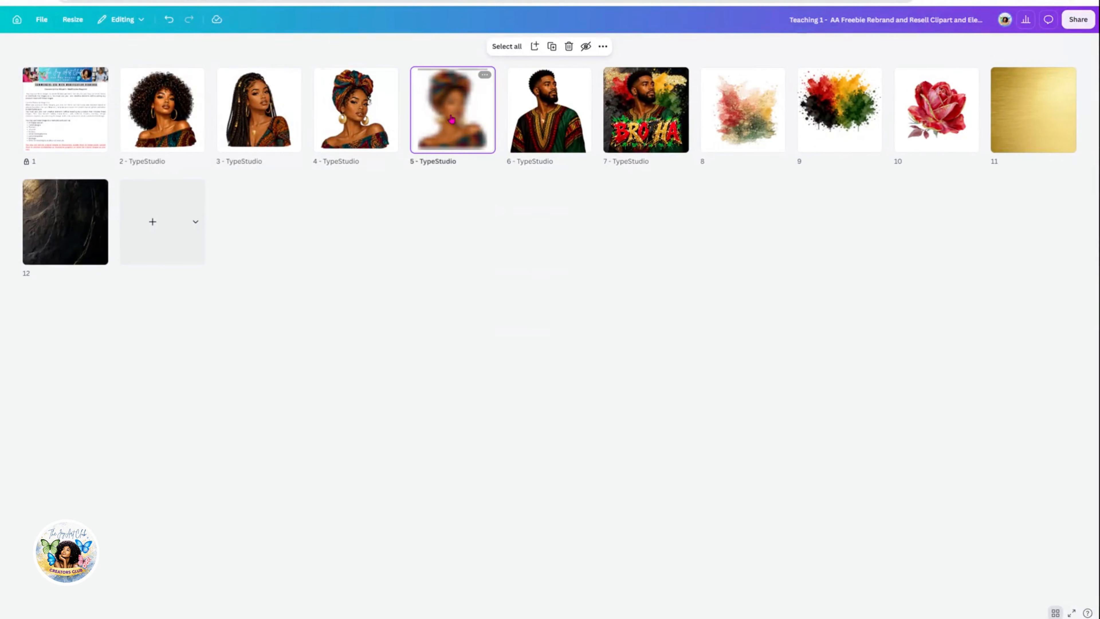
{"action": "double_click", "coordinate": [453, 121]}
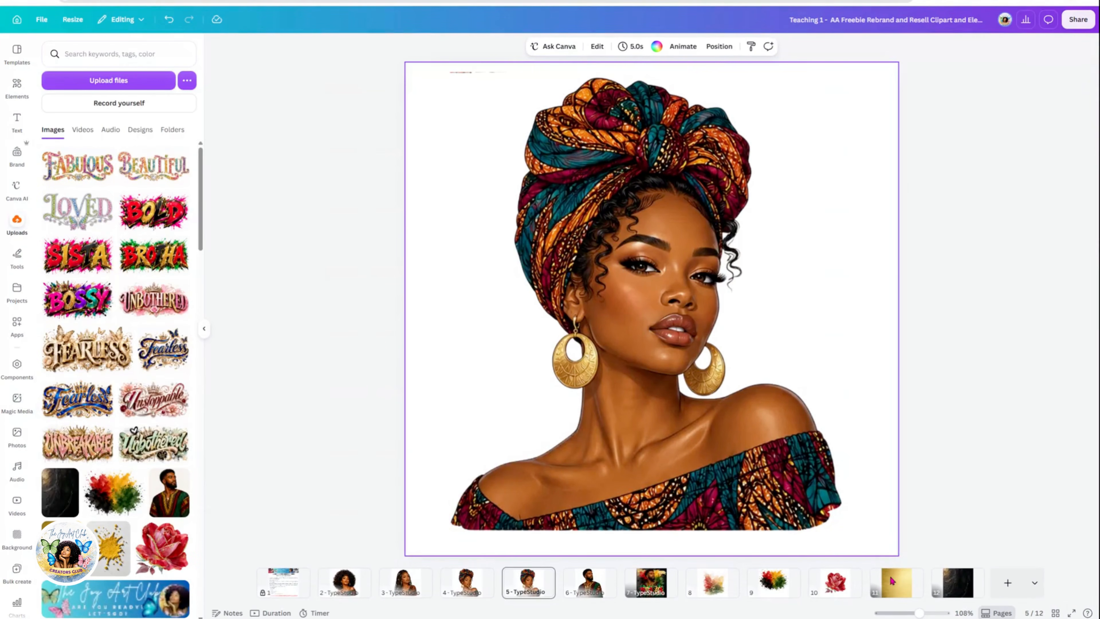
Crop a thin strip off the bottom of the woman image and move her down to the page's lower edge.
{"action": "left_click", "coordinate": [698, 421]}
{"action": "left_click_drag", "start_coordinate": [698, 421], "coordinate": [700, 433]}
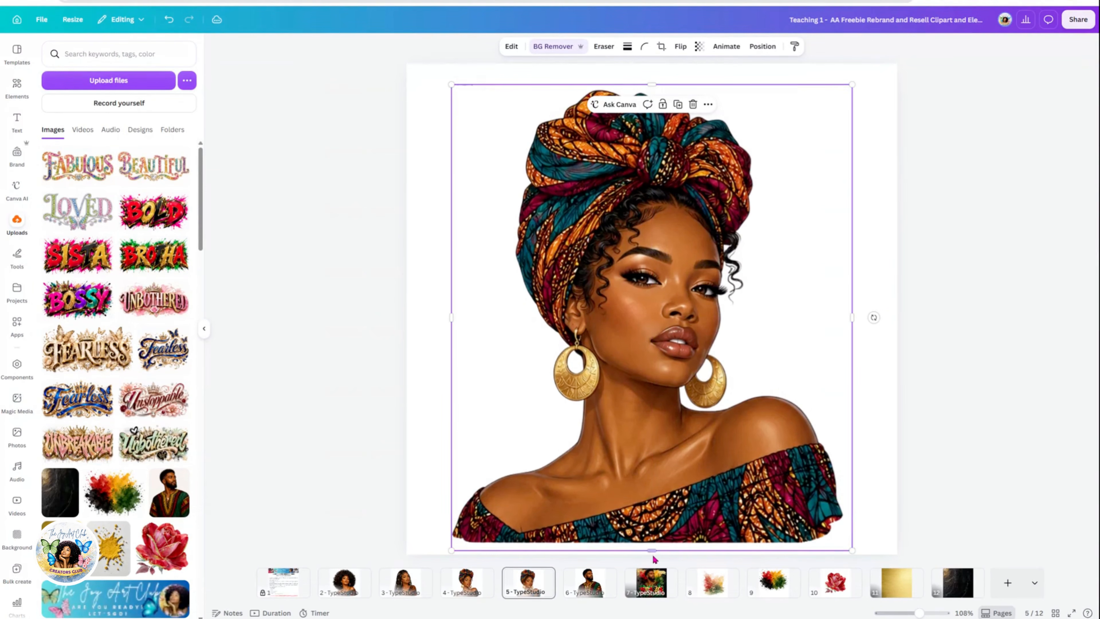
{"action": "left_click_drag", "start_coordinate": [651, 550], "coordinate": [651, 544]}
{"action": "left_click_drag", "start_coordinate": [654, 494], "coordinate": [651, 504]}
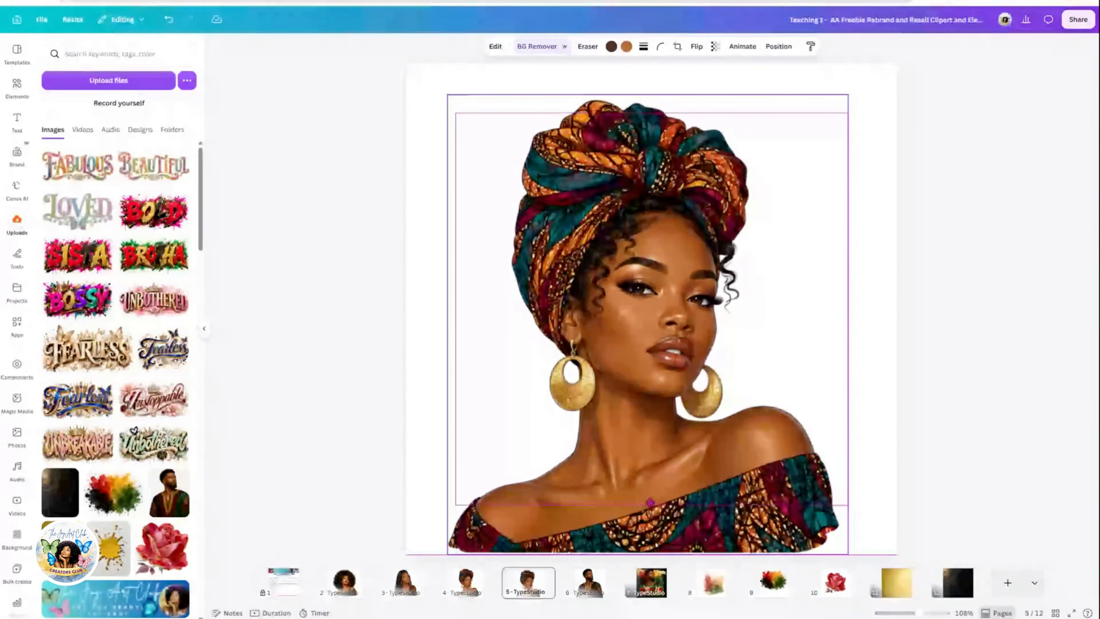
{"action": "left_click", "coordinate": [864, 239]}
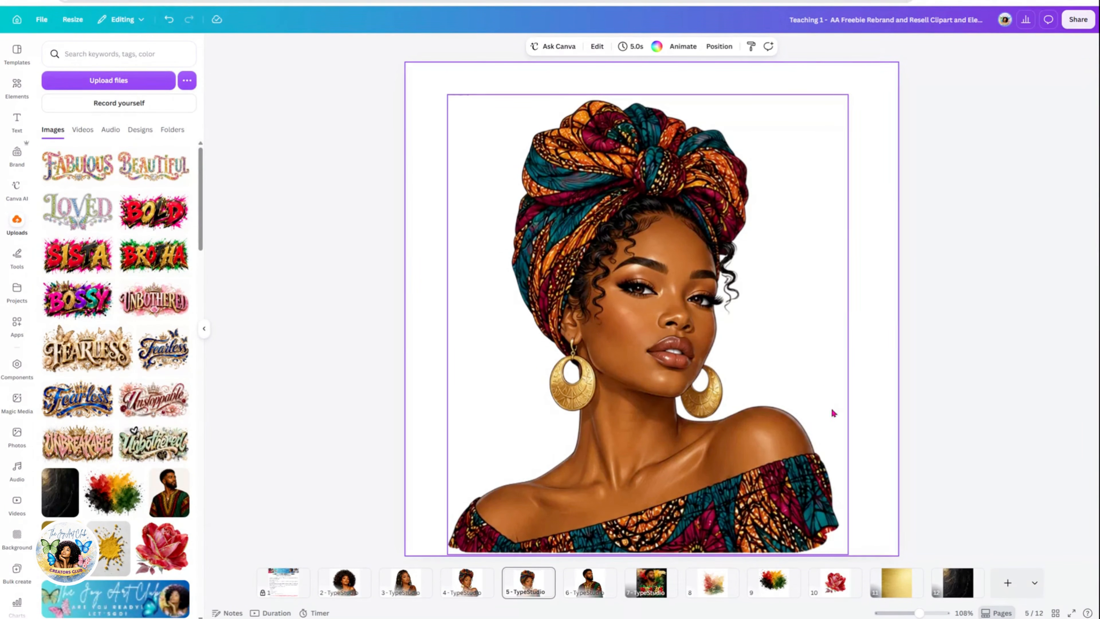
Copy the red and gold rose from page 10, paste it onto page 5 and place it over the woman.
{"action": "left_click", "coordinate": [832, 589]}
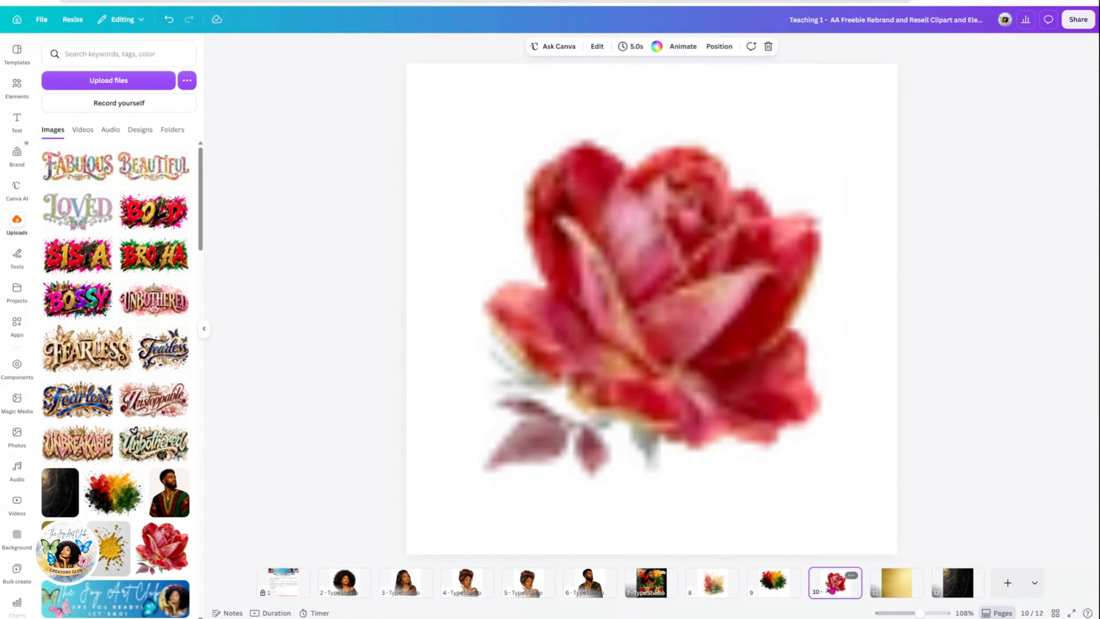
{"action": "right_click", "coordinate": [689, 319]}
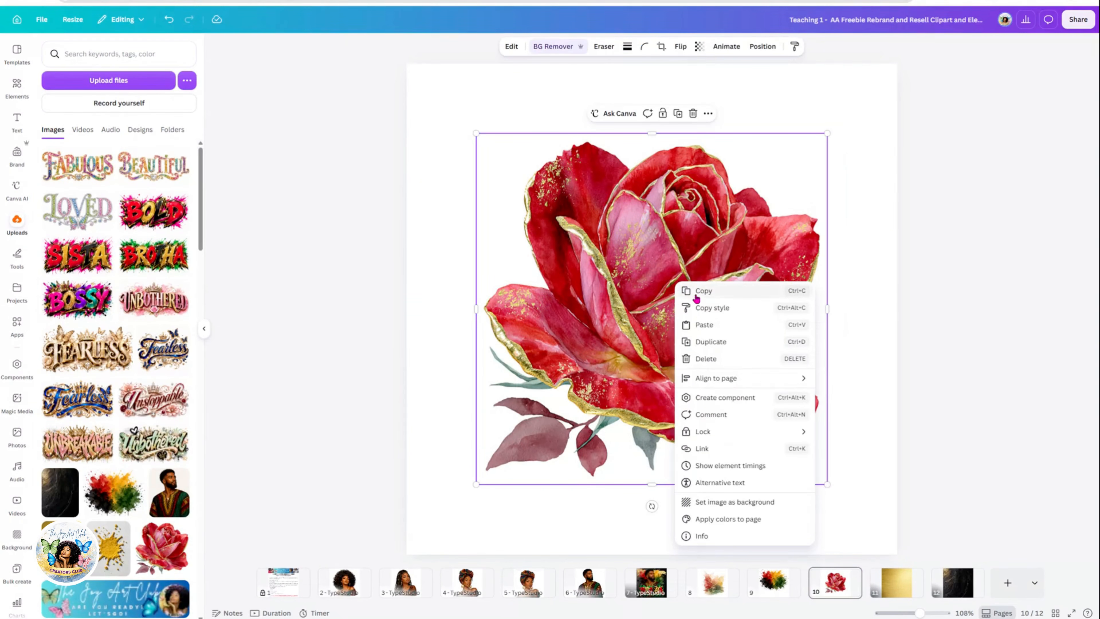
{"action": "key", "text": "Escape"}
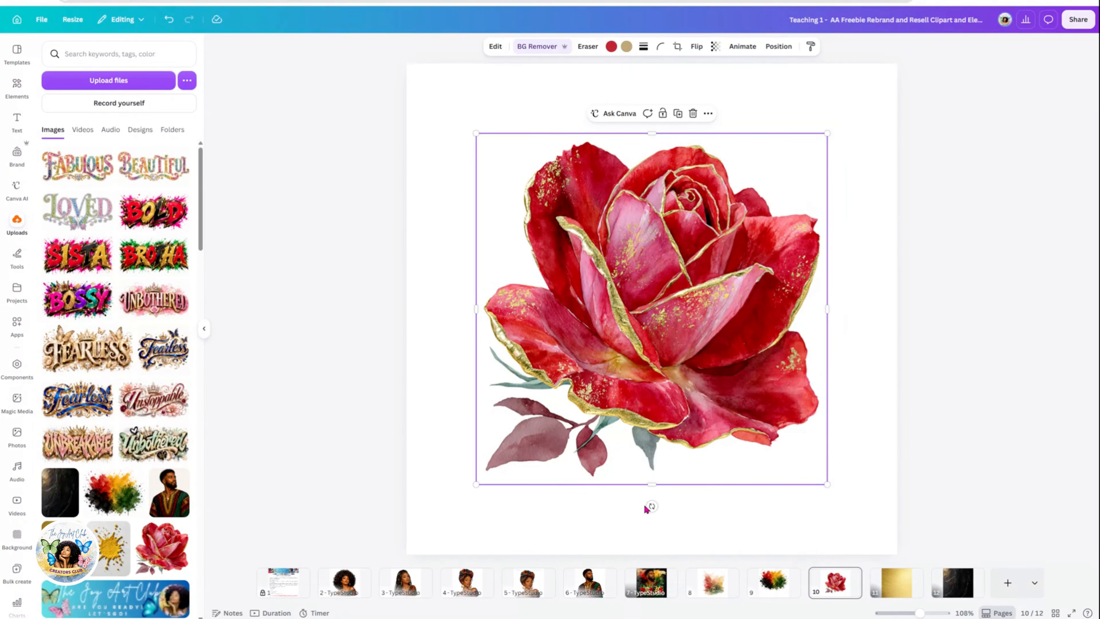
{"action": "left_click", "coordinate": [528, 585]}
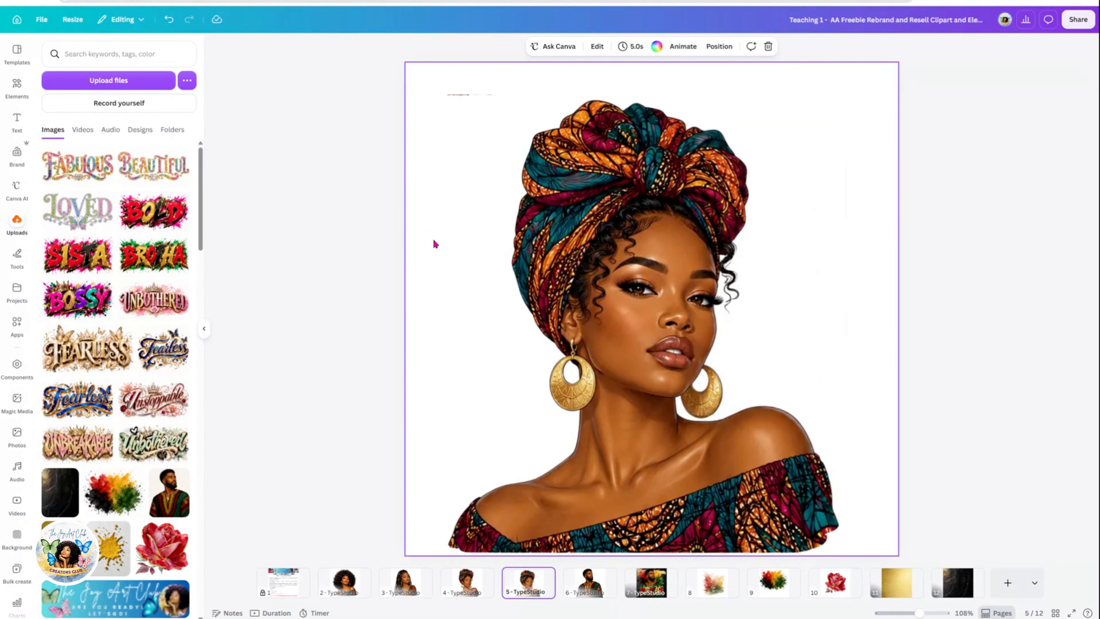
{"action": "right_click", "coordinate": [449, 249]}
{"action": "left_click", "coordinate": [471, 290]}
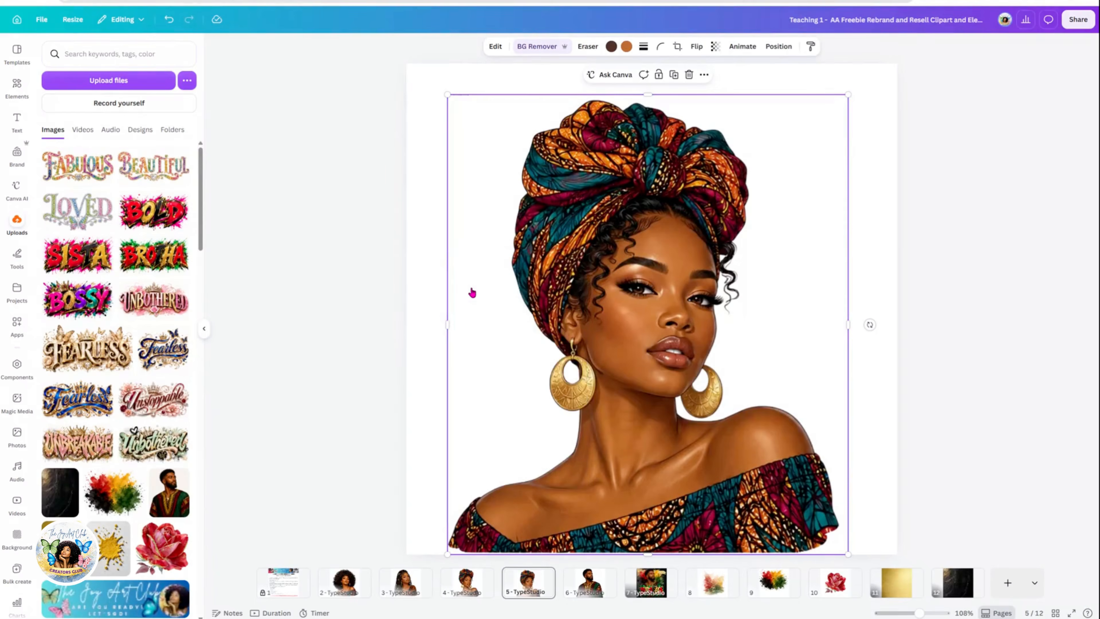
{"action": "left_click_drag", "start_coordinate": [697, 271], "coordinate": [649, 311]}
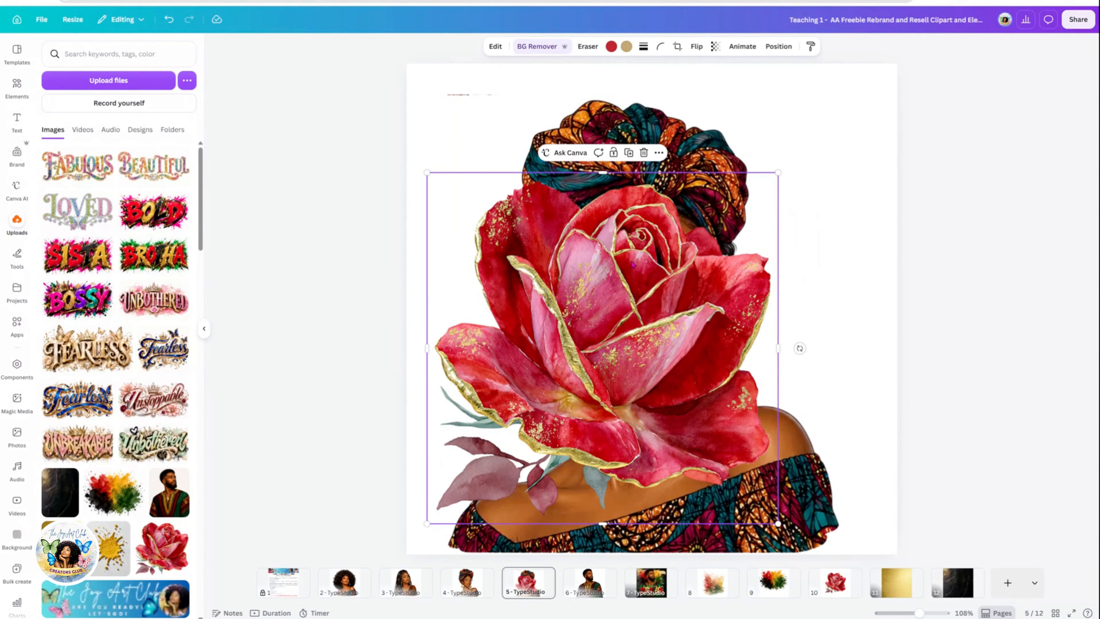
{"action": "mouse_move", "coordinate": [641, 269]}
{"action": "left_mouse_down"}
{"action": "mouse_move", "coordinate": [621, 224]}
{"action": "mouse_move", "coordinate": [650, 259]}
{"action": "left_mouse_up"}
Crop a thin strip off the top edge of the woman image behind the rose.
{"action": "left_click", "coordinate": [608, 107]}
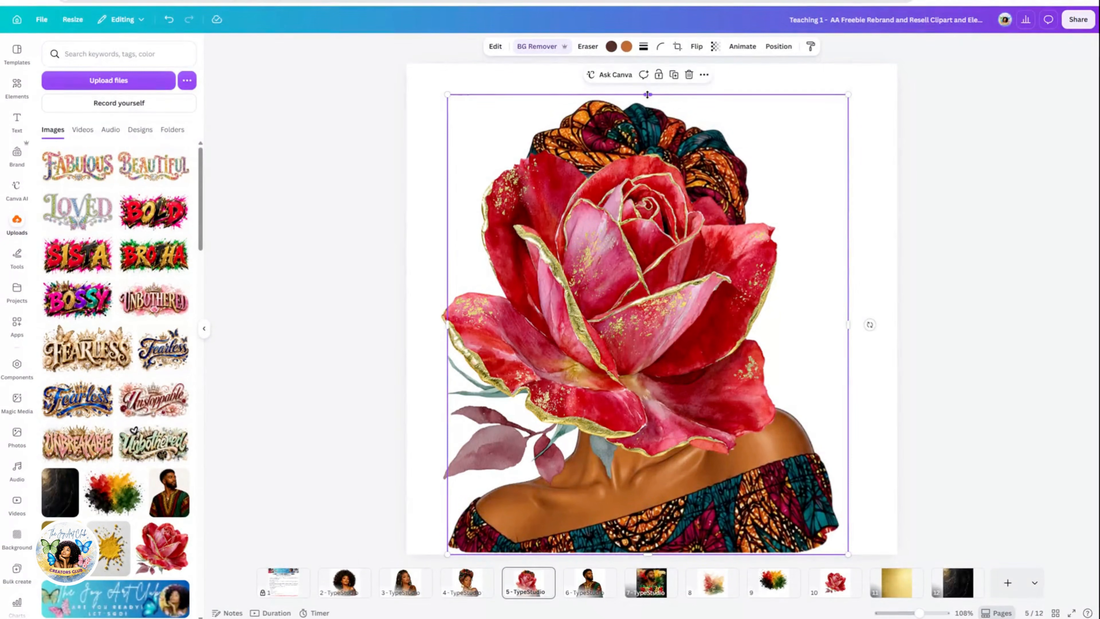
{"action": "left_click_drag", "start_coordinate": [647, 94], "coordinate": [647, 97]}
{"action": "left_click", "coordinate": [307, 178]}
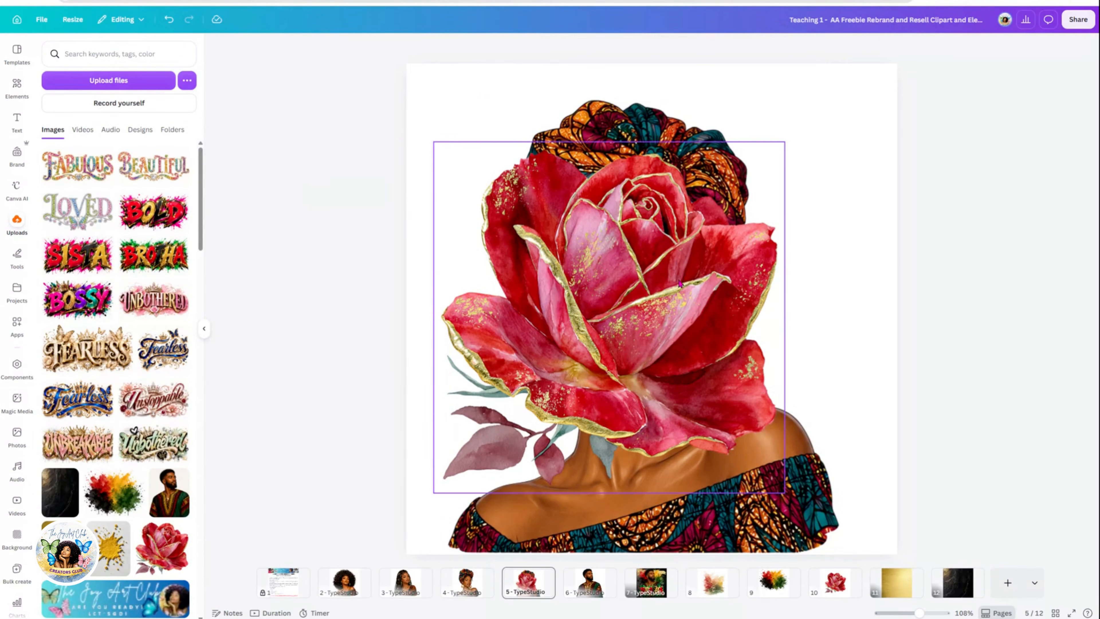
Reposition the rose in front of the woman and open the color choices for its red.
{"action": "left_click", "coordinate": [679, 282]}
{"action": "left_click_drag", "start_coordinate": [610, 296], "coordinate": [529, 315]}
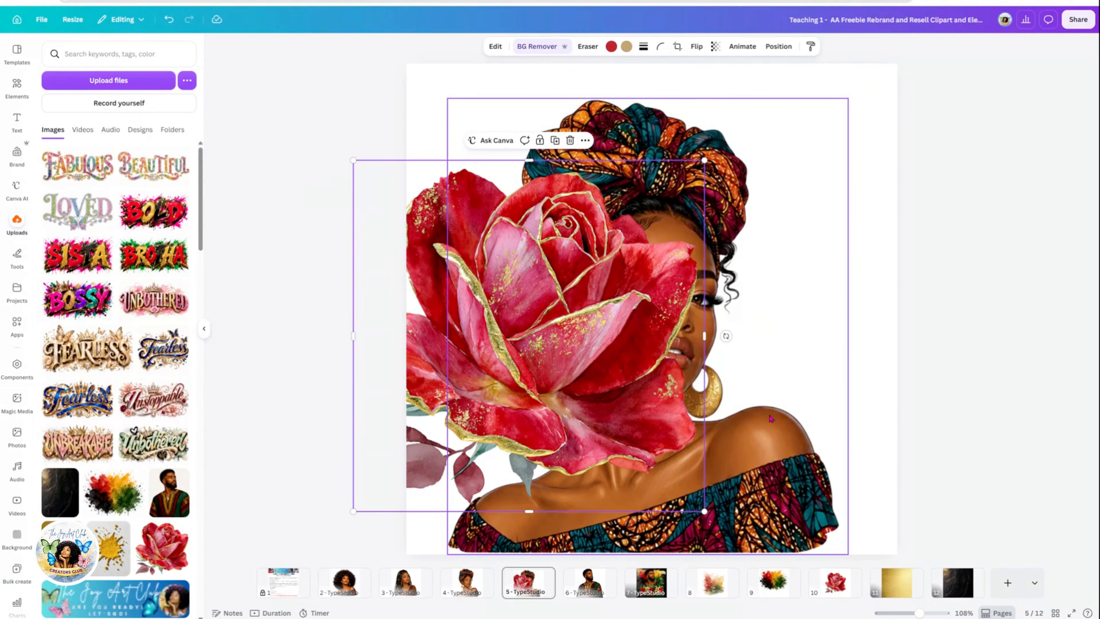
{"action": "left_click_drag", "start_coordinate": [595, 315], "coordinate": [665, 336]}
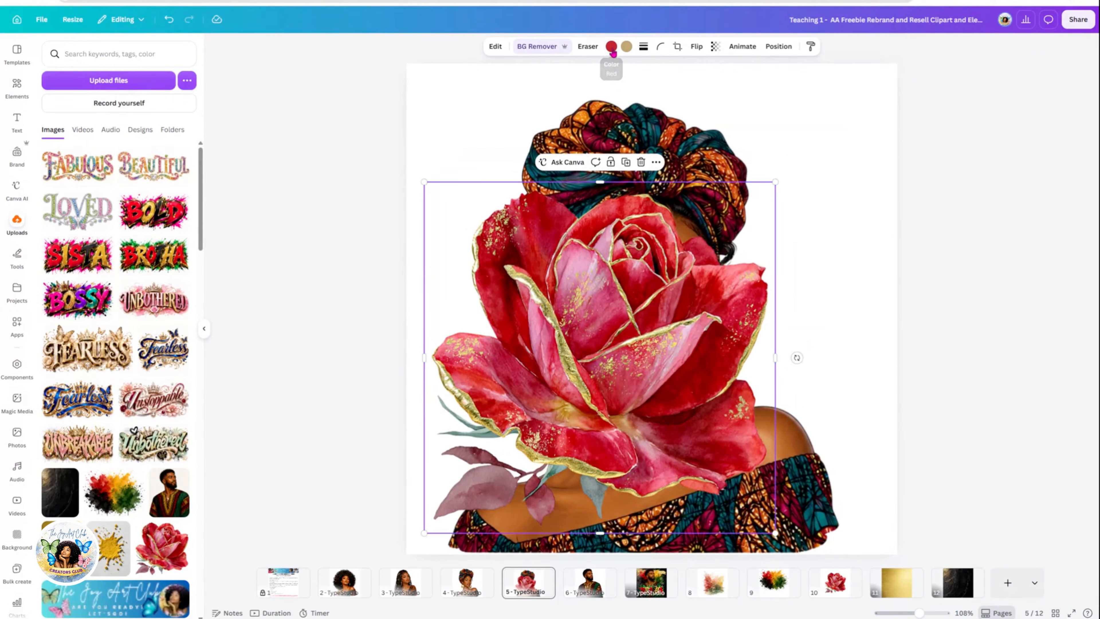
{"action": "left_click", "coordinate": [611, 47]}
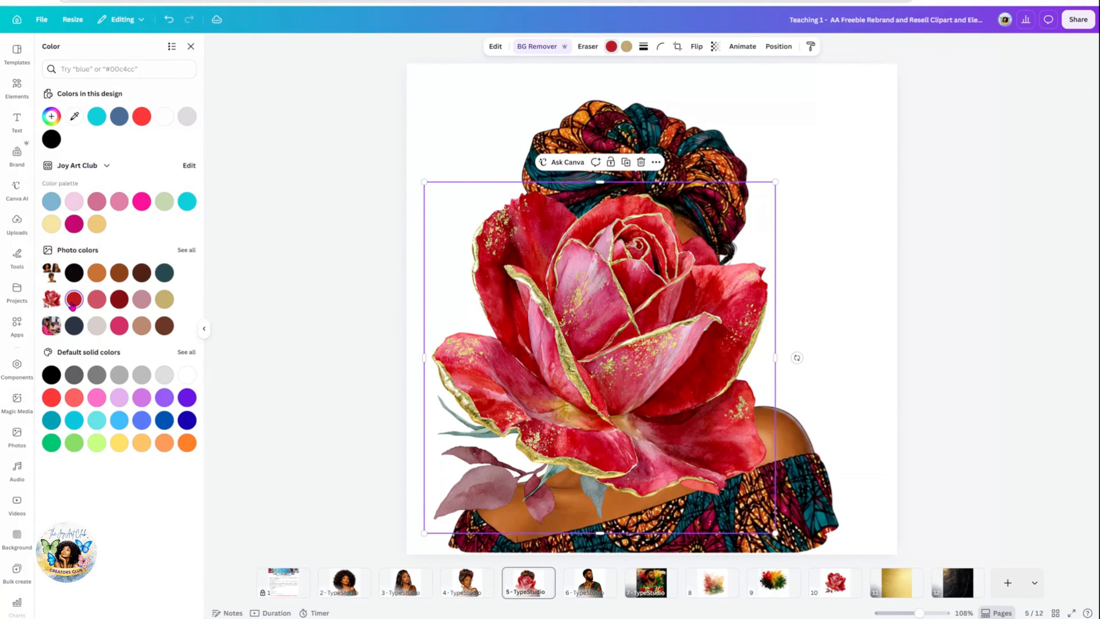
Move the rose toward the page's upper left corner and enlarge it until it nearly fills the page.
{"action": "left_click_drag", "start_coordinate": [570, 359], "coordinate": [550, 262]}
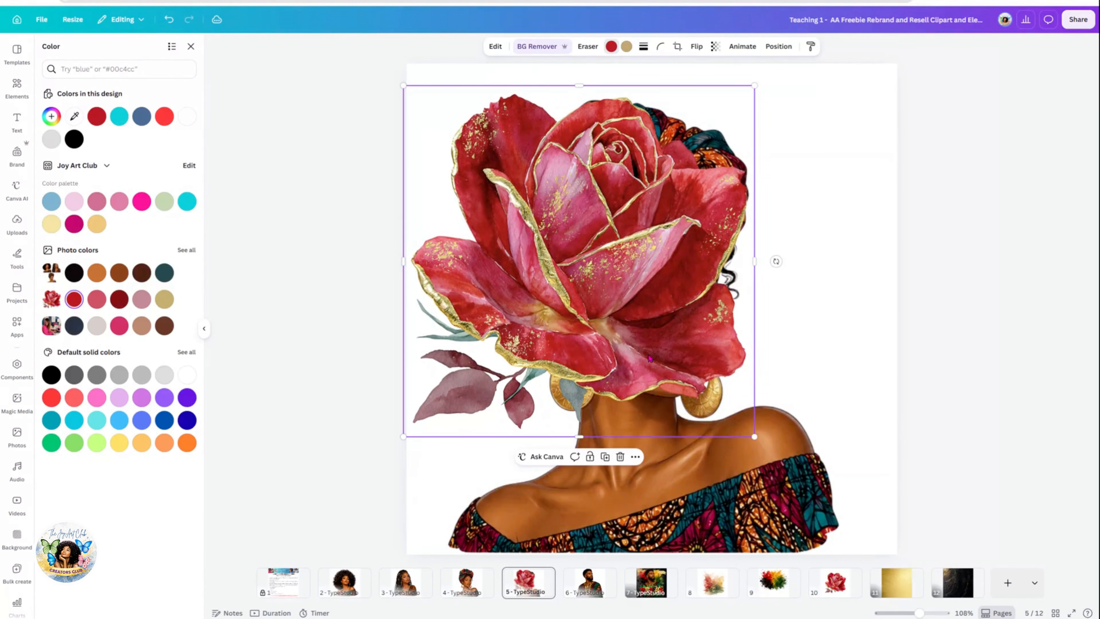
{"action": "left_click_drag", "start_coordinate": [753, 436], "coordinate": [882, 548]}
{"action": "left_click_drag", "start_coordinate": [667, 336], "coordinate": [668, 325]}
{"action": "left_click_drag", "start_coordinate": [665, 317], "coordinate": [666, 326]}
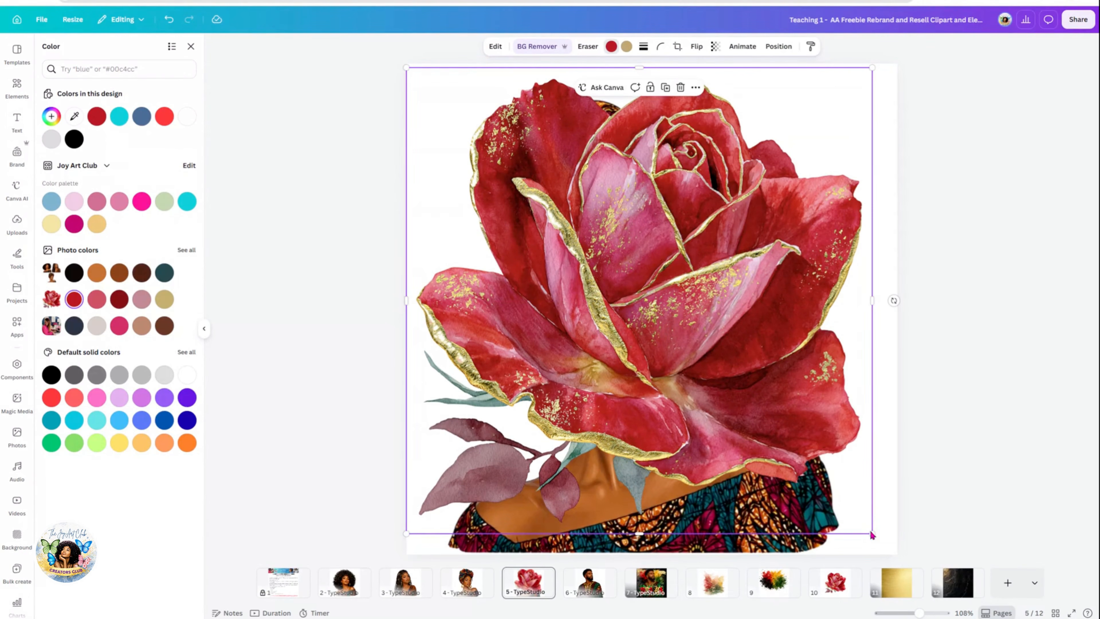
{"action": "left_click_drag", "start_coordinate": [878, 540], "coordinate": [889, 551]}
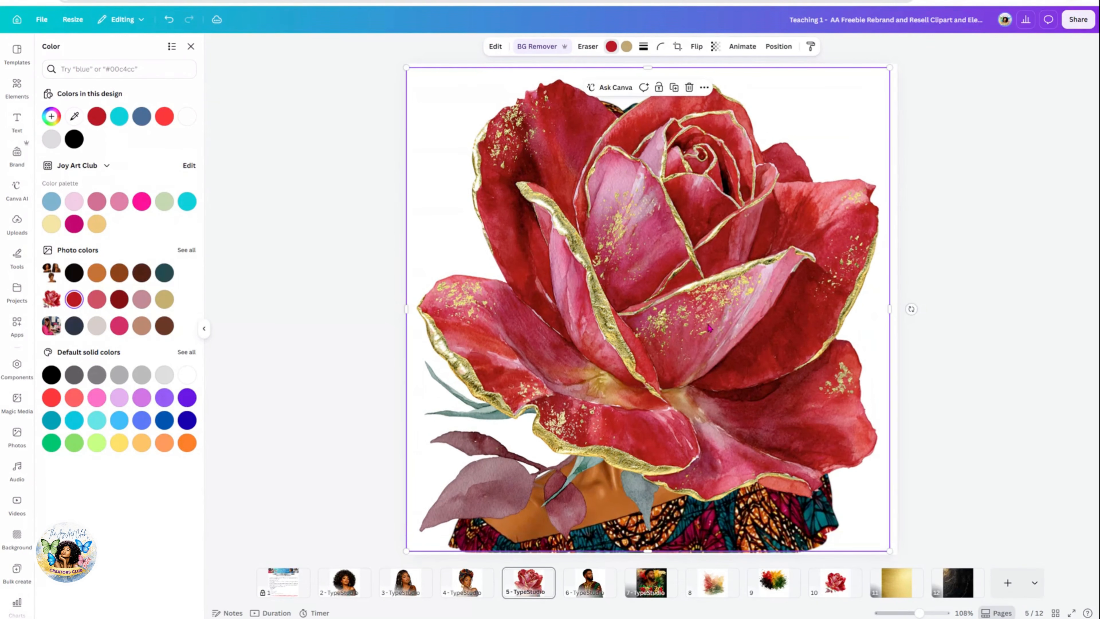
Send the enlarged rose to the back so it sits behind the woman.
{"action": "right_click", "coordinate": [708, 328]}
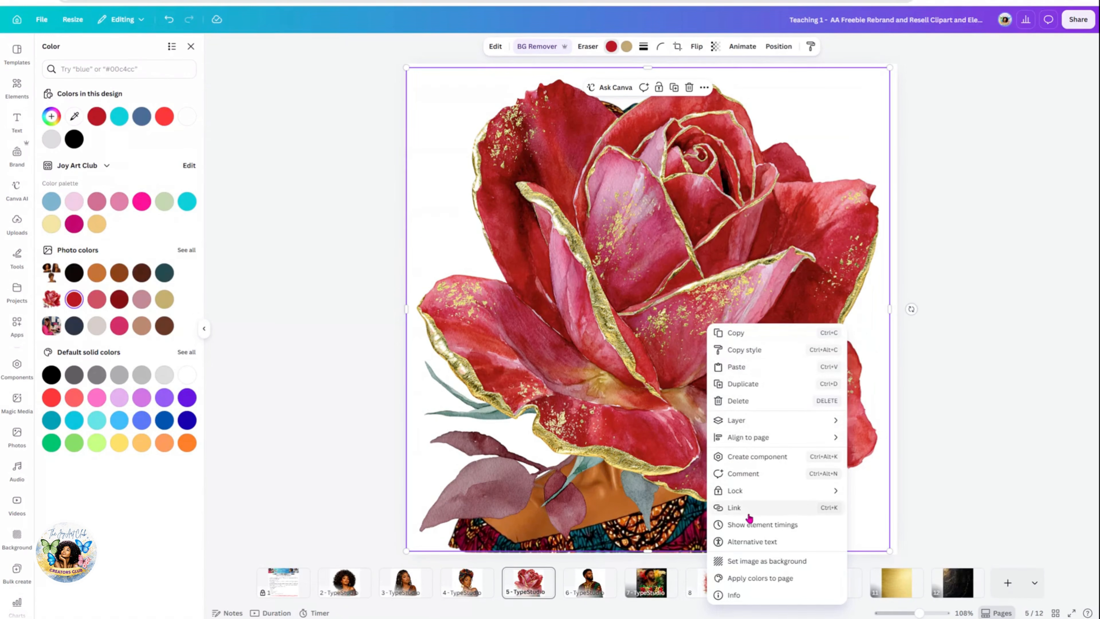
{"action": "mouse_move", "coordinate": [754, 420]}
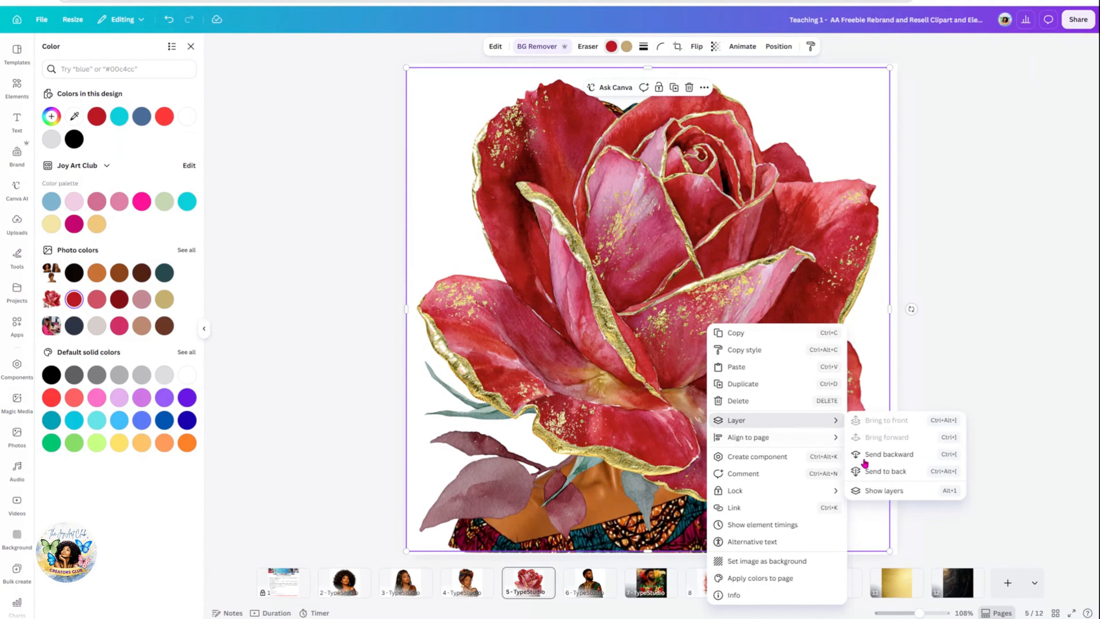
{"action": "left_click", "coordinate": [879, 475]}
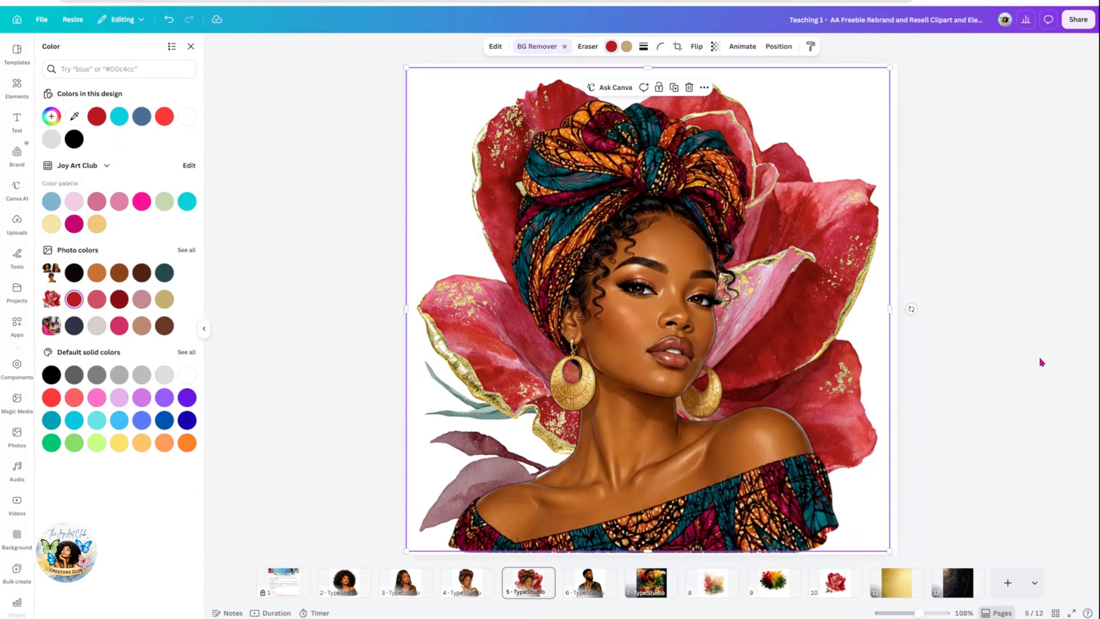
{"action": "left_click", "coordinate": [465, 278]}
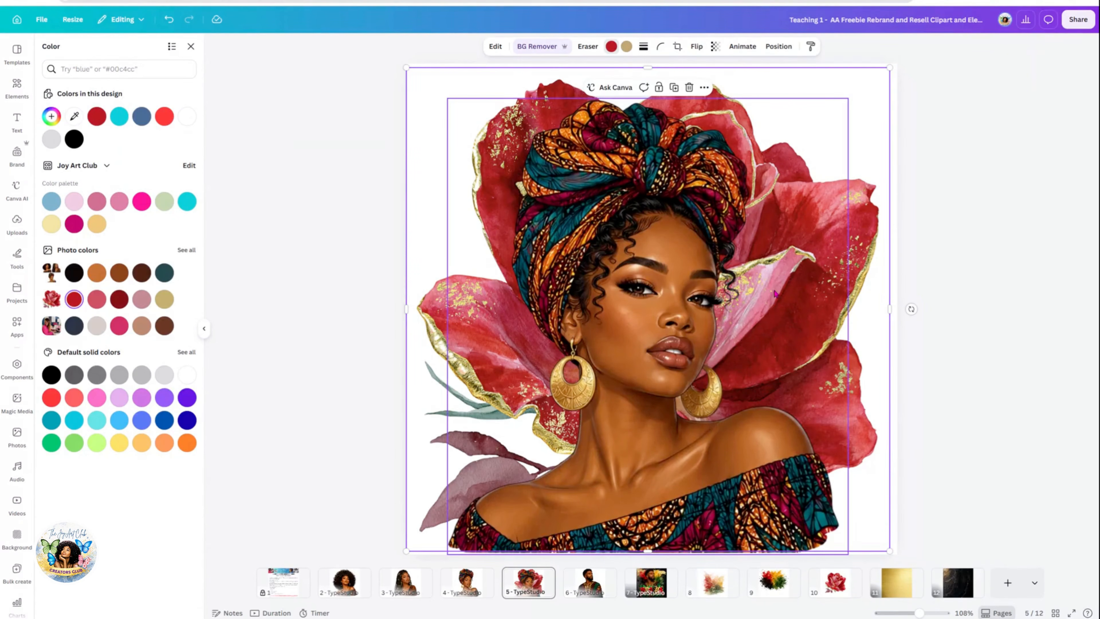
Shift the head-wrapped woman slightly to the right in front of the rose, keeping her image selected.
{"action": "mouse_move", "coordinate": [658, 284]}
{"action": "left_mouse_down"}
{"action": "mouse_move", "coordinate": [645, 281]}
{"action": "mouse_move", "coordinate": [675, 282]}
{"action": "left_mouse_up"}
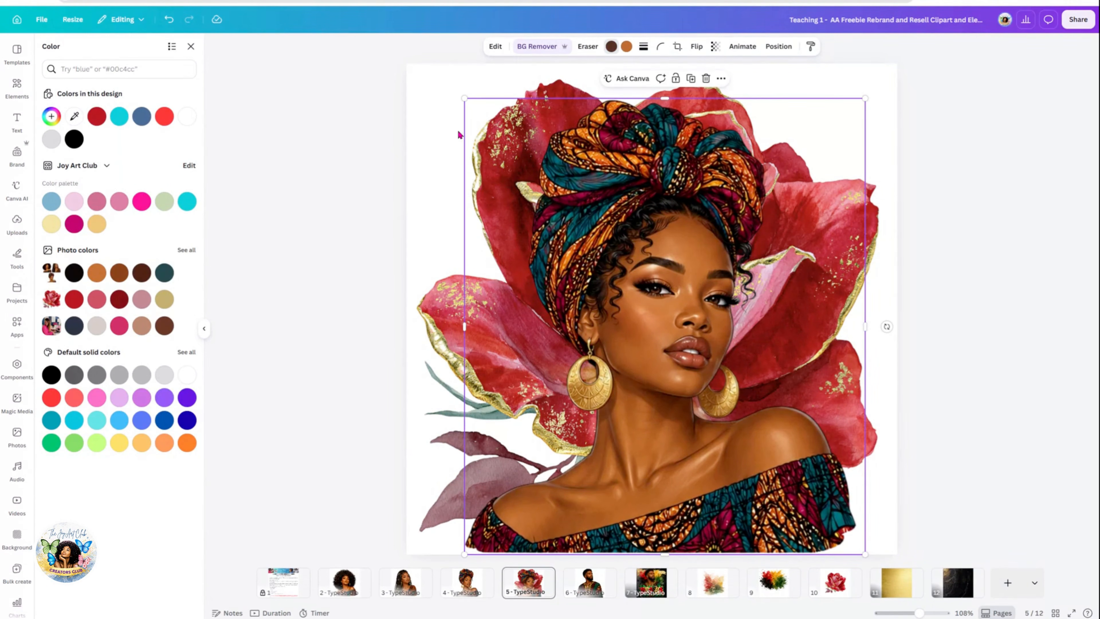
{"action": "left_click", "coordinate": [551, 90]}
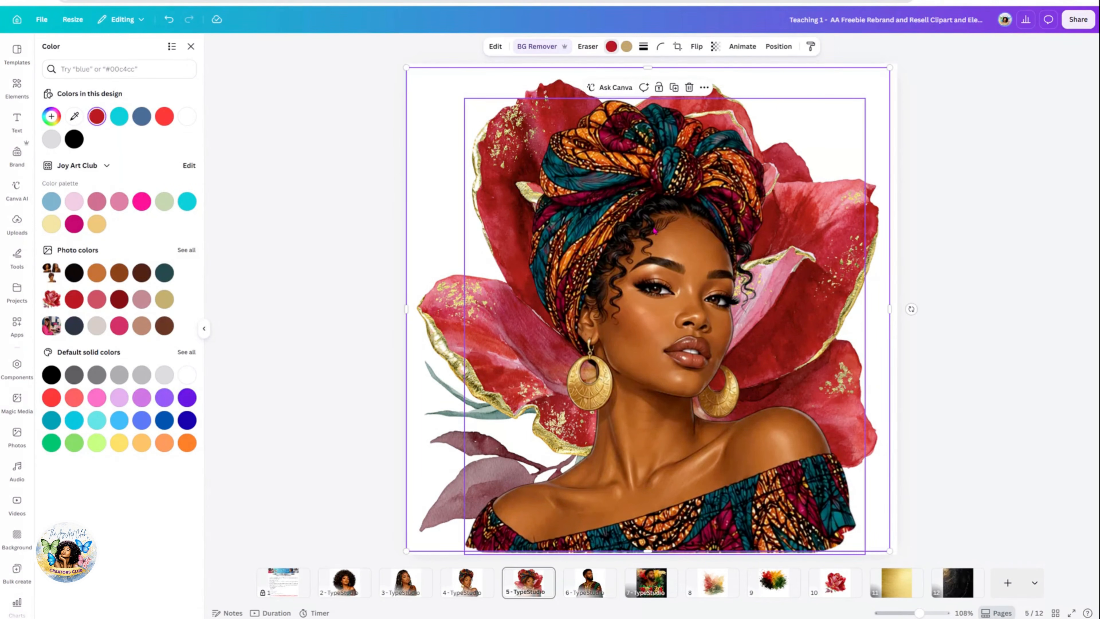
{"action": "left_click", "coordinate": [654, 235]}
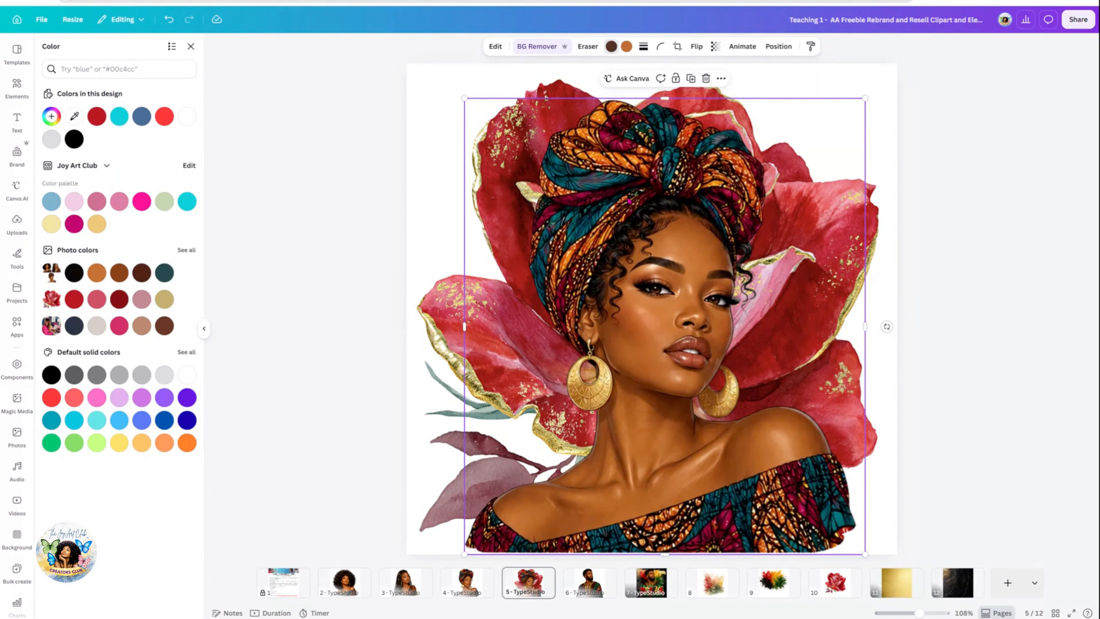
Apply an Outline shadow to the woman and extend her image's top edge slightly upward.
{"action": "left_click", "coordinate": [498, 47]}
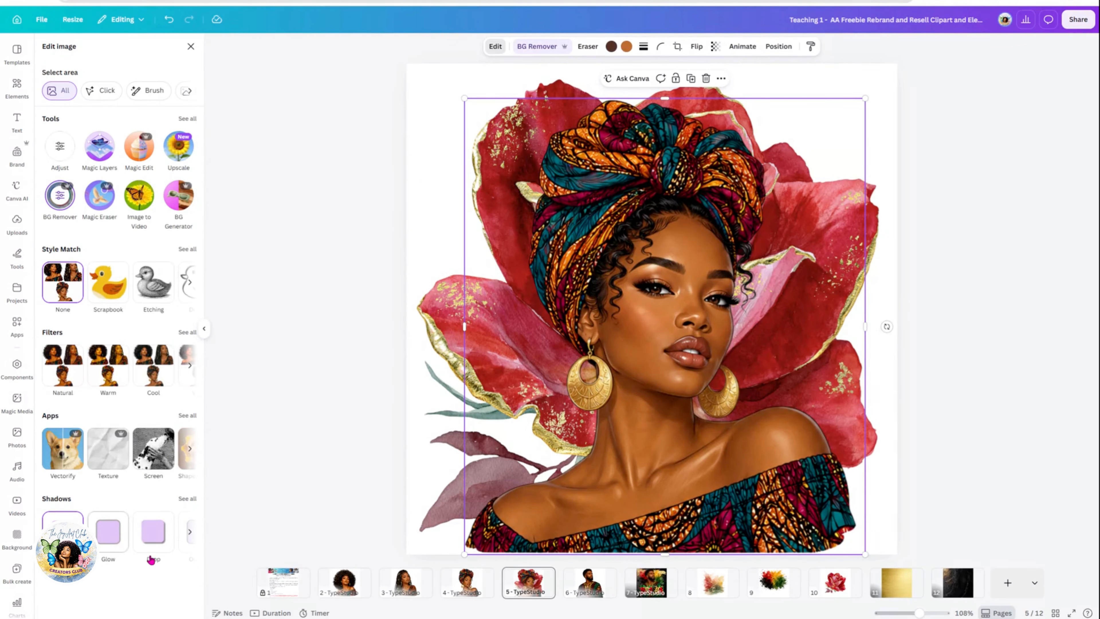
{"action": "left_click", "coordinate": [189, 498]}
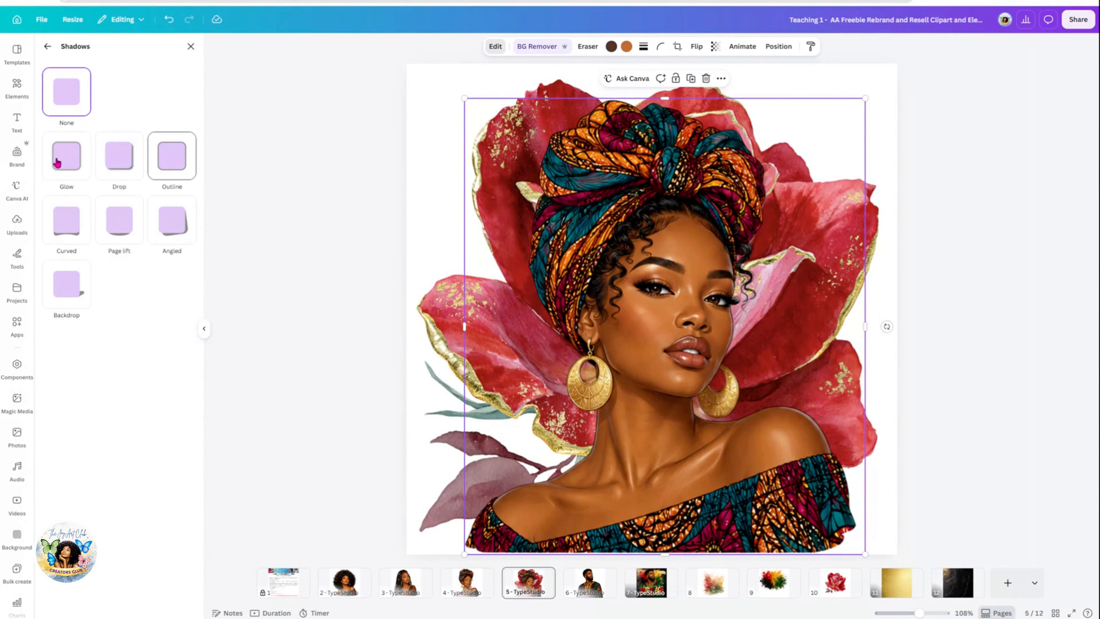
{"action": "left_click", "coordinate": [175, 167]}
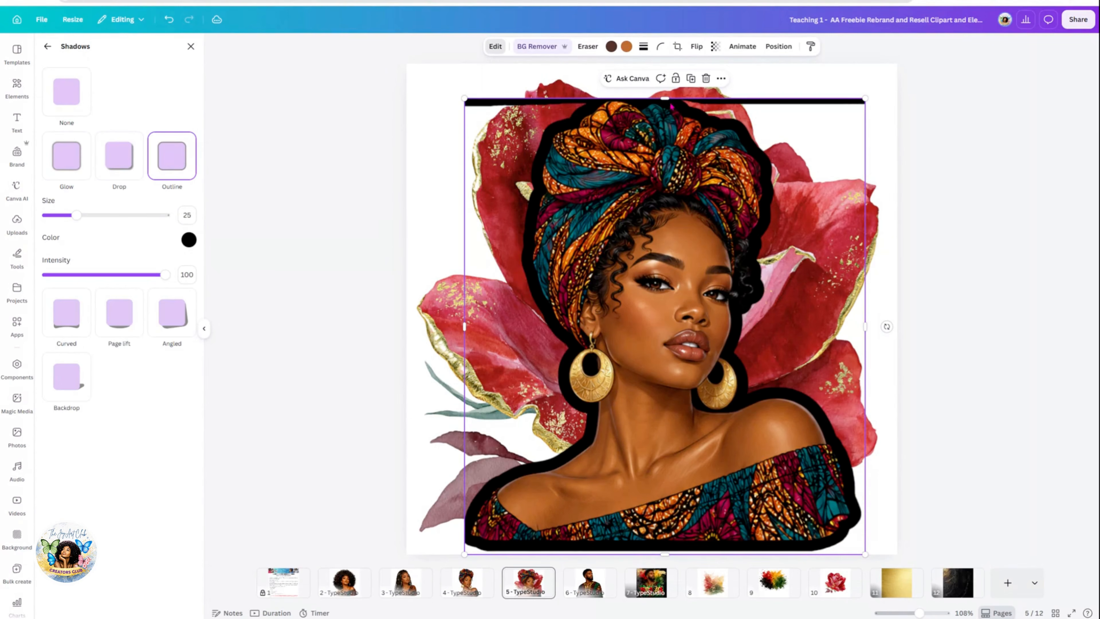
{"action": "left_click_drag", "start_coordinate": [668, 102], "coordinate": [666, 96]}
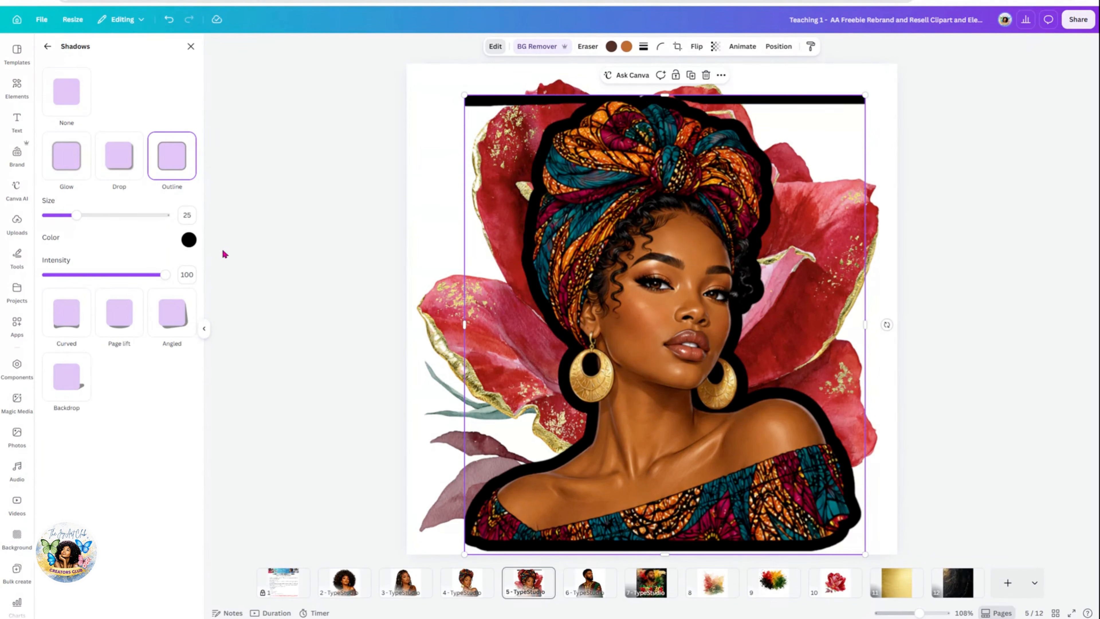
Set the woman's outline to size 3 with an intensity of 54 and deselect her.
{"action": "left_click_drag", "start_coordinate": [80, 218], "coordinate": [49, 216]}
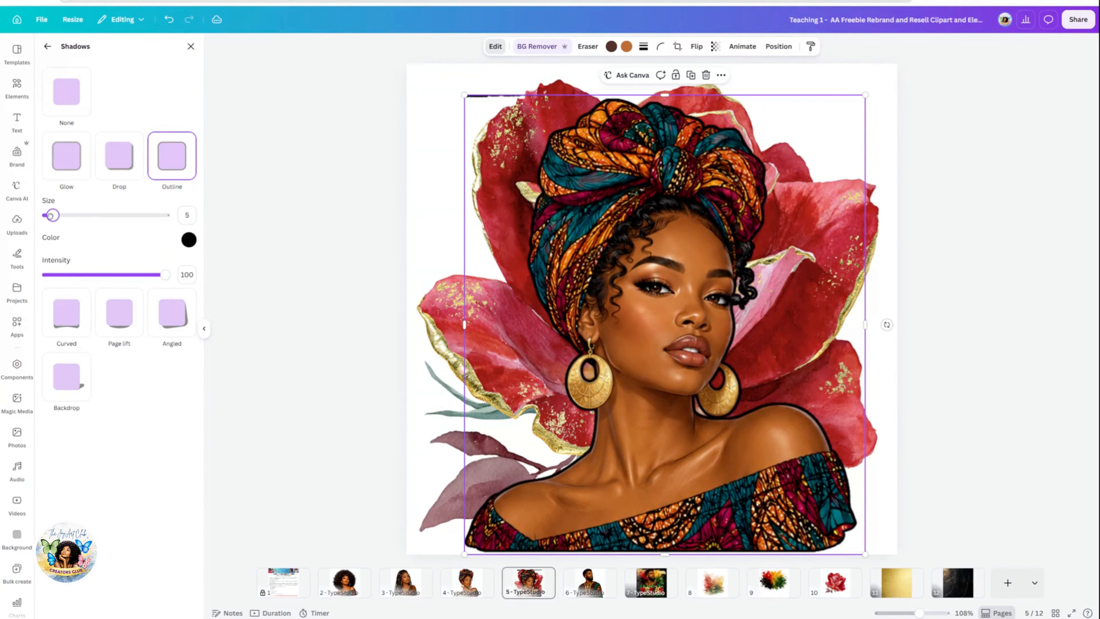
{"action": "left_click_drag", "start_coordinate": [49, 215], "coordinate": [89, 216]}
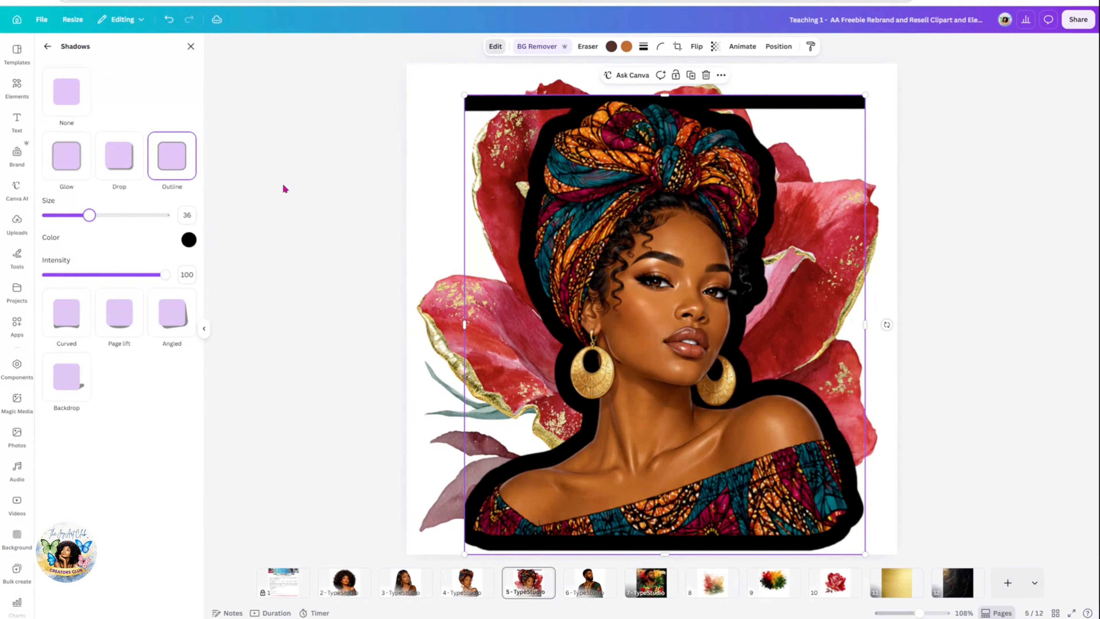
{"action": "left_click_drag", "start_coordinate": [89, 215], "coordinate": [51, 216]}
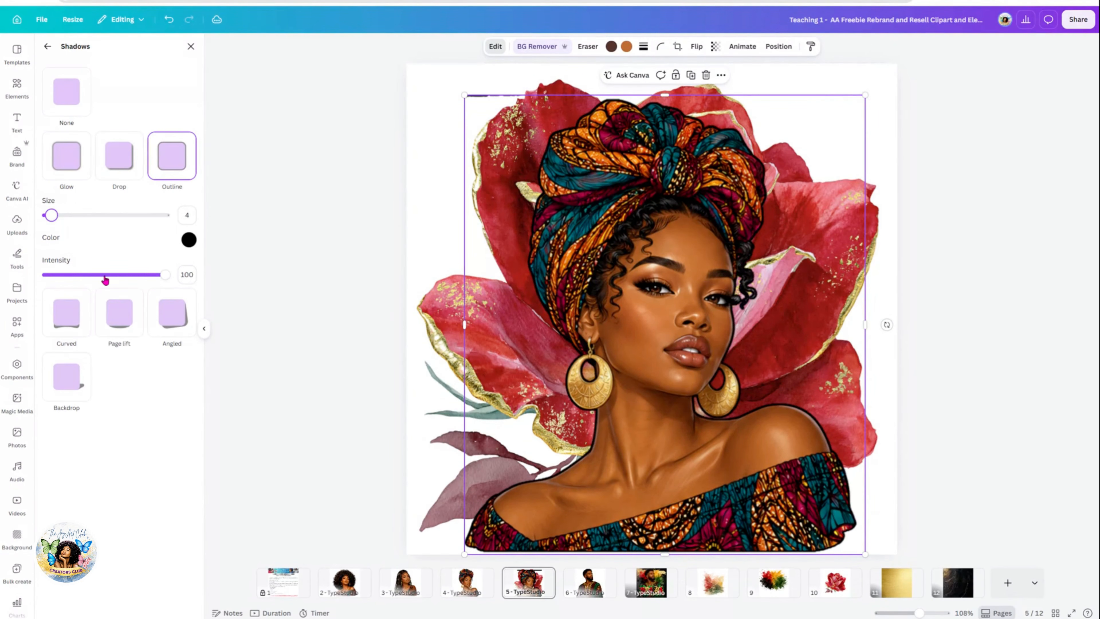
{"action": "left_click_drag", "start_coordinate": [165, 274], "coordinate": [111, 277]}
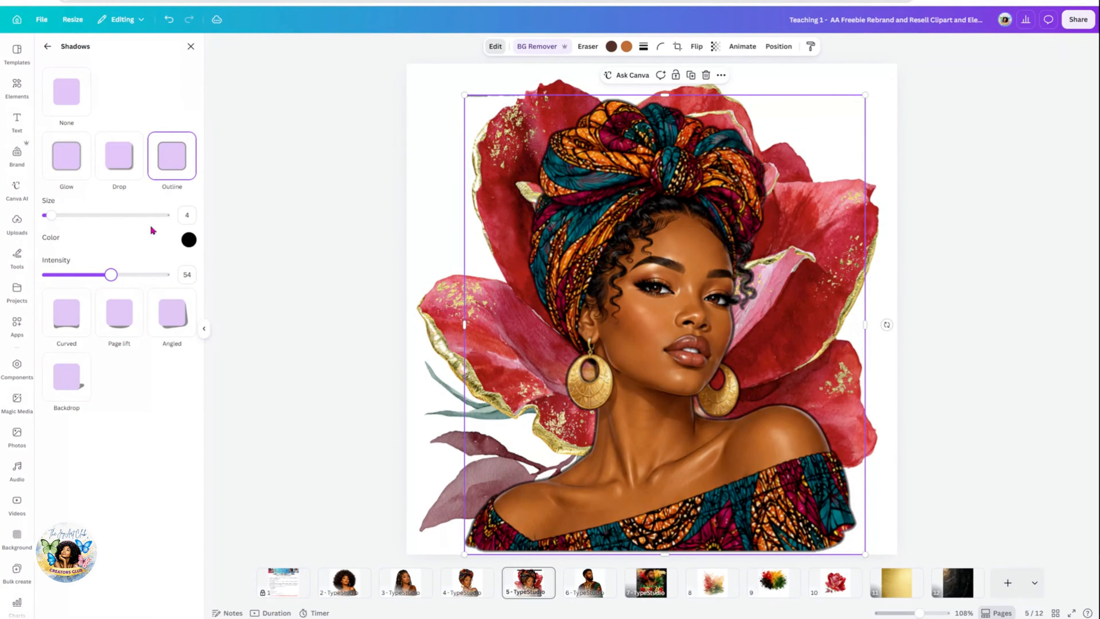
{"action": "left_click", "coordinate": [49, 216]}
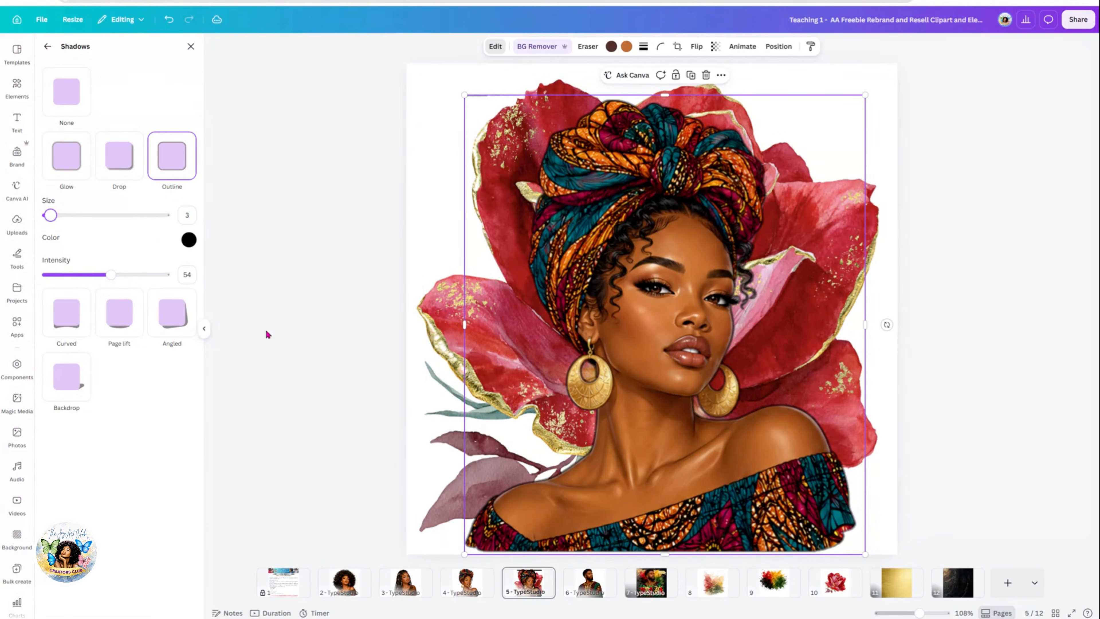
{"action": "left_click", "coordinate": [338, 293]}
{"action": "left_click", "coordinate": [332, 272]}
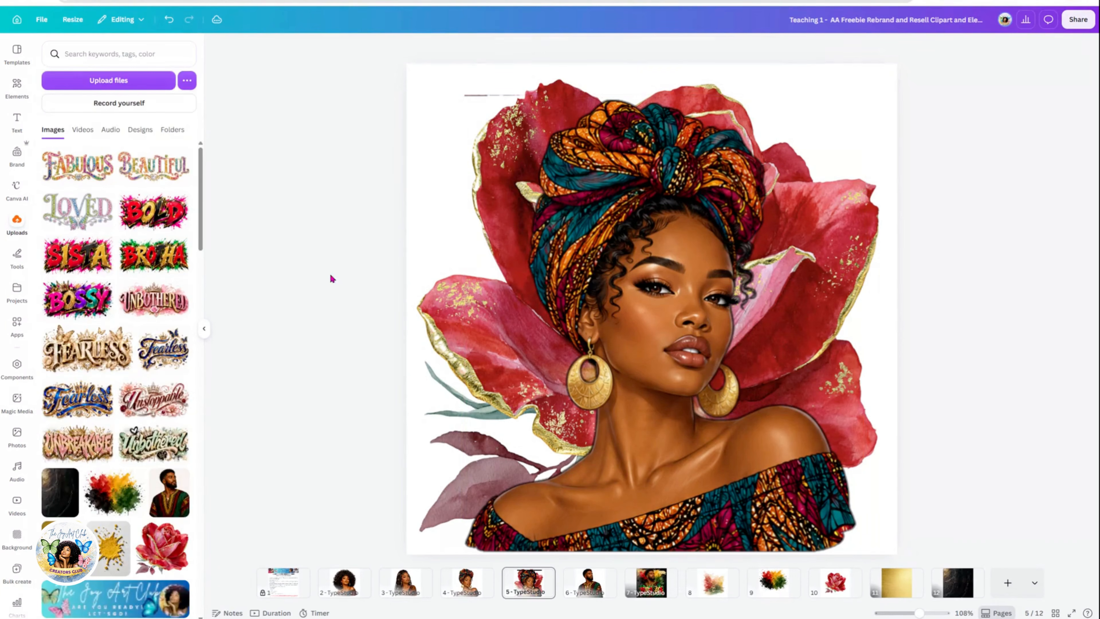
Erase the two other women from the upper part of the head-wrapped woman's image with Magic Eraser, using brush size 40.
{"action": "left_click", "coordinate": [634, 249]}
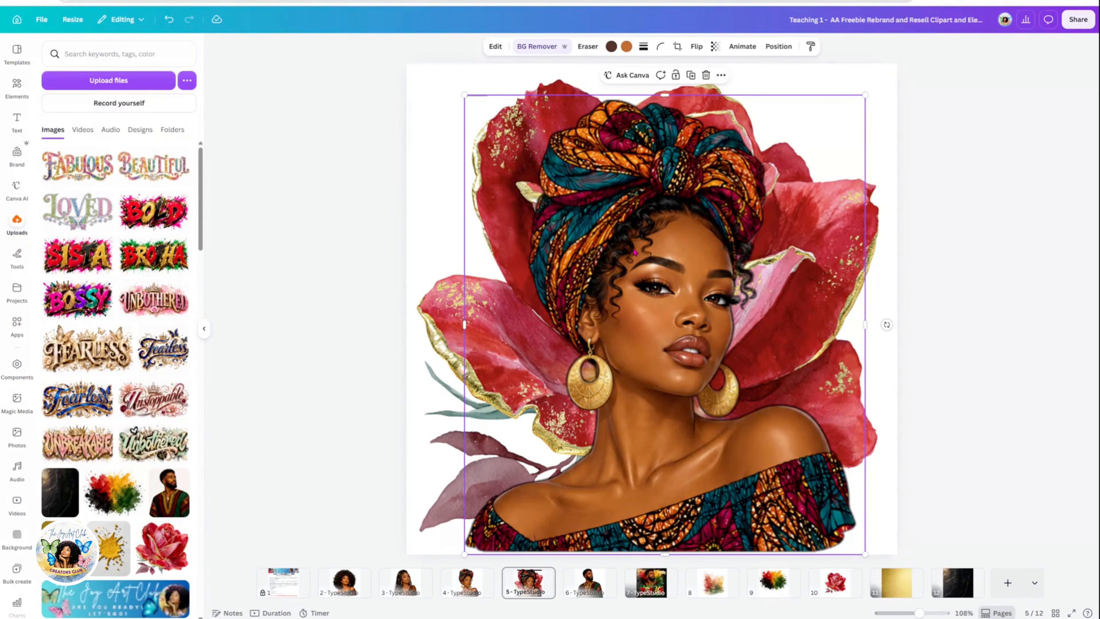
{"action": "left_click", "coordinate": [587, 48]}
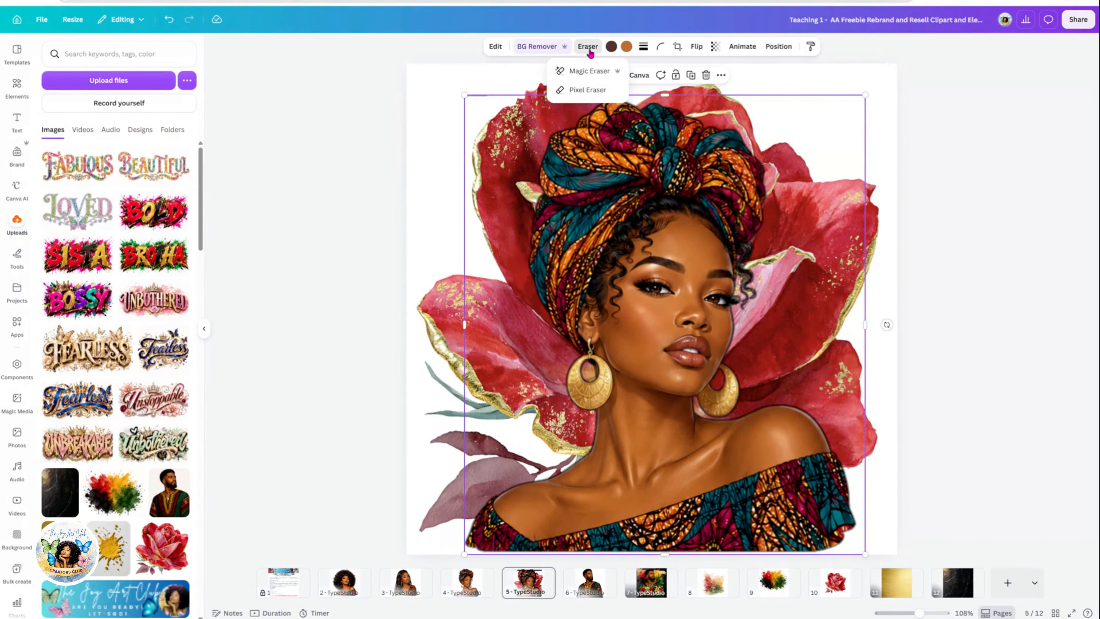
{"action": "left_click", "coordinate": [577, 76]}
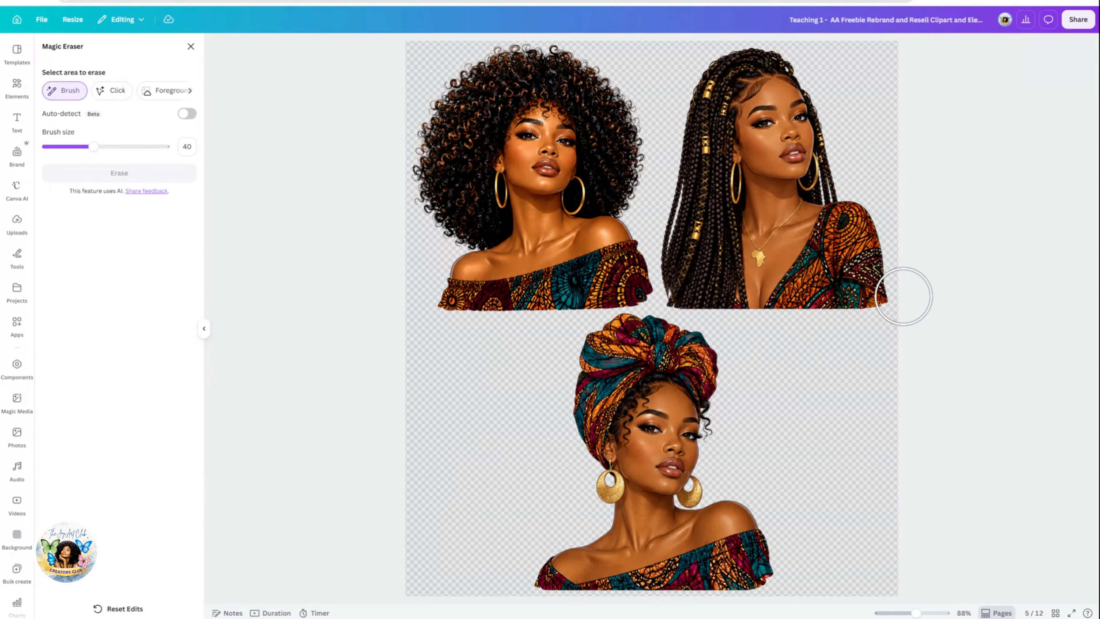
{"action": "mouse_move", "coordinate": [897, 296]}
{"action": "left_mouse_down"}
{"action": "mouse_move", "coordinate": [658, 277]}
{"action": "mouse_move", "coordinate": [441, 283]}
{"action": "mouse_move", "coordinate": [447, 268]}
{"action": "mouse_move", "coordinate": [524, 261]}
{"action": "mouse_move", "coordinate": [873, 260]}
{"action": "left_mouse_up"}
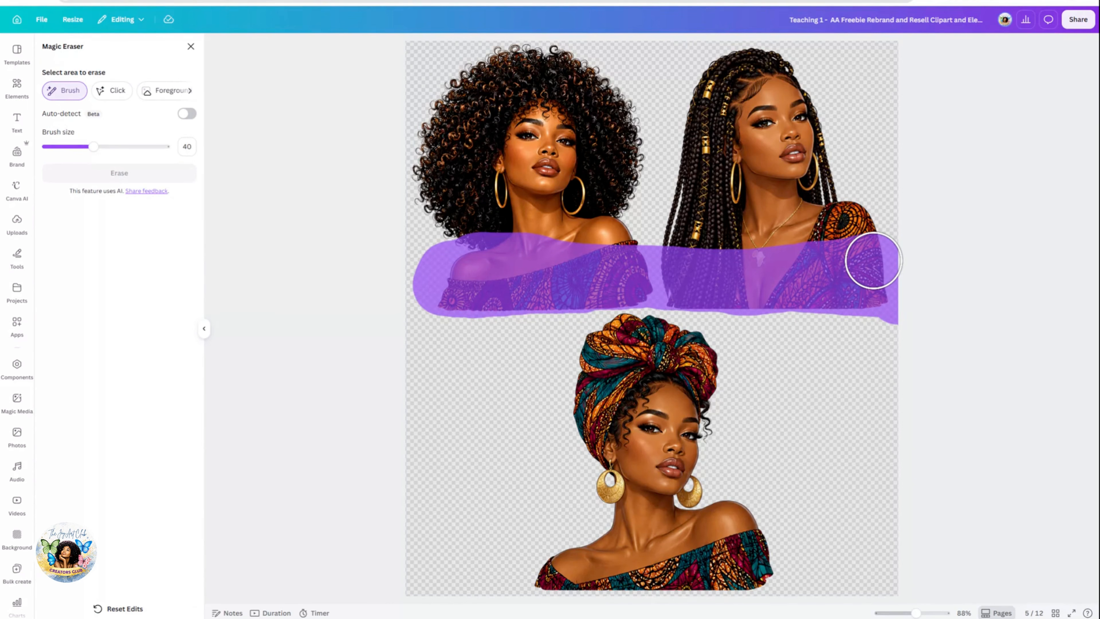
{"action": "mouse_move", "coordinate": [872, 260]}
{"action": "left_mouse_down"}
{"action": "mouse_move", "coordinate": [461, 81]}
{"action": "mouse_move", "coordinate": [549, 74]}
{"action": "mouse_move", "coordinate": [815, 97]}
{"action": "mouse_move", "coordinate": [751, 59]}
{"action": "mouse_move", "coordinate": [441, 106]}
{"action": "mouse_move", "coordinate": [819, 135]}
{"action": "mouse_move", "coordinate": [876, 217]}
{"action": "mouse_move", "coordinate": [390, 154]}
{"action": "mouse_move", "coordinate": [822, 163]}
{"action": "mouse_move", "coordinate": [479, 91]}
{"action": "left_mouse_up"}
{"action": "left_click", "coordinate": [122, 176]}
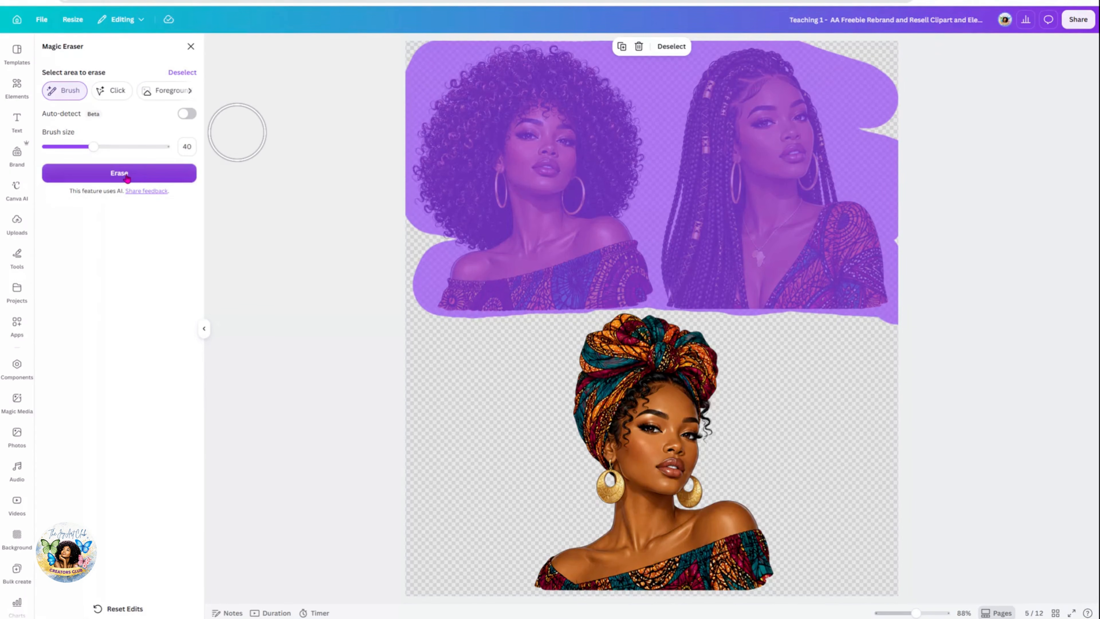
{"action": "left_click", "coordinate": [122, 176]}
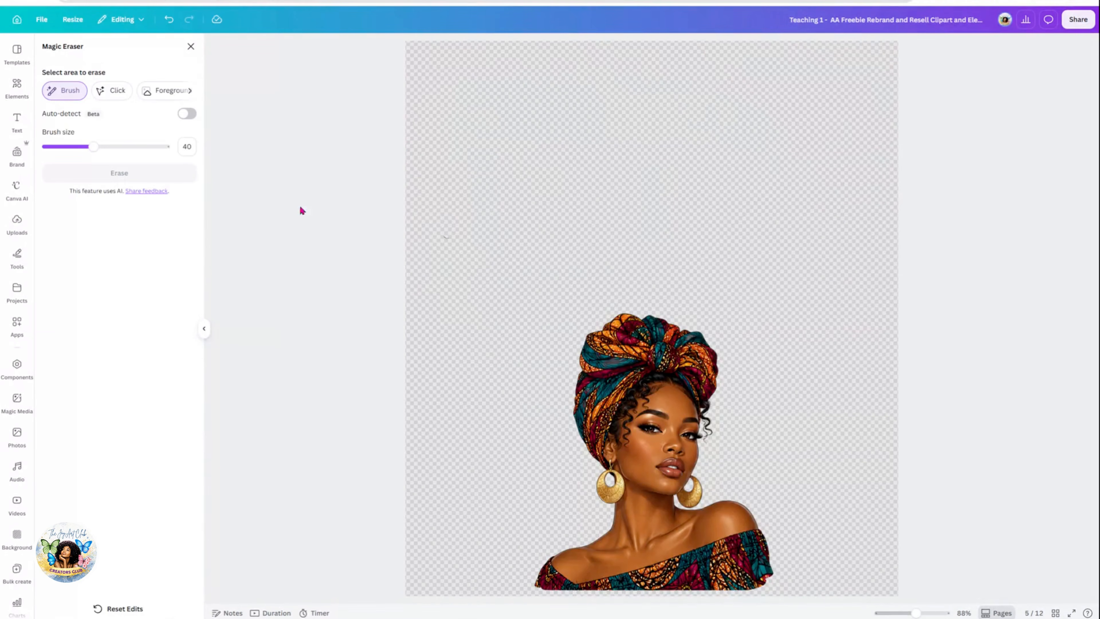
{"action": "left_click", "coordinate": [191, 49]}
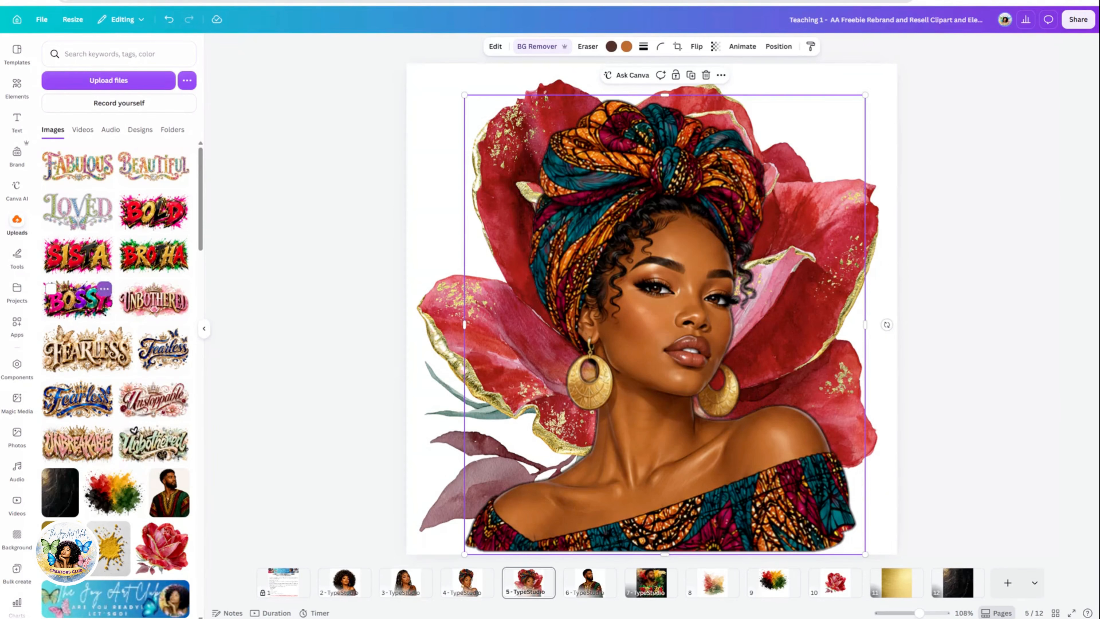
Try the SISTA lettering across the woman's chest, with its background removed and scaled down, and delete it.
{"action": "left_click", "coordinate": [78, 255]}
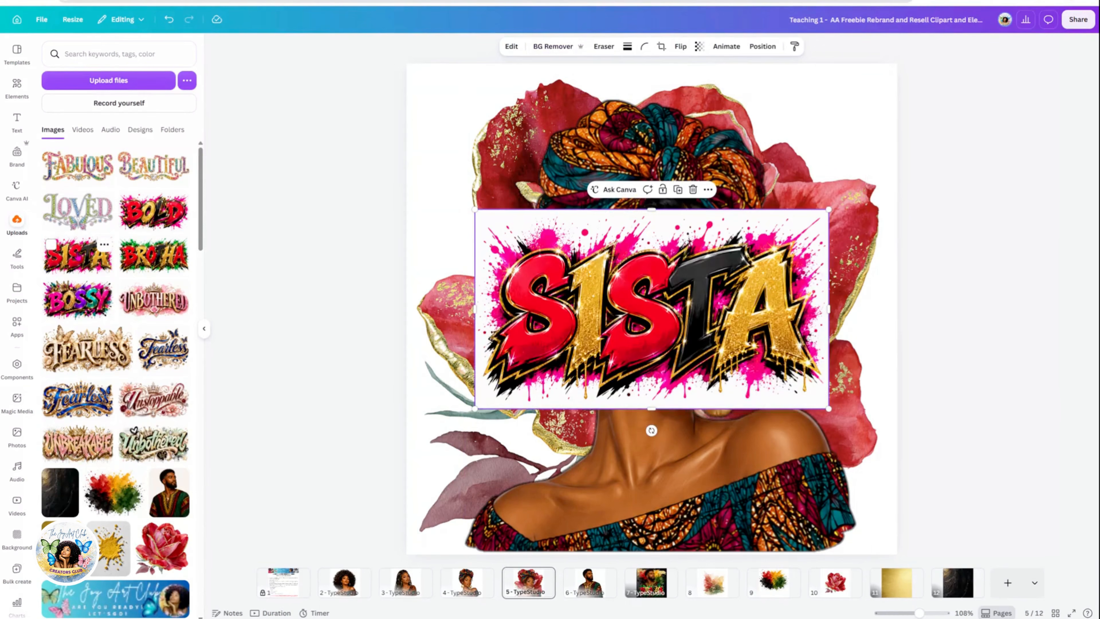
{"action": "left_click_drag", "start_coordinate": [738, 339], "coordinate": [745, 425]}
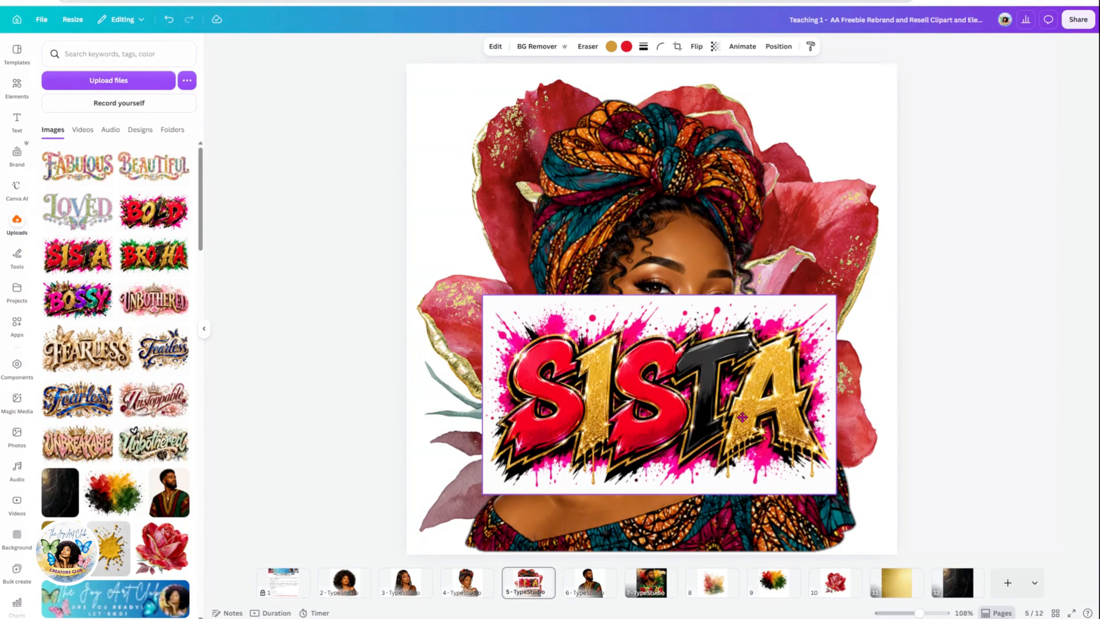
{"action": "left_click", "coordinate": [540, 48]}
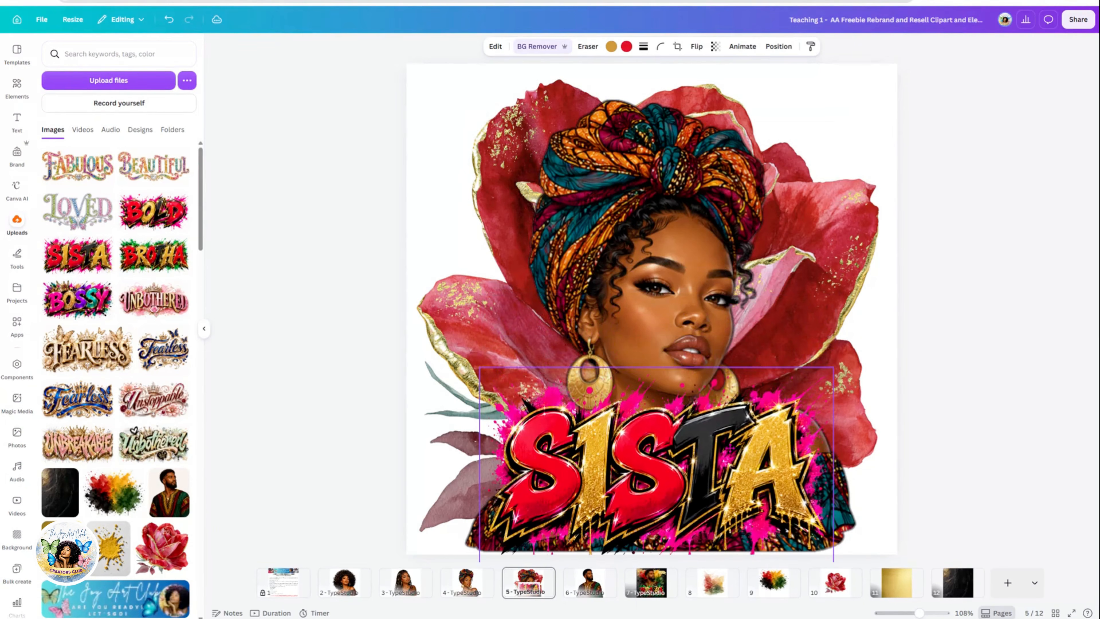
{"action": "left_click_drag", "start_coordinate": [832, 368], "coordinate": [770, 419]}
{"action": "left_click_drag", "start_coordinate": [656, 495], "coordinate": [694, 492]}
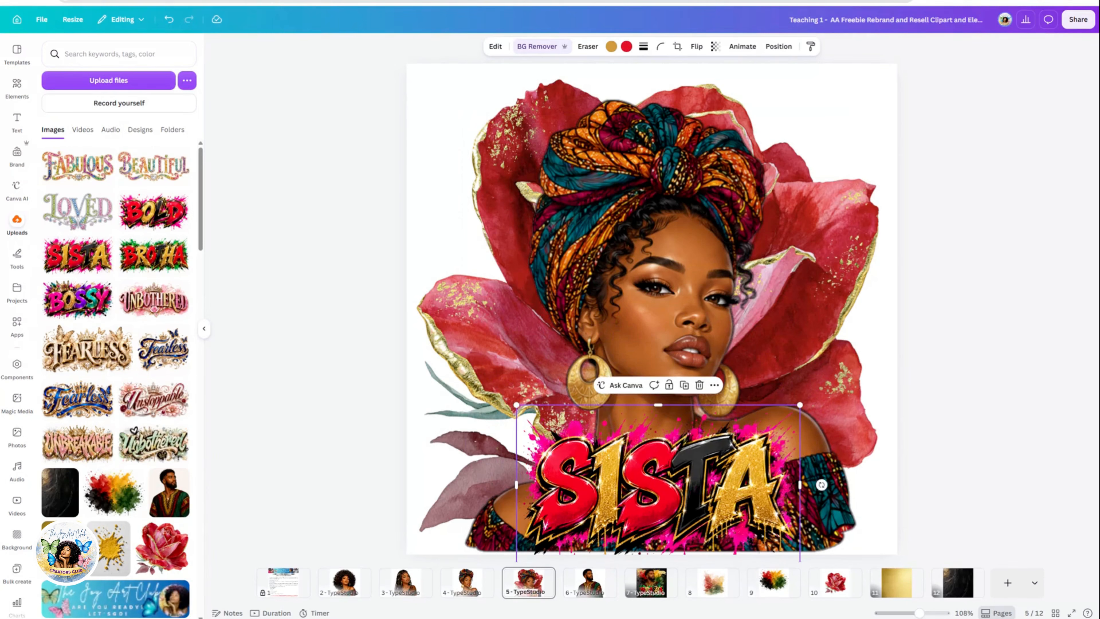
{"action": "left_click", "coordinate": [699, 384]}
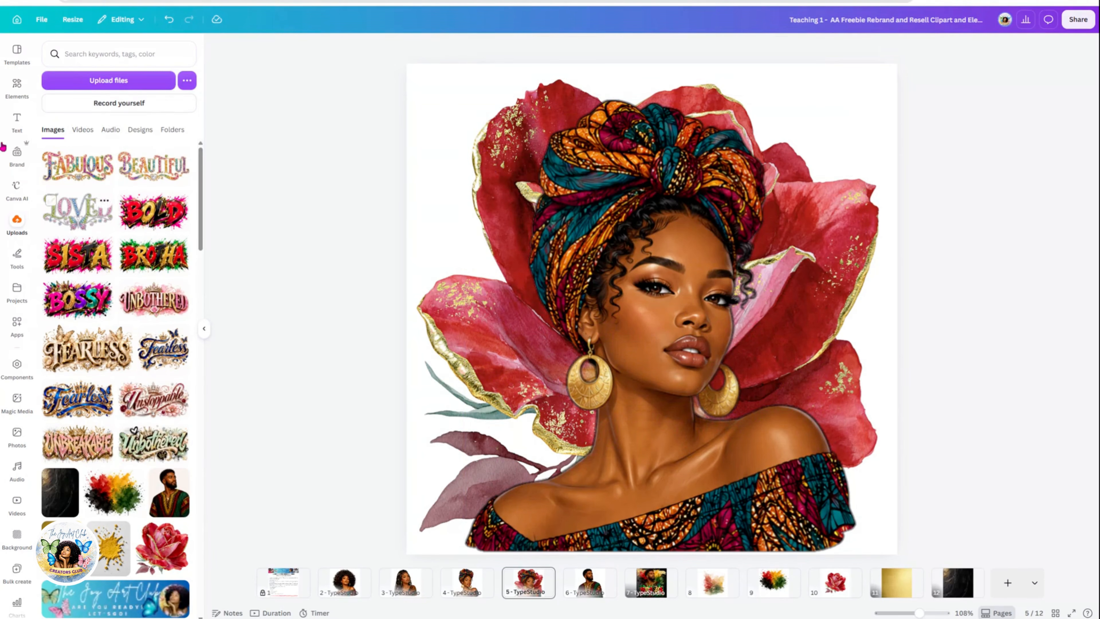
Try a gold glitter stroke from the gold slash graphics, rotated to lie horizontally across the woman's lower chest and scaled down.
{"action": "left_click", "coordinate": [18, 87]}
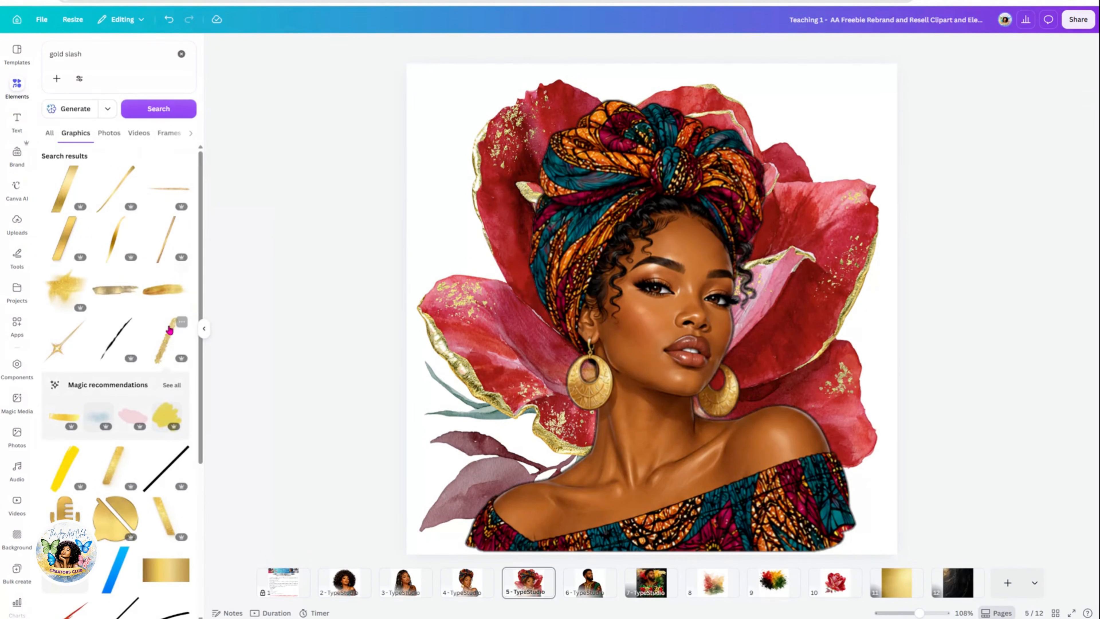
{"action": "left_click", "coordinate": [166, 347]}
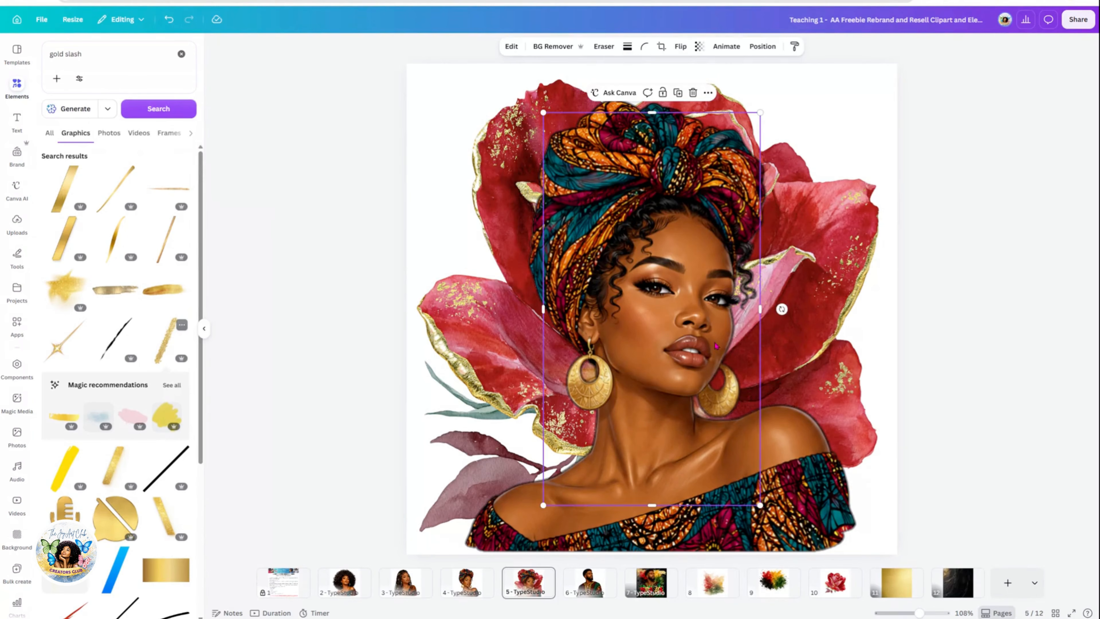
{"action": "left_click_drag", "start_coordinate": [781, 308], "coordinate": [703, 404]}
{"action": "left_click_drag", "start_coordinate": [748, 339], "coordinate": [695, 521]}
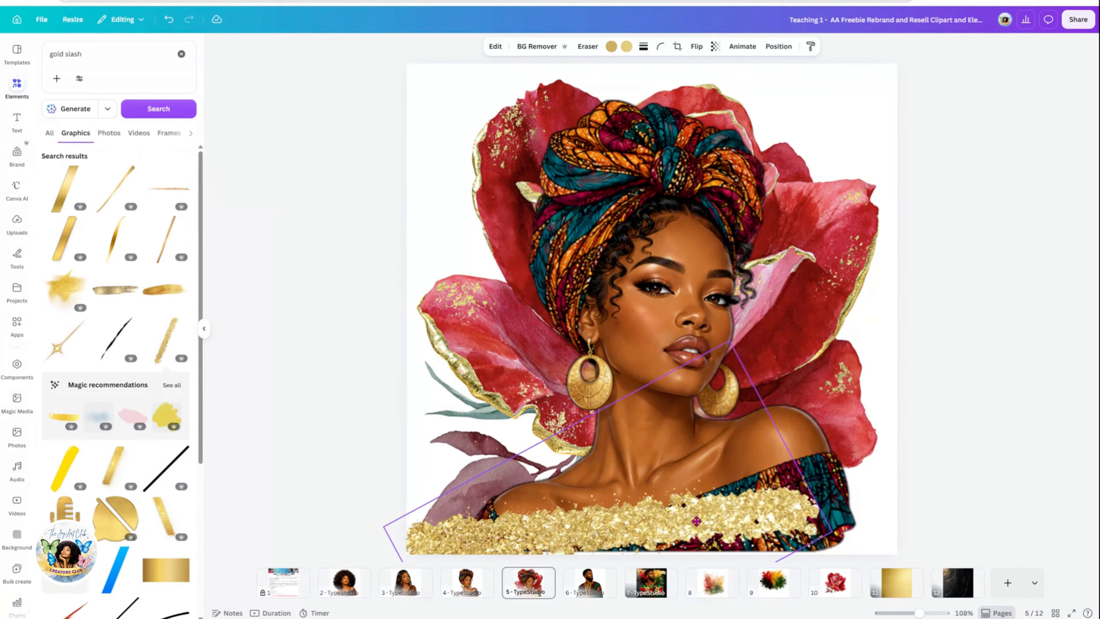
{"action": "left_click_drag", "start_coordinate": [731, 340], "coordinate": [633, 465]}
Try the gold glitter stroke enlarged across the woman's head wrap and delete it.
{"action": "left_click_drag", "start_coordinate": [607, 527], "coordinate": [619, 93]}
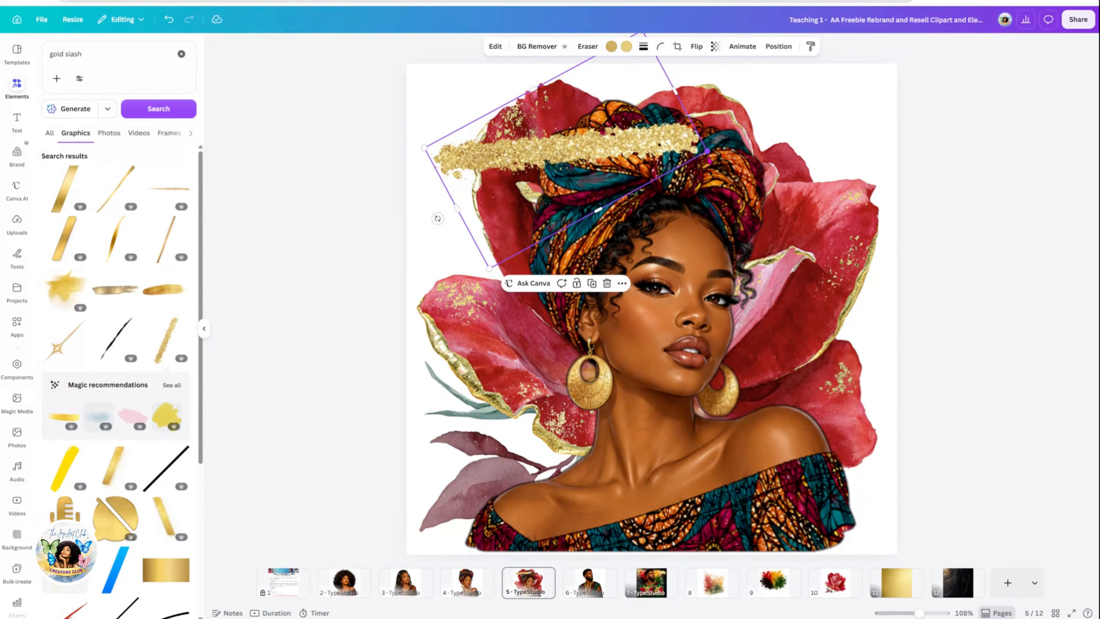
{"action": "left_click_drag", "start_coordinate": [712, 157], "coordinate": [878, 153]}
{"action": "right_click", "coordinate": [706, 140]}
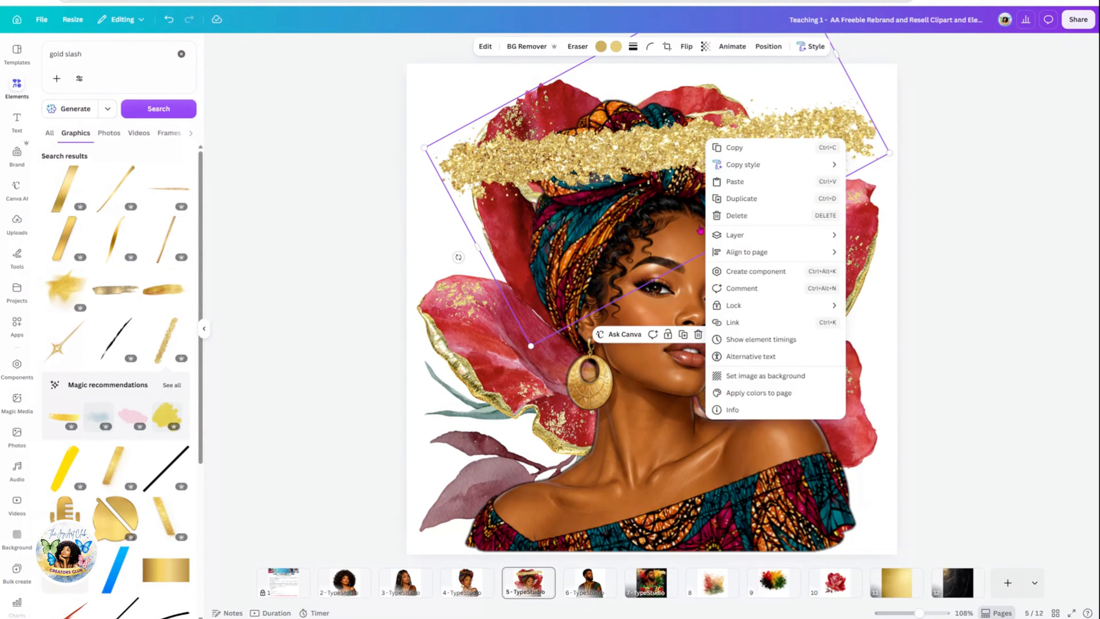
{"action": "left_click", "coordinate": [697, 337]}
{"action": "left_click", "coordinate": [697, 335]}
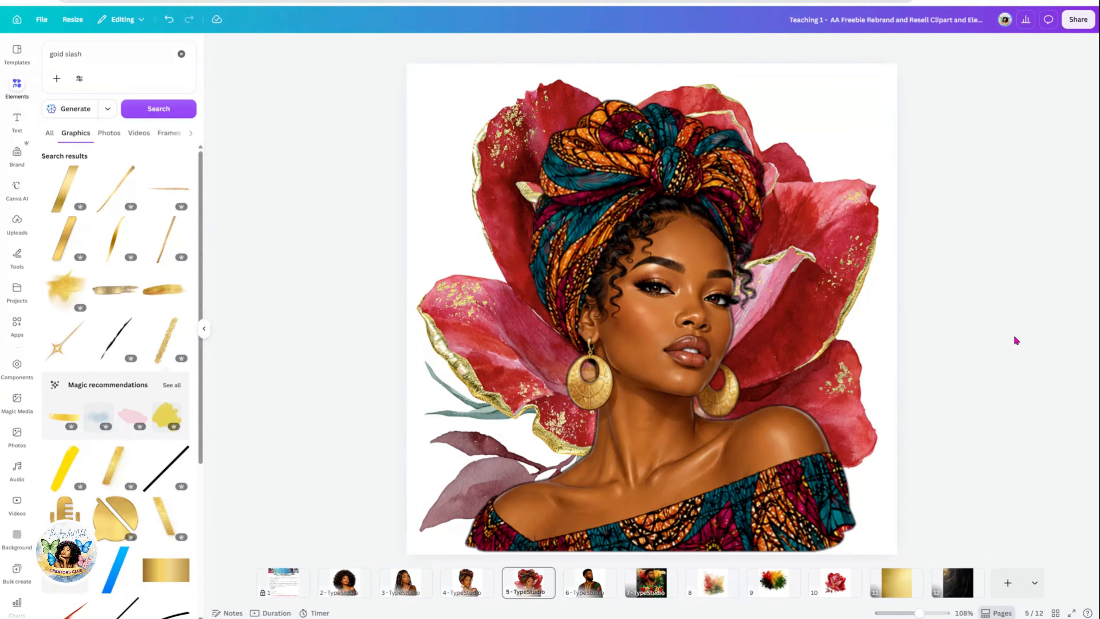
Add a text box reading "Soul Satisfied" over the woman.
{"action": "left_click", "coordinate": [684, 488]}
{"action": "key", "text": "t"}
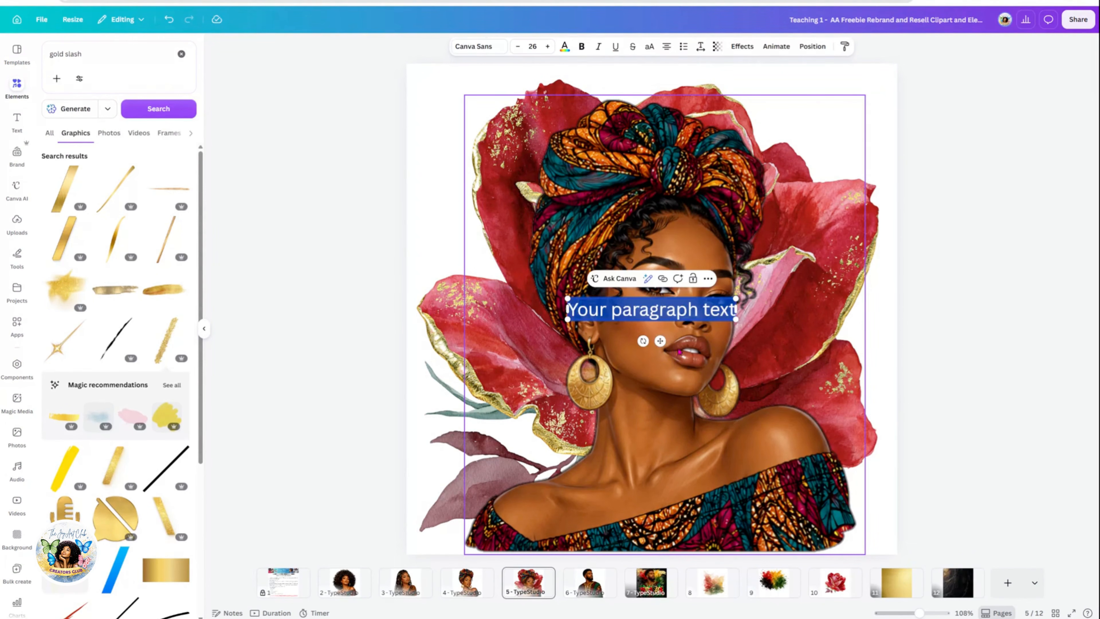
{"action": "triple_click", "coordinate": [673, 314]}
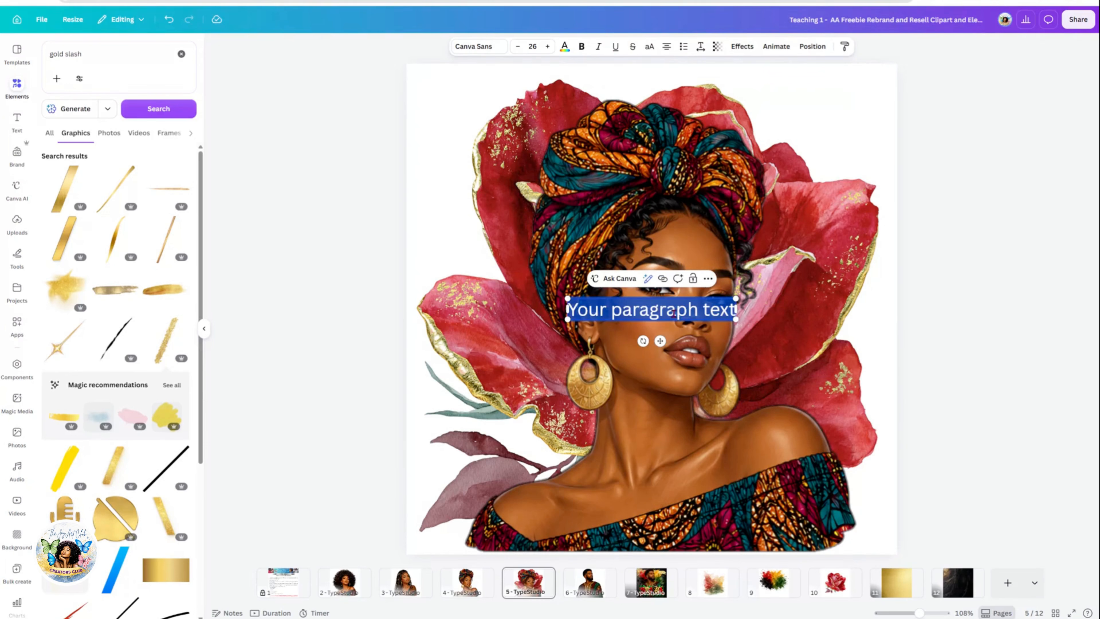
{"action": "type", "text": "So"}
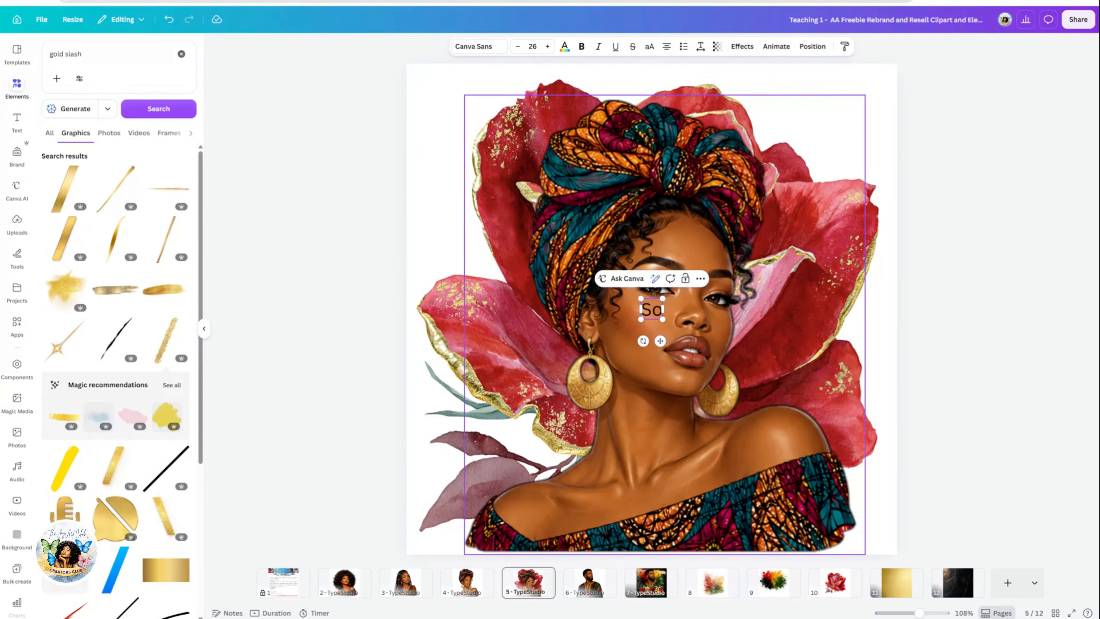
{"action": "type", "text": "ul Satisfied"}
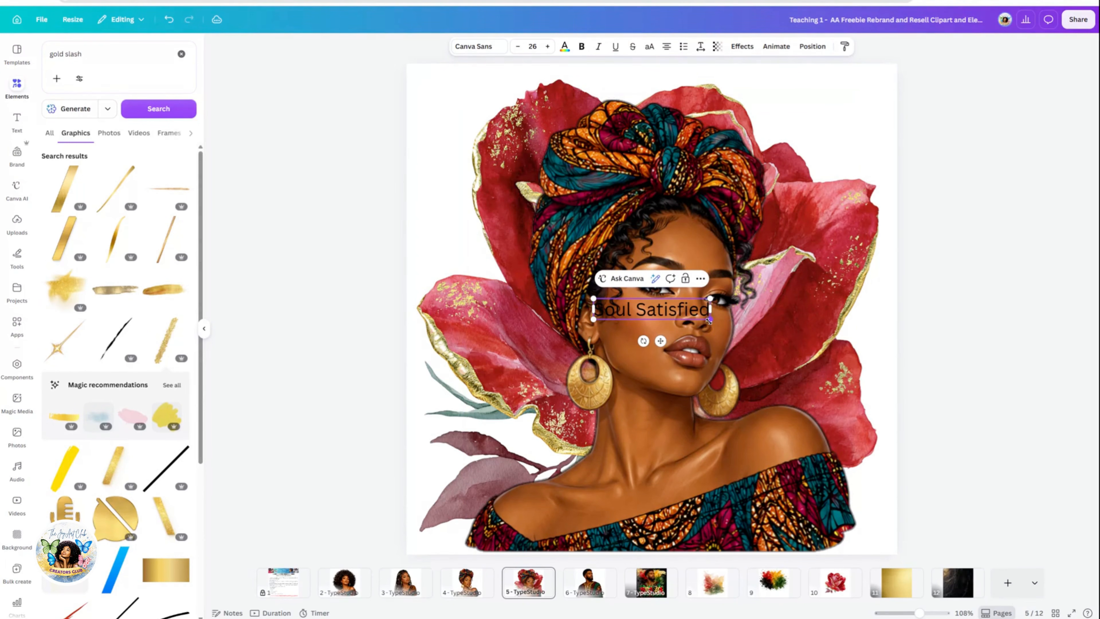
Set the "Soul Satisfied" text in the Vintage Morning Regular font and scale it to a font size of about 69.4.
{"action": "left_click_drag", "start_coordinate": [709, 320], "coordinate": [851, 345]}
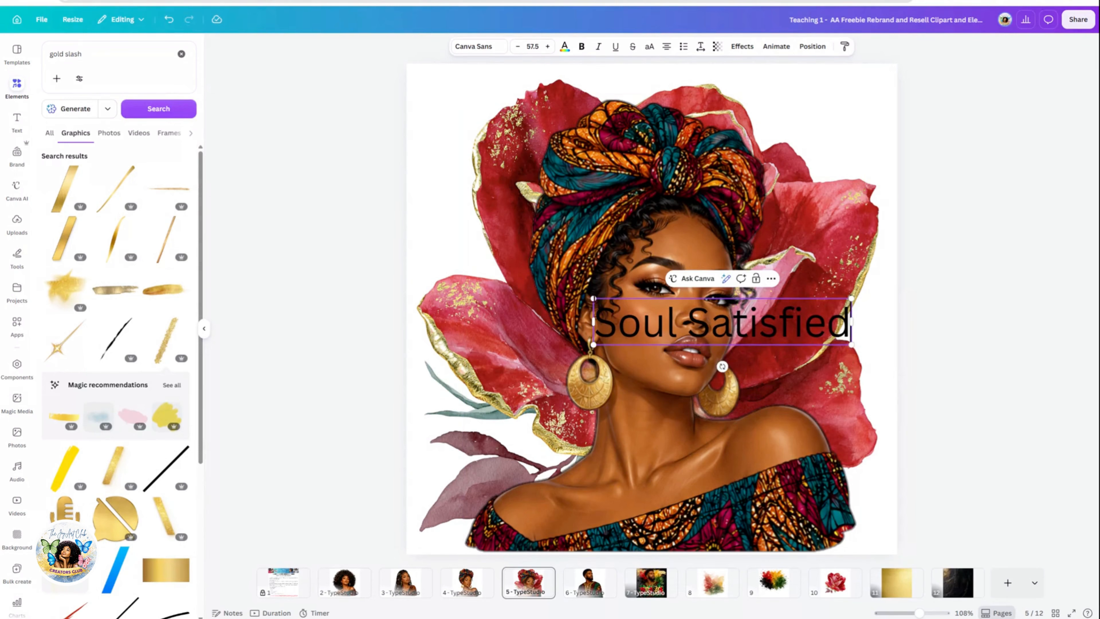
{"action": "left_click_drag", "start_coordinate": [593, 298], "coordinate": [451, 234]}
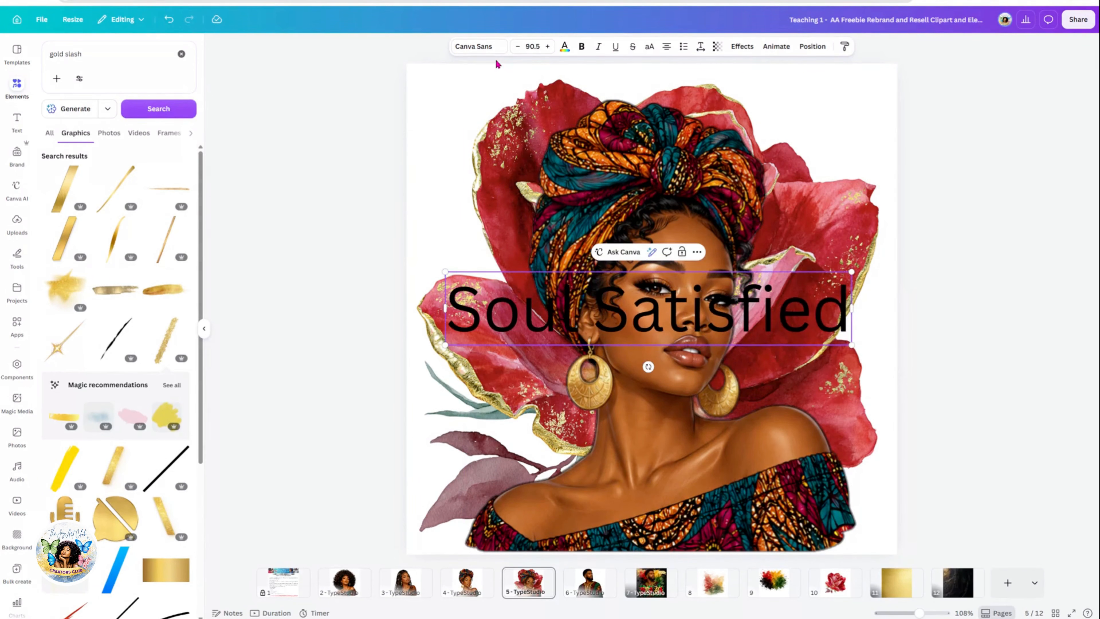
{"action": "left_click", "coordinate": [479, 46]}
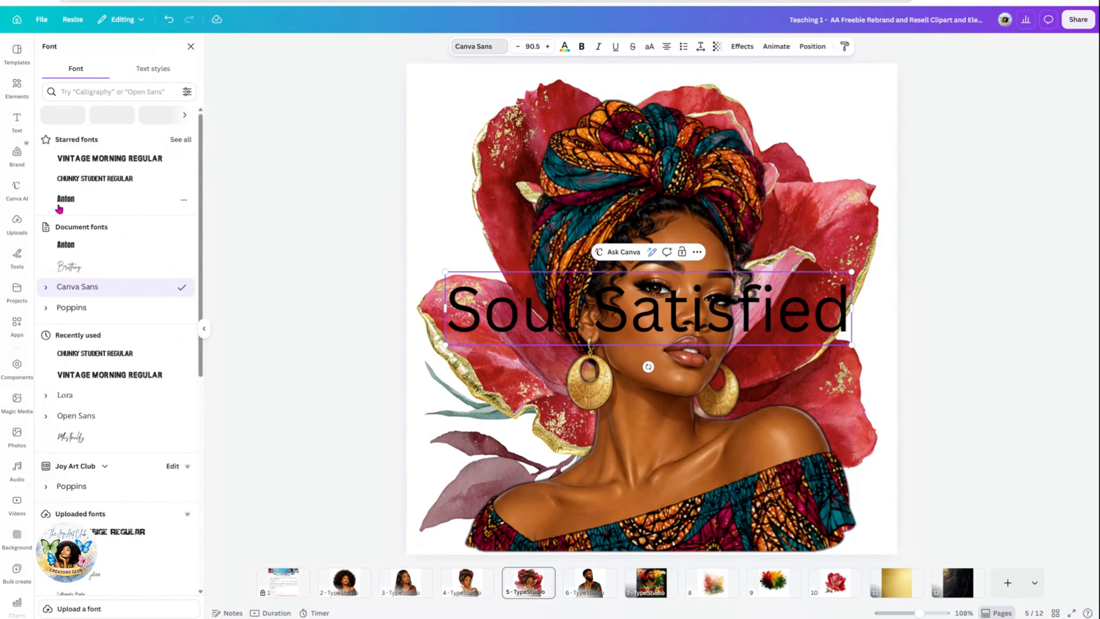
{"action": "left_click", "coordinate": [78, 167]}
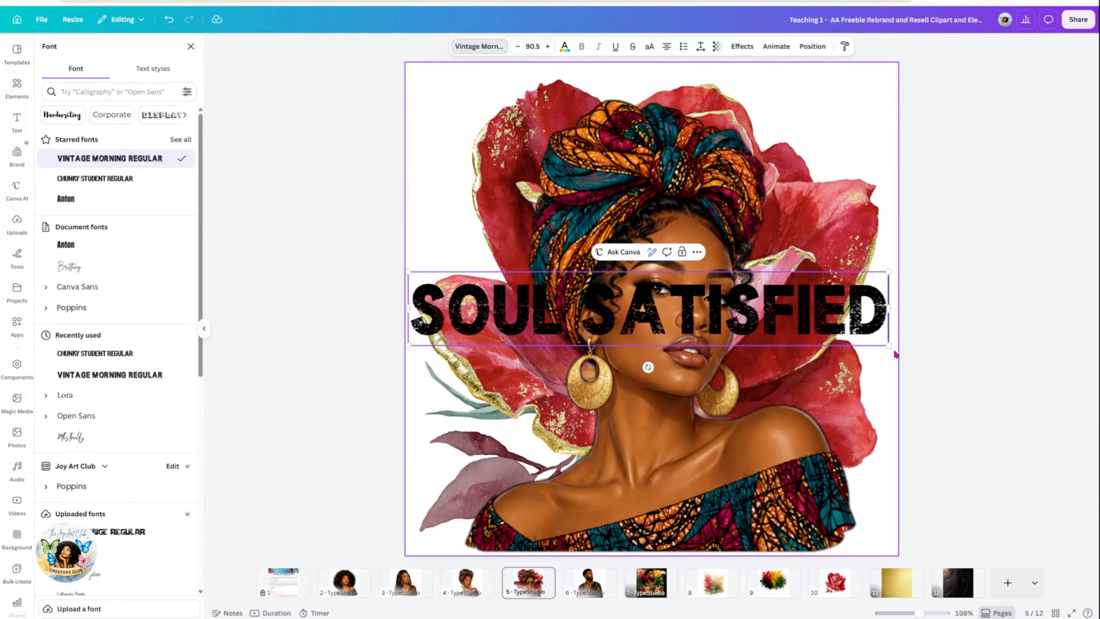
{"action": "left_click_drag", "start_coordinate": [887, 345], "coordinate": [813, 321]}
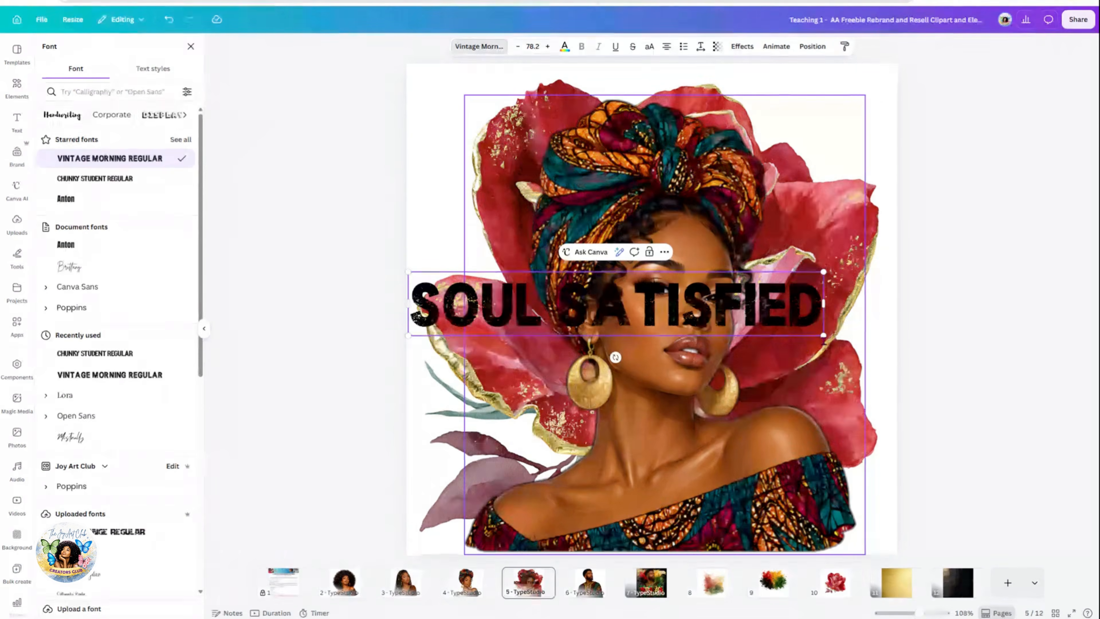
{"action": "mouse_move", "coordinate": [856, 349]}
{"action": "left_mouse_down"}
{"action": "mouse_move", "coordinate": [902, 359]}
{"action": "mouse_move", "coordinate": [840, 350]}
{"action": "left_mouse_up"}
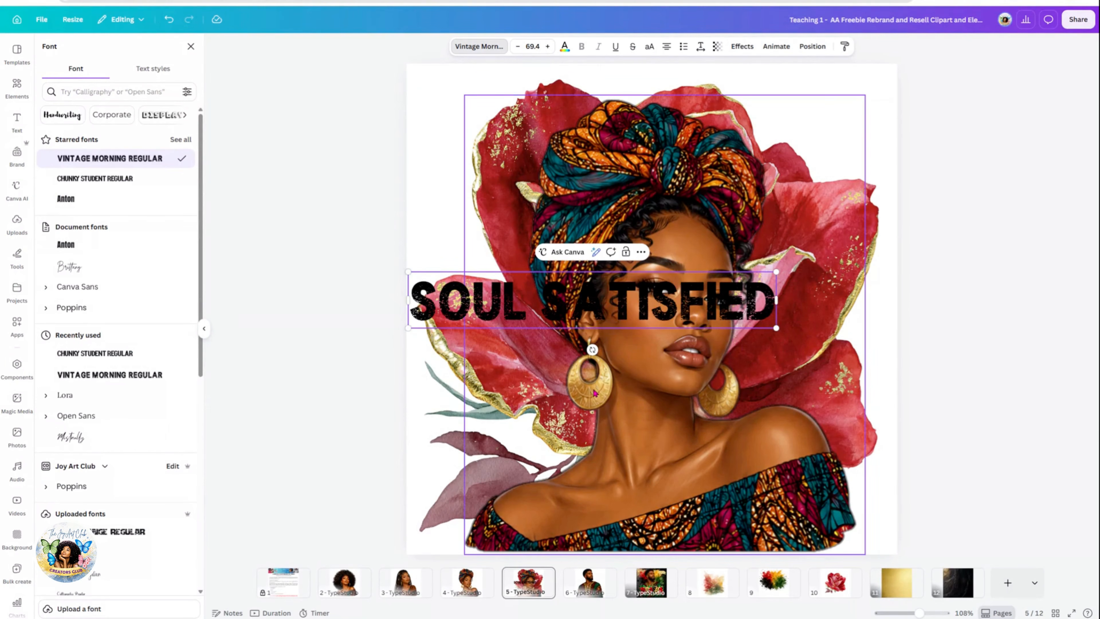
Move the lettering up over the woman's head wrap, and shift the woman slightly left and the rose lower on the page.
{"action": "left_click_drag", "start_coordinate": [615, 316], "coordinate": [545, 304]}
{"action": "left_click", "coordinate": [544, 305]}
{"action": "left_click_drag", "start_coordinate": [630, 319], "coordinate": [600, 105]}
{"action": "left_click", "coordinate": [871, 321]}
{"action": "left_click_drag", "start_coordinate": [862, 355], "coordinate": [861, 354]}
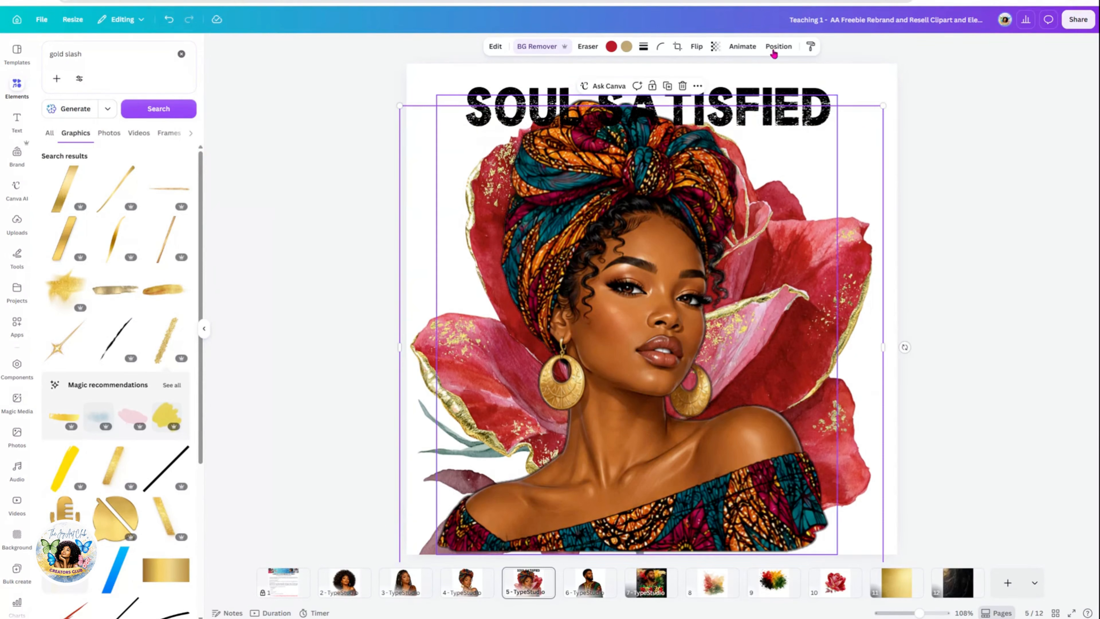
Scale the woman down to about 7.5 by 8.6, reposition her over the rose, and centre the lettering above her head wrap.
{"action": "left_click", "coordinate": [793, 90]}
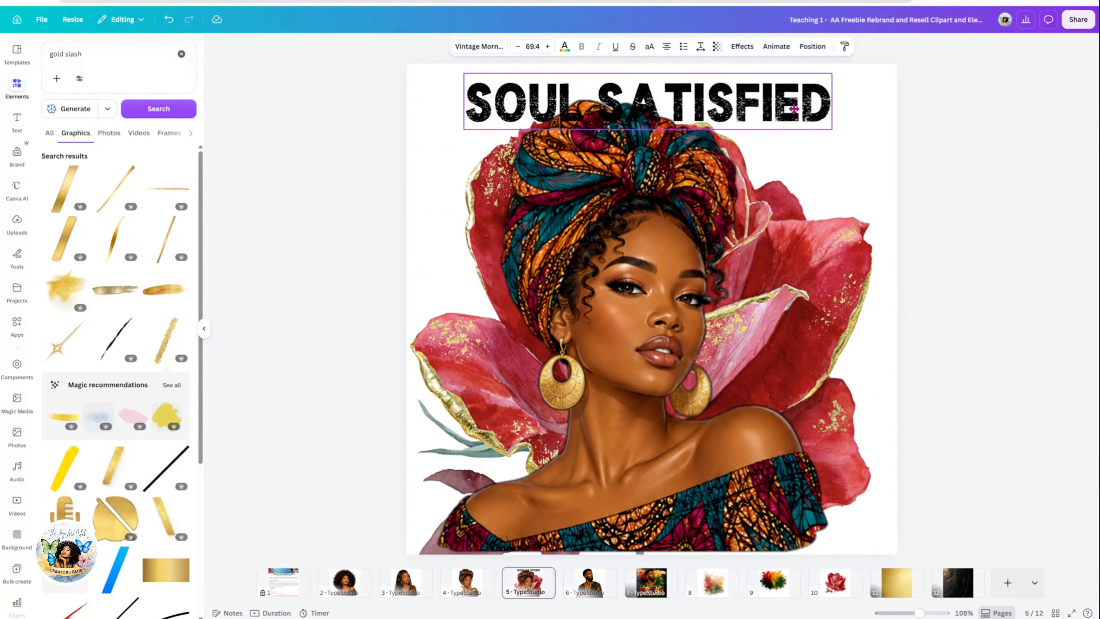
{"action": "left_click_drag", "start_coordinate": [793, 91], "coordinate": [793, 109]}
{"action": "left_click", "coordinate": [813, 160]}
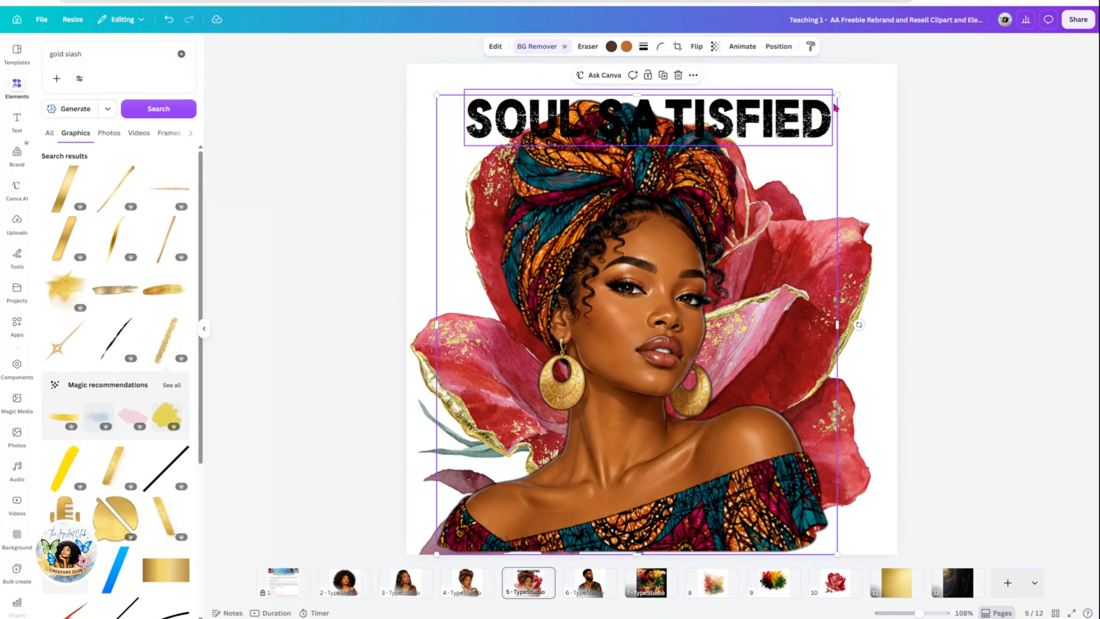
{"action": "left_click_drag", "start_coordinate": [836, 95], "coordinate": [808, 134]}
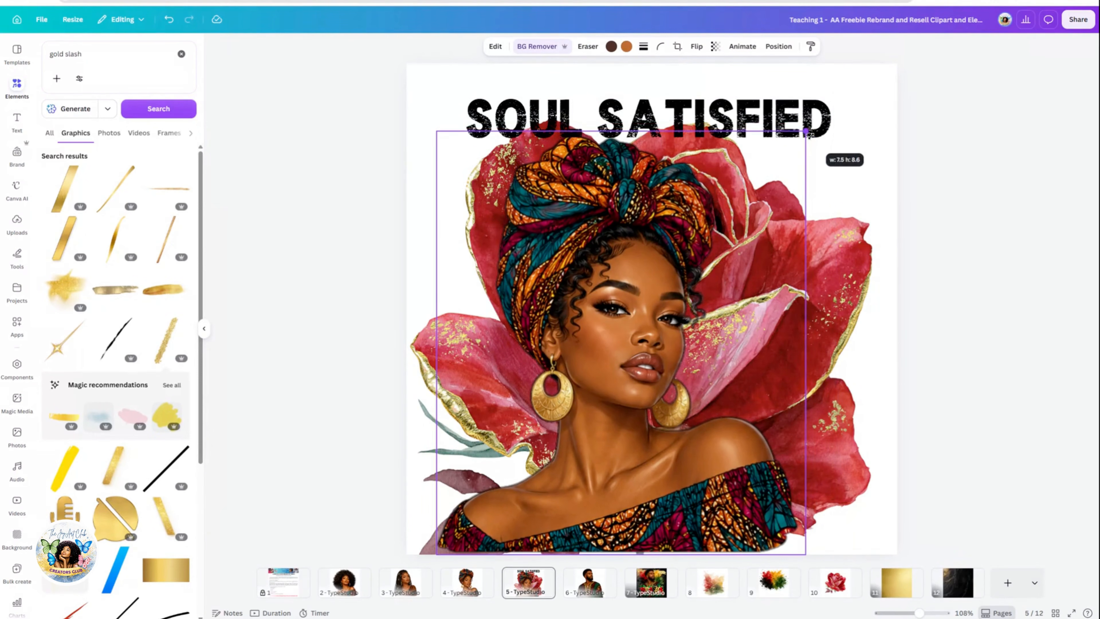
{"action": "left_click_drag", "start_coordinate": [659, 305], "coordinate": [679, 309]}
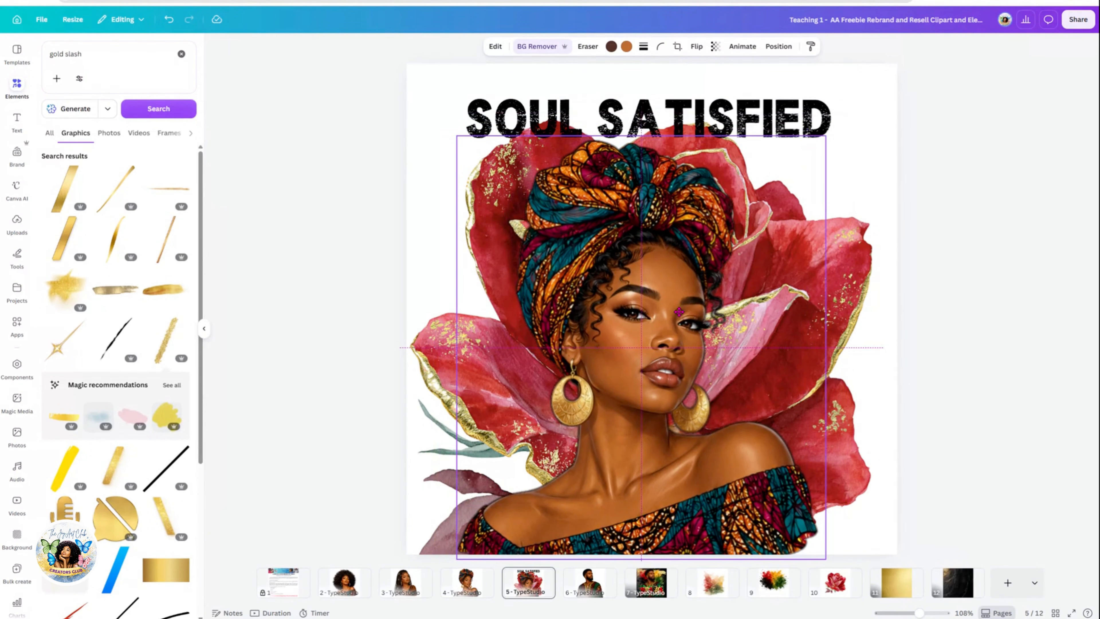
{"action": "left_click", "coordinate": [785, 111]}
{"action": "left_click_drag", "start_coordinate": [789, 110], "coordinate": [791, 94]}
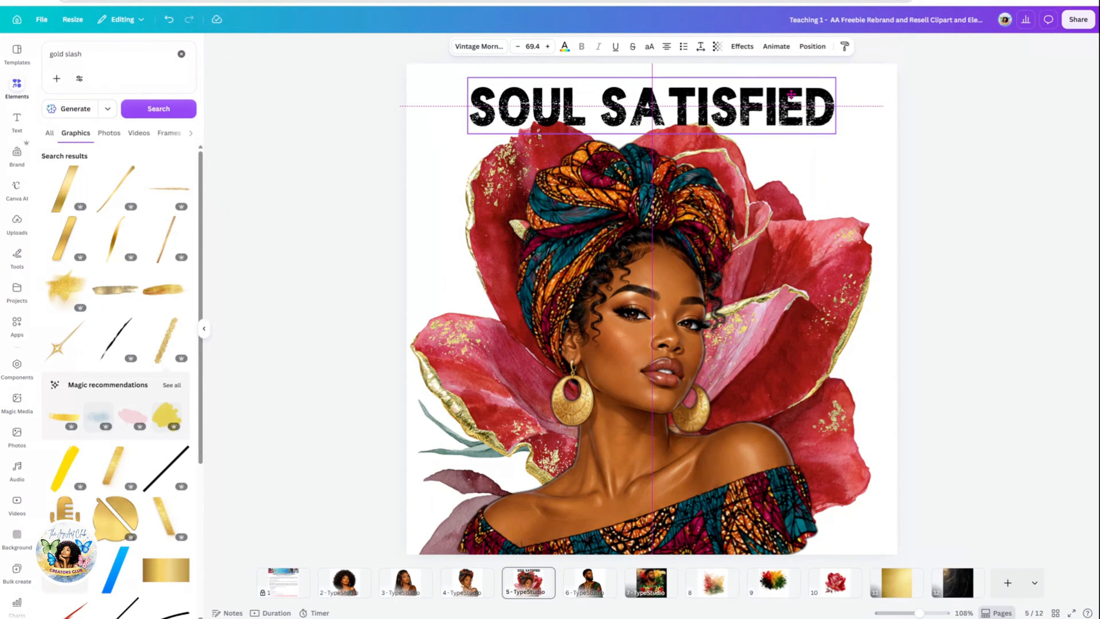
Apply an Outline effect with thickness 50 to the lettering, trying red before making the outline black.
{"action": "left_click", "coordinate": [741, 47]}
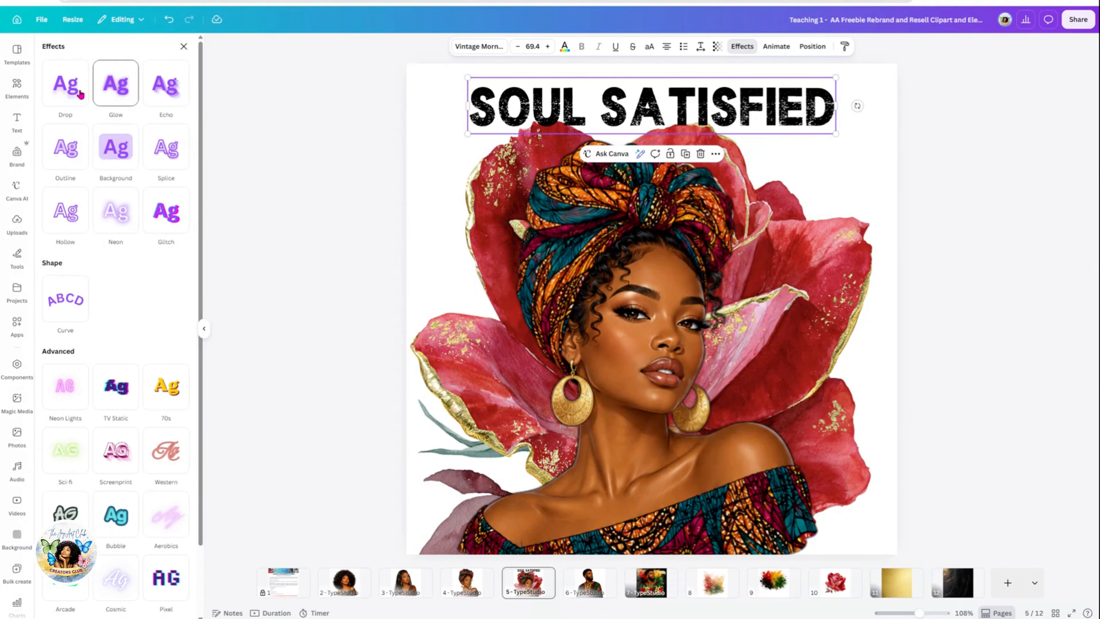
{"action": "left_click", "coordinate": [69, 152]}
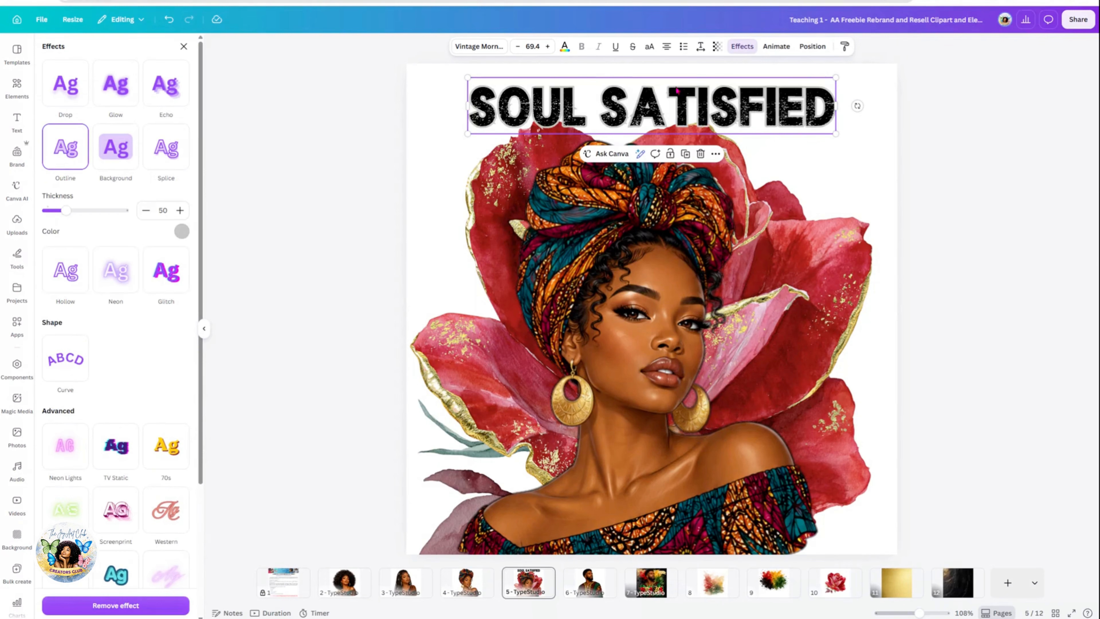
{"action": "left_click", "coordinate": [181, 231]}
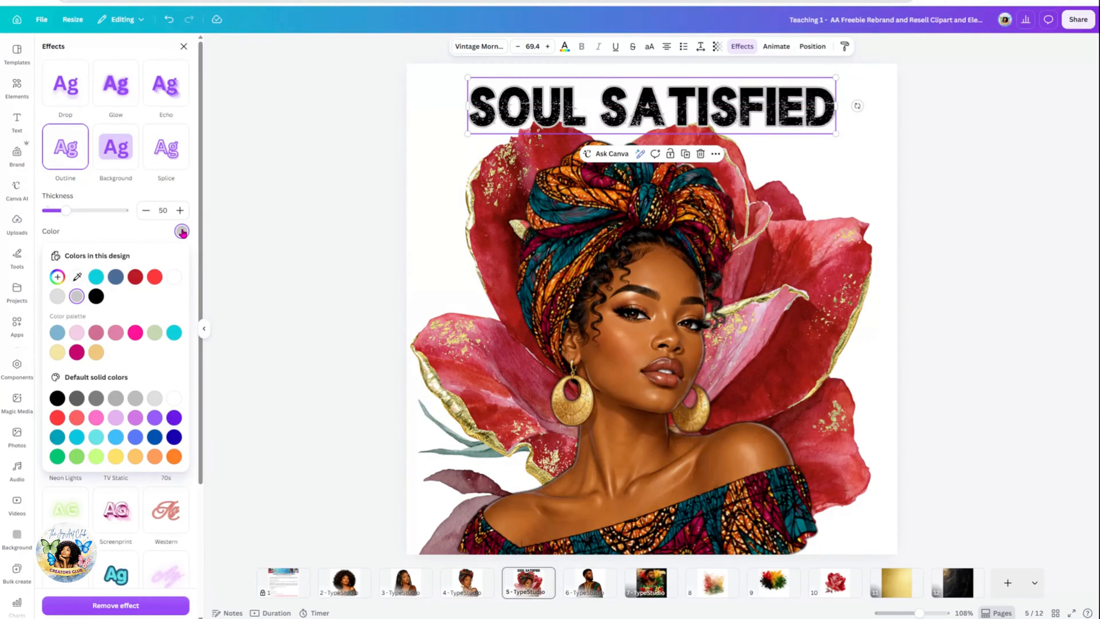
{"action": "left_click", "coordinate": [135, 277]}
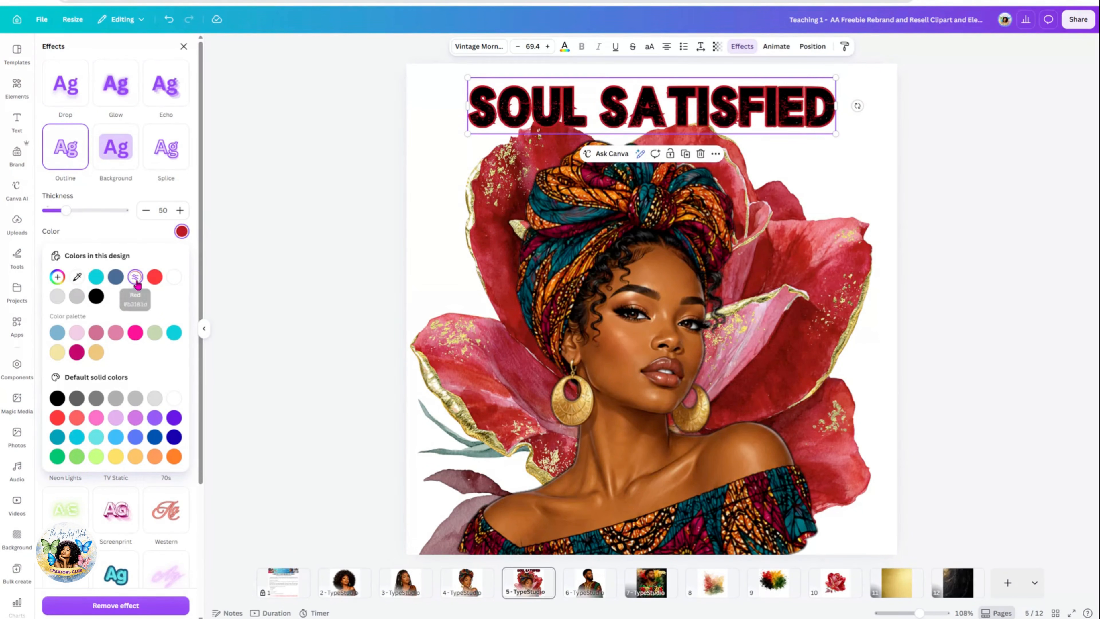
{"action": "left_click", "coordinate": [97, 296]}
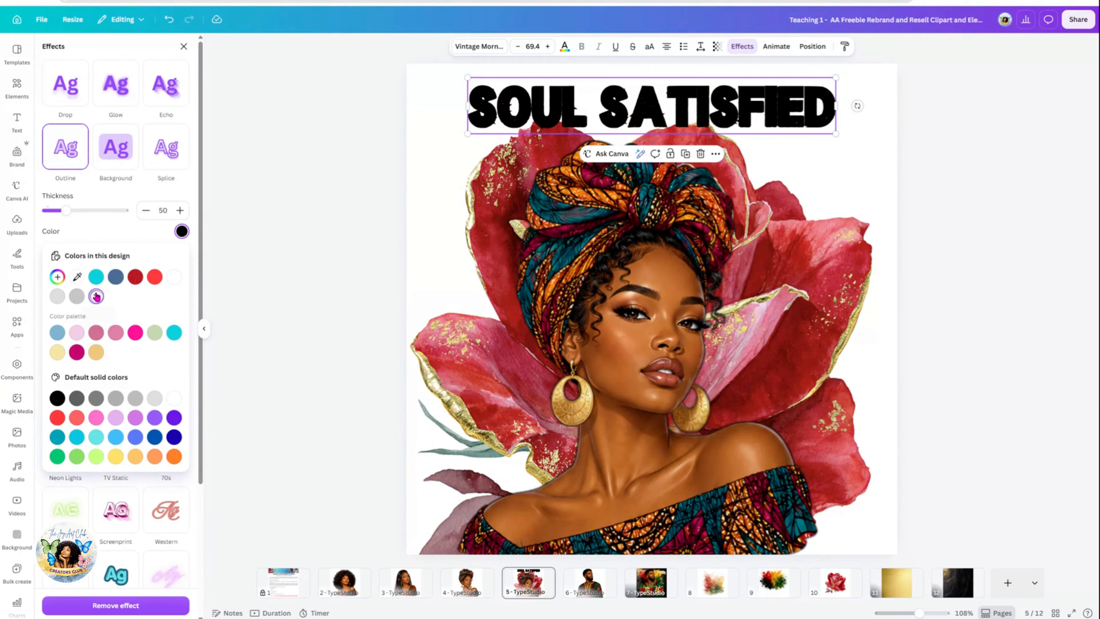
Fill the lettering with the gray orange photo colour after trying pink and brown.
{"action": "left_click", "coordinate": [565, 46]}
{"action": "left_click", "coordinate": [565, 47]}
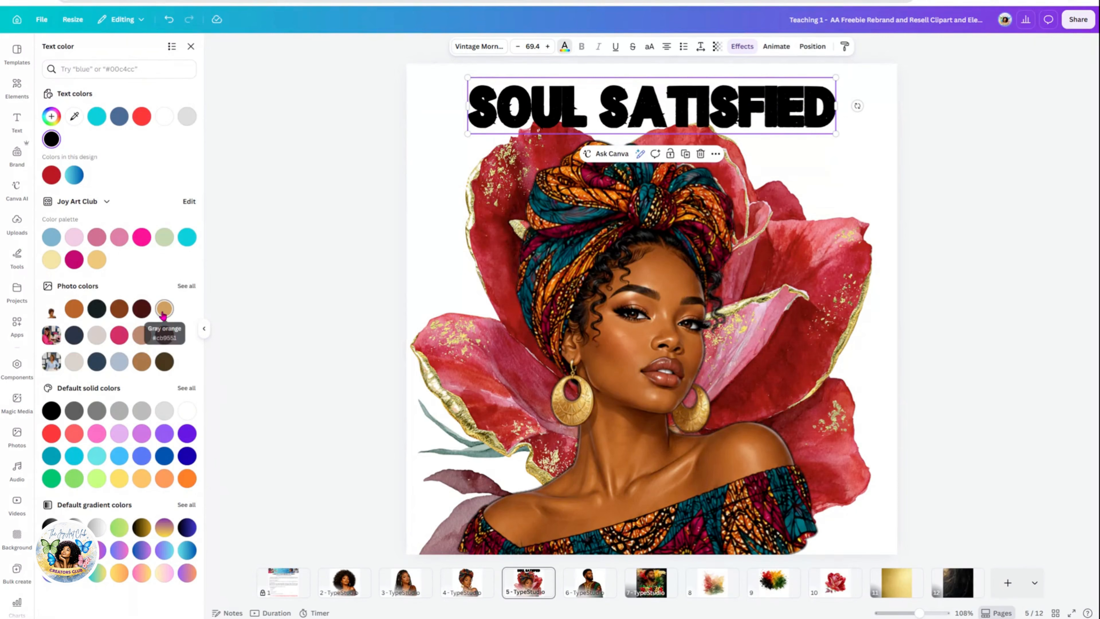
{"action": "left_click", "coordinate": [163, 313]}
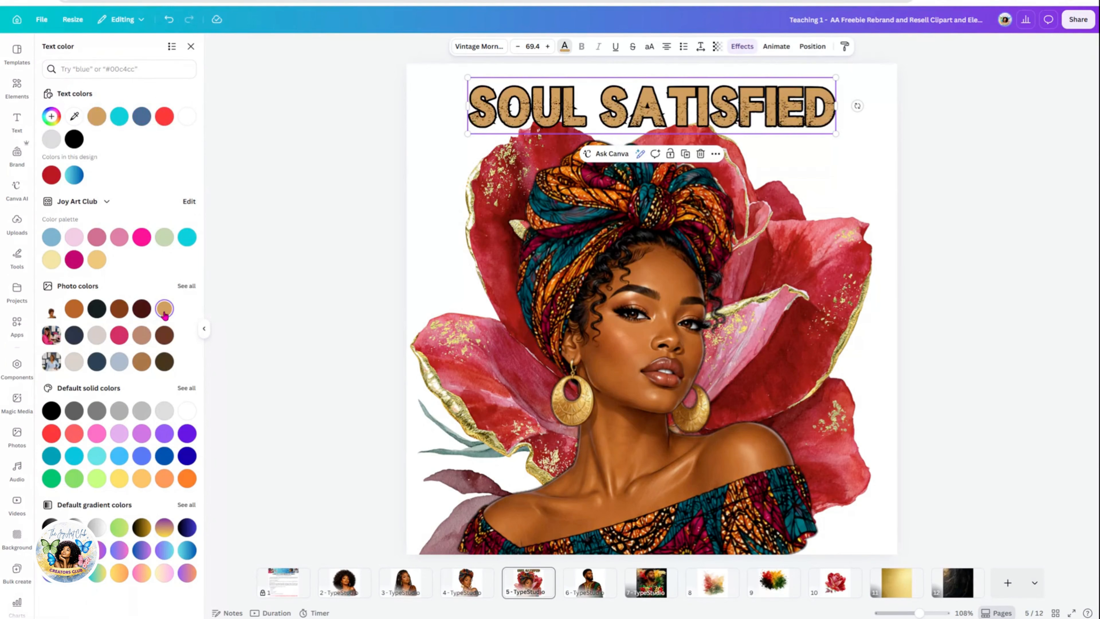
{"action": "left_click", "coordinate": [120, 335]}
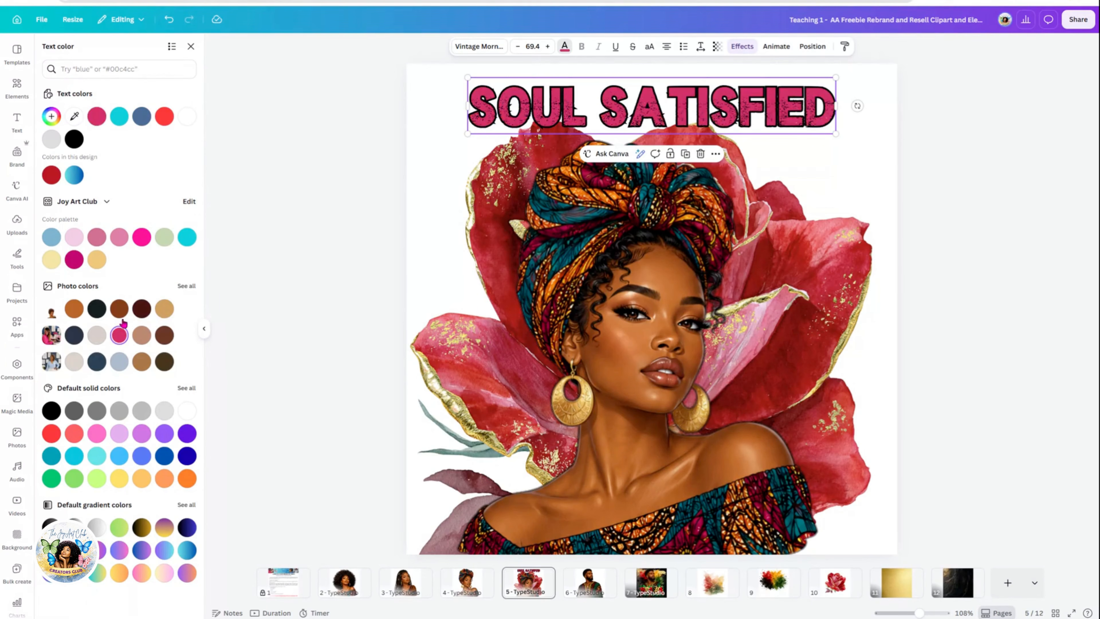
{"action": "left_click", "coordinate": [120, 313]}
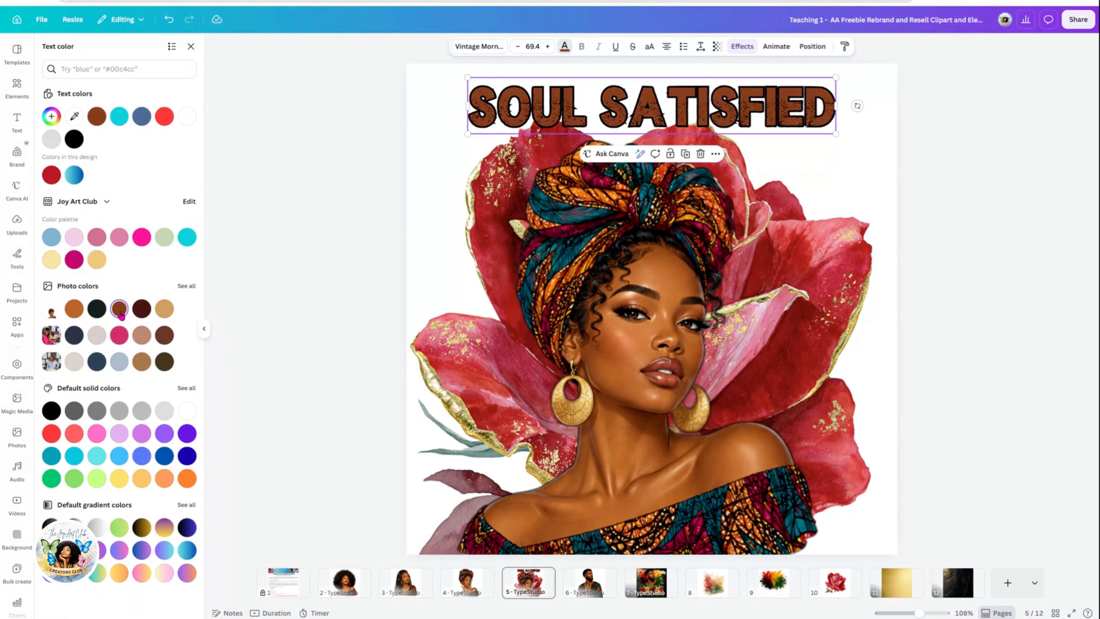
{"action": "left_click", "coordinate": [164, 311]}
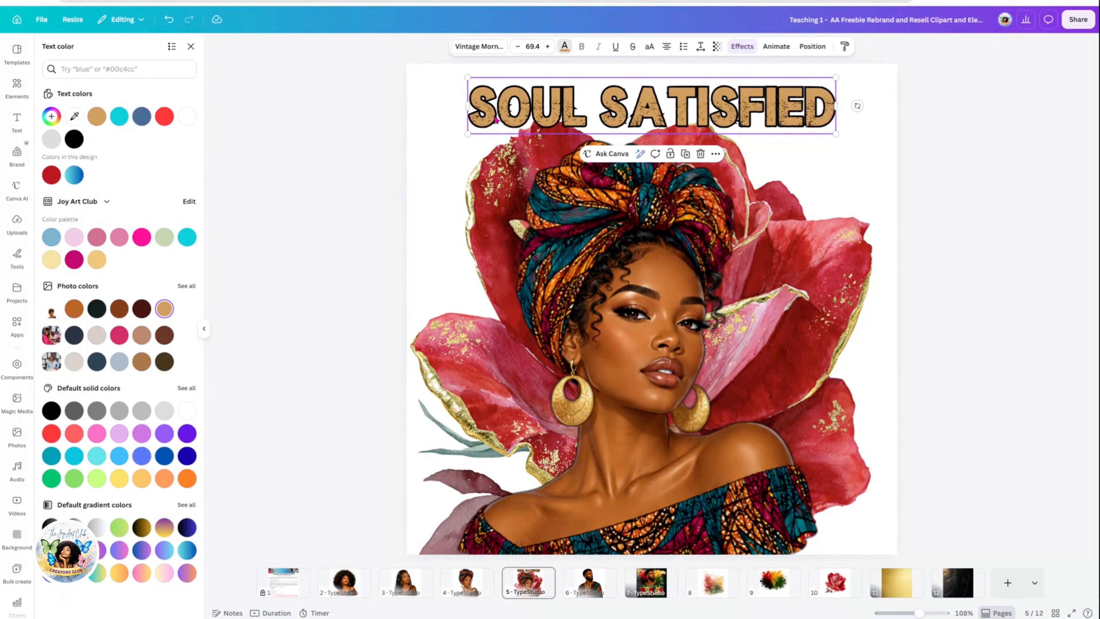
Bend the lettering into an arch over the head wrap with the Curve shape effect set to 23.
{"action": "left_click_drag", "start_coordinate": [732, 108], "coordinate": [729, 69]}
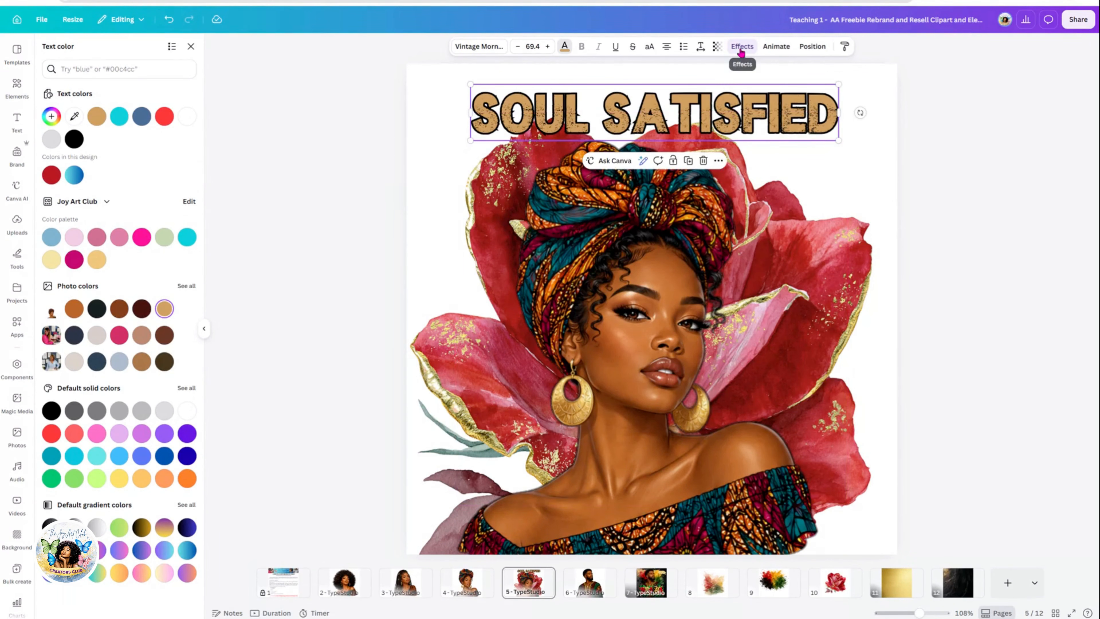
{"action": "left_click", "coordinate": [742, 45]}
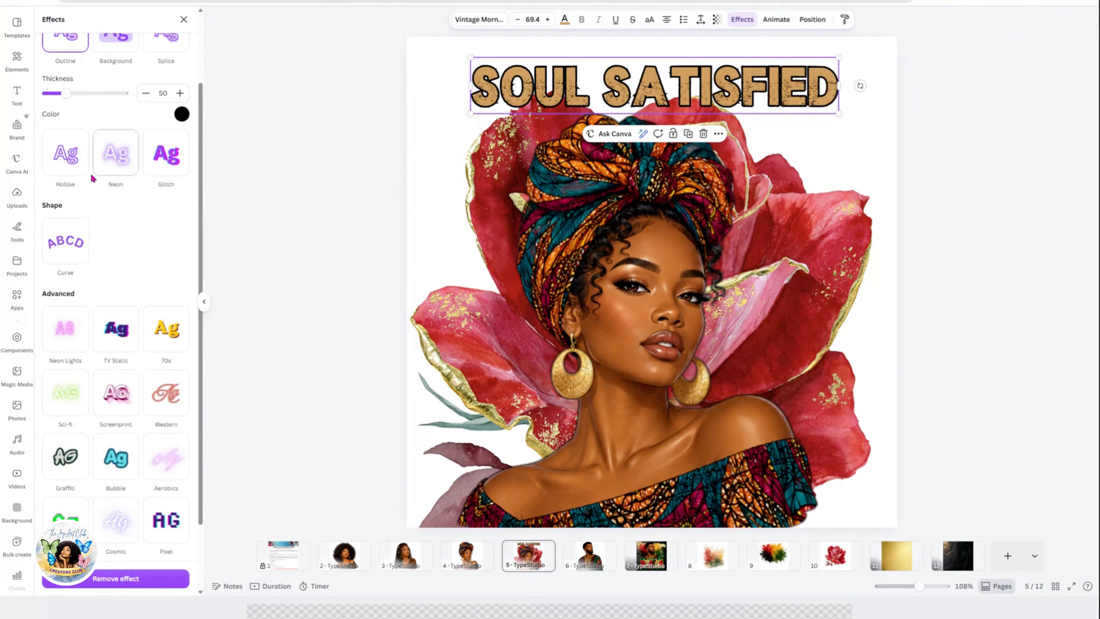
{"action": "scroll", "coordinate": [65, 277], "scroll_direction": "down", "scroll_amount": 2}
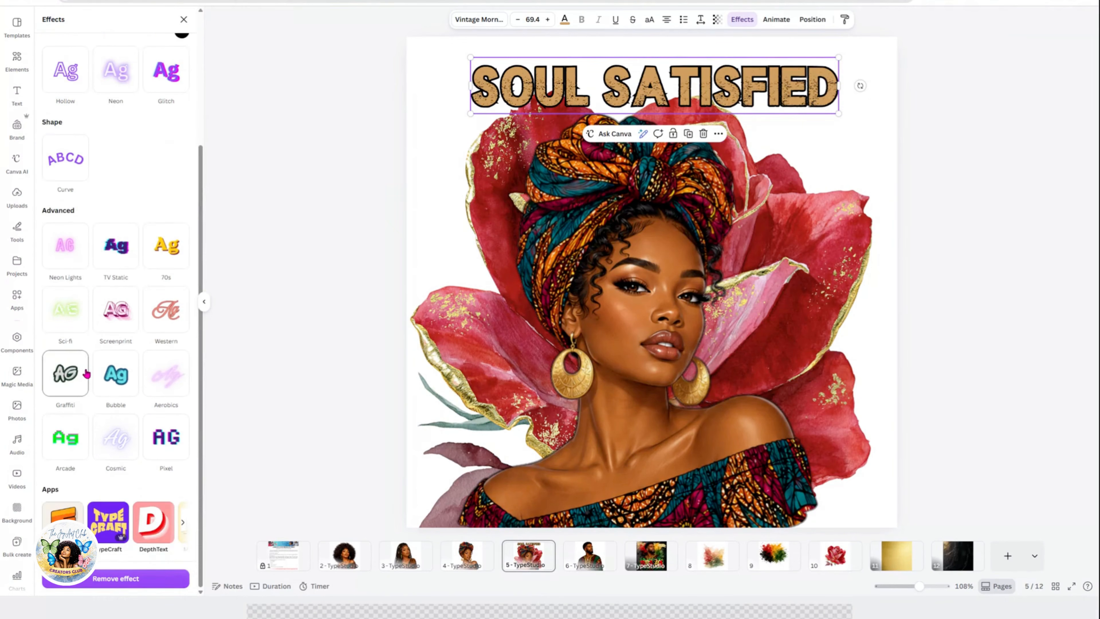
{"action": "scroll", "coordinate": [54, 263], "scroll_direction": "up", "scroll_amount": 4}
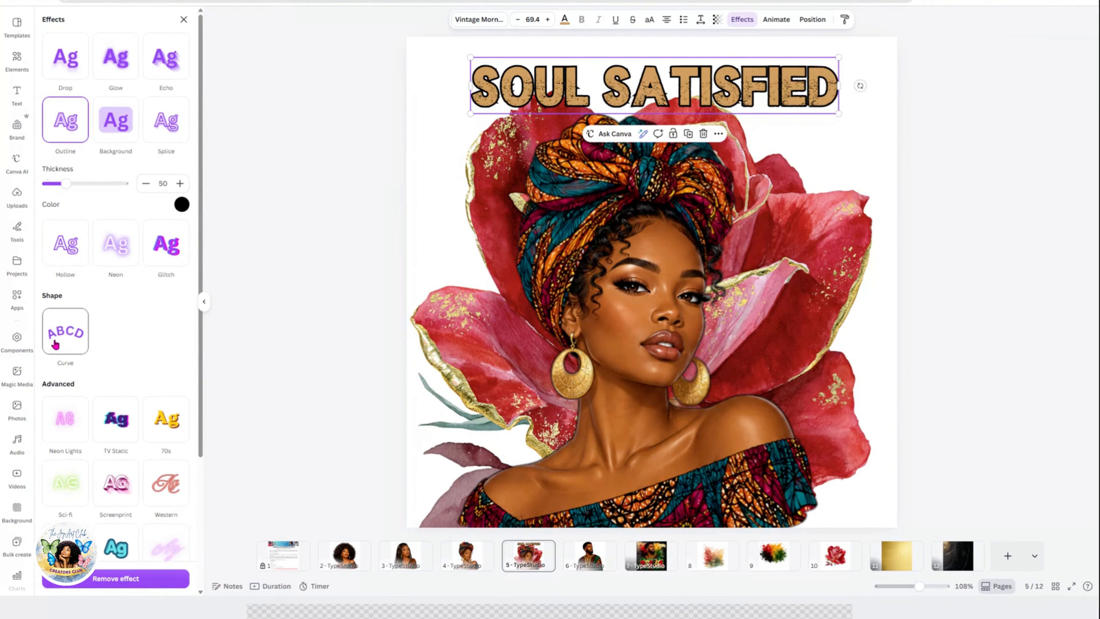
{"action": "left_click", "coordinate": [65, 342]}
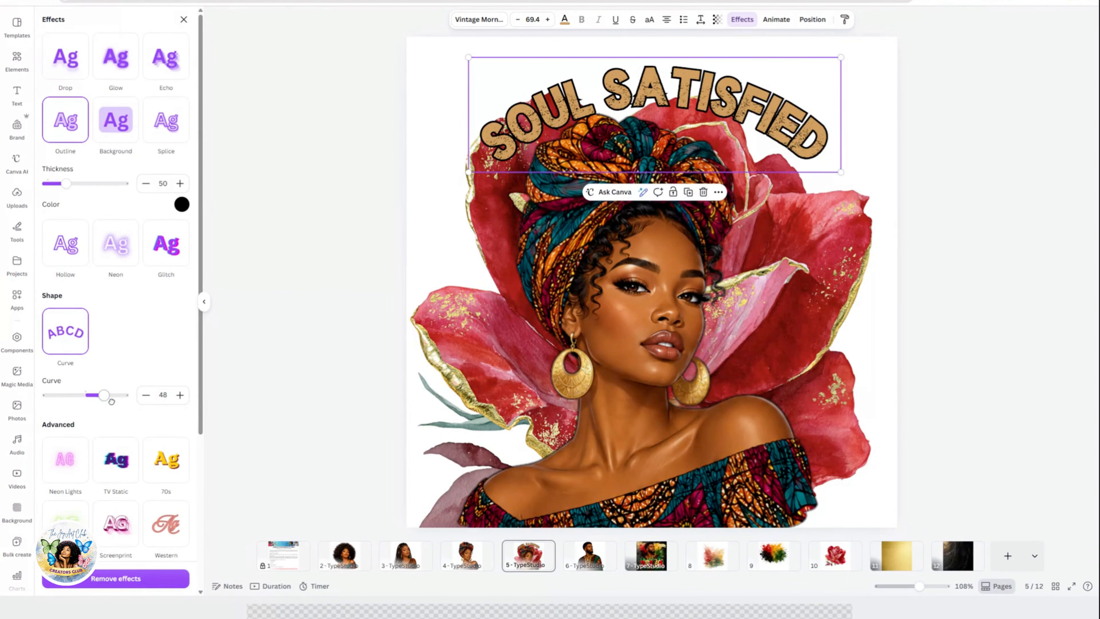
{"action": "mouse_move", "coordinate": [115, 400]}
{"action": "left_mouse_down"}
{"action": "mouse_move", "coordinate": [103, 394]}
{"action": "mouse_move", "coordinate": [115, 395]}
{"action": "left_mouse_up"}
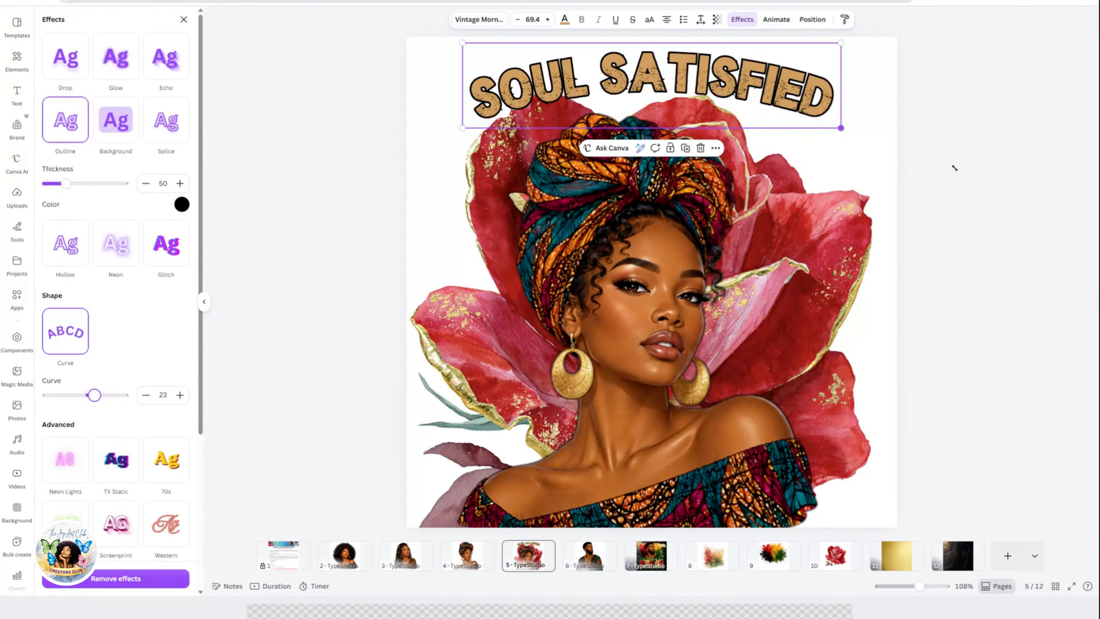
Enlarge the arched lettering to font size 92.4, shift it to span the page width, and make its curve stronger.
{"action": "left_click_drag", "start_coordinate": [965, 177], "coordinate": [920, 156]}
{"action": "left_click_drag", "start_coordinate": [849, 135], "coordinate": [966, 156]}
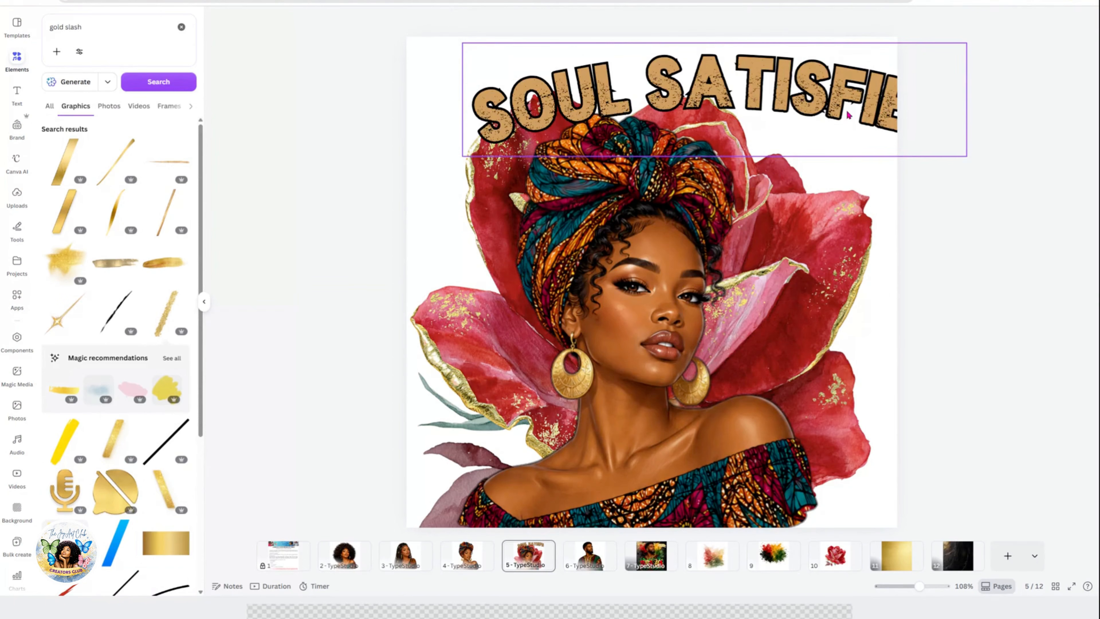
{"action": "left_click_drag", "start_coordinate": [852, 110], "coordinate": [790, 104]}
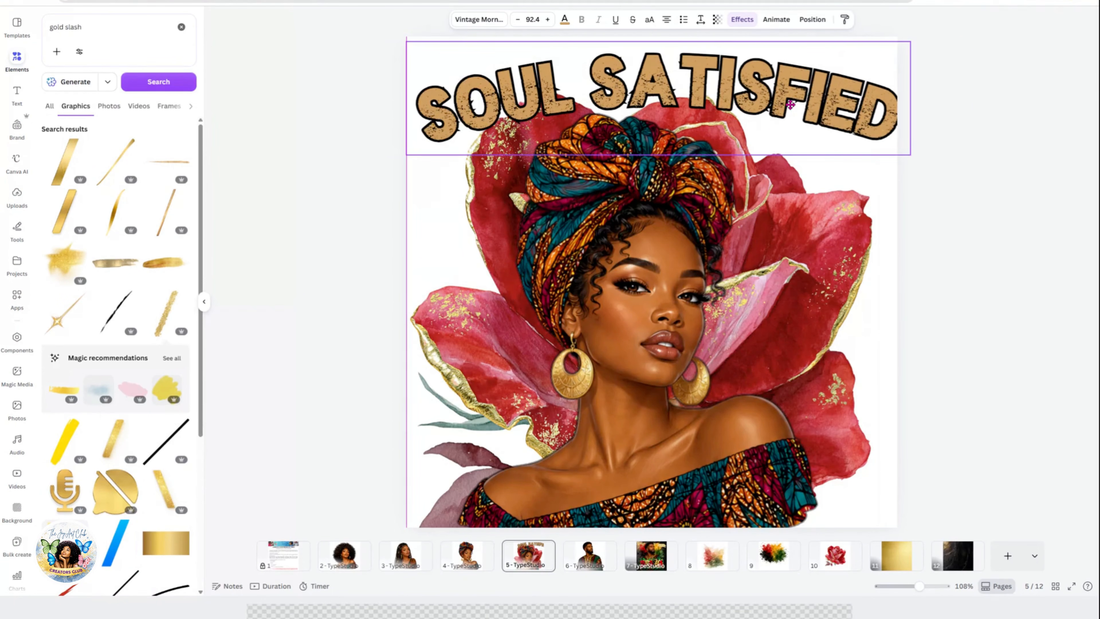
{"action": "left_click", "coordinate": [742, 20]}
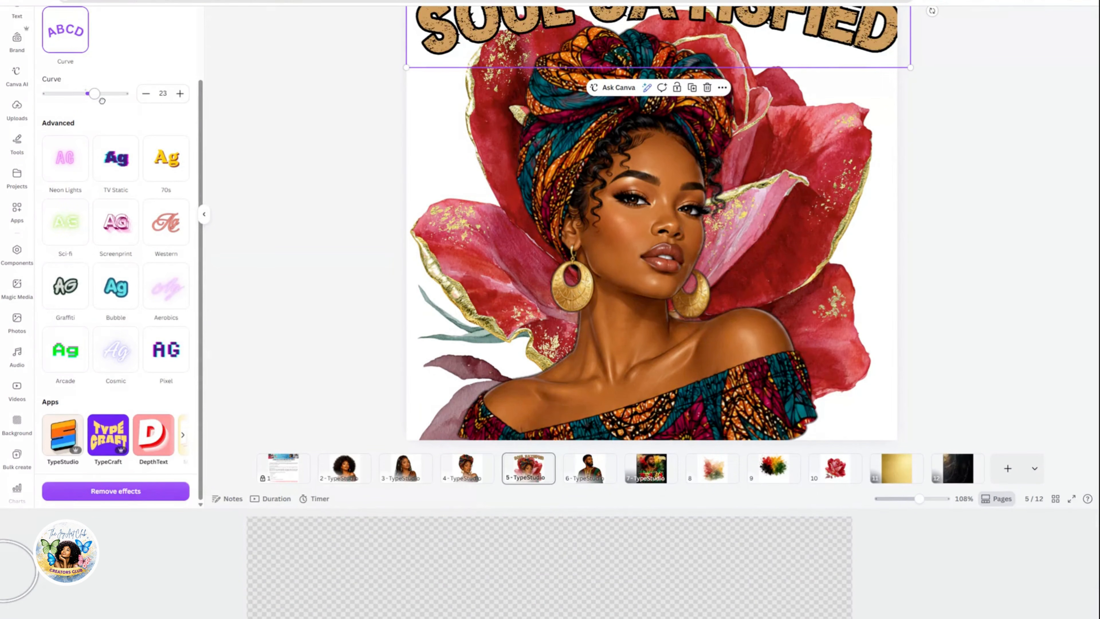
{"action": "left_click_drag", "start_coordinate": [104, 101], "coordinate": [103, 94]}
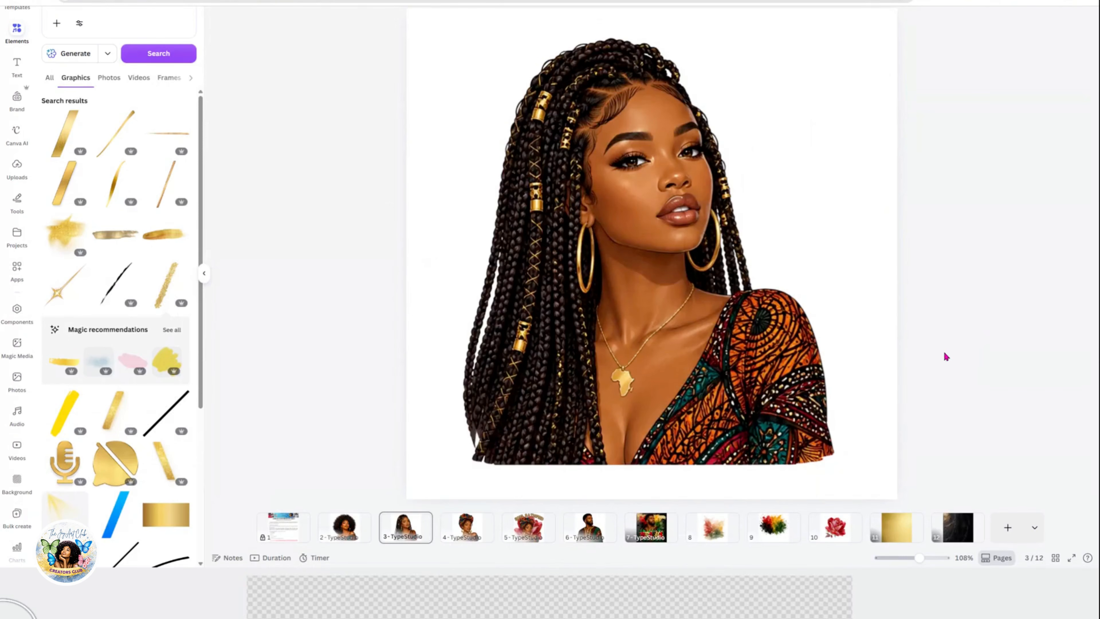
Check the page 5 design among all pages in the grid overview and reopen it.
{"action": "left_click", "coordinate": [522, 537]}
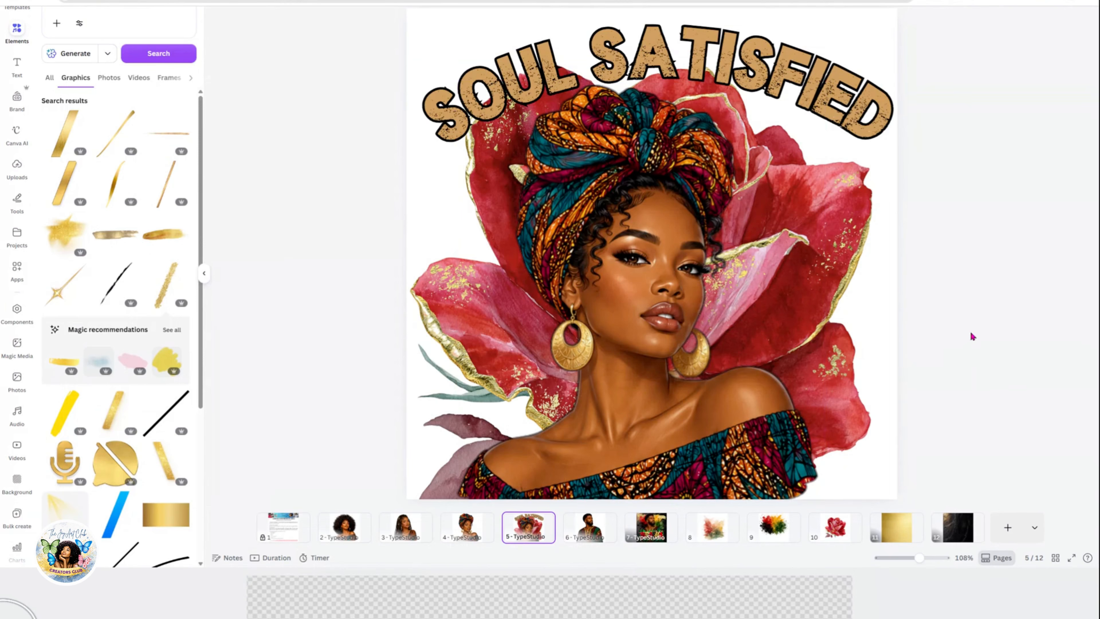
{"action": "left_click", "coordinate": [1055, 558]}
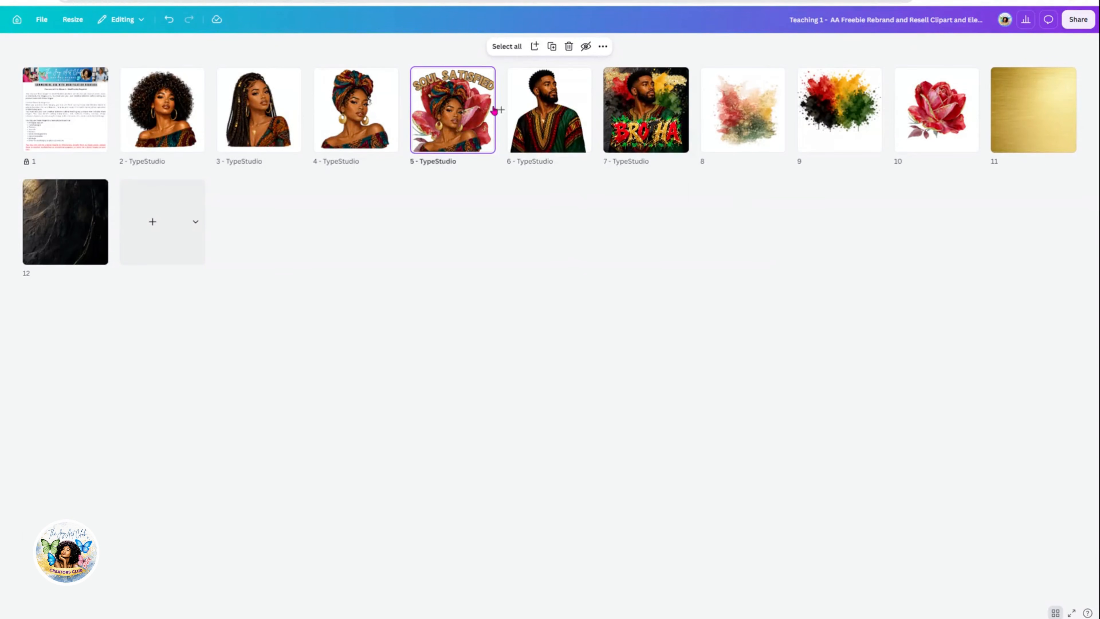
{"action": "double_click", "coordinate": [459, 115]}
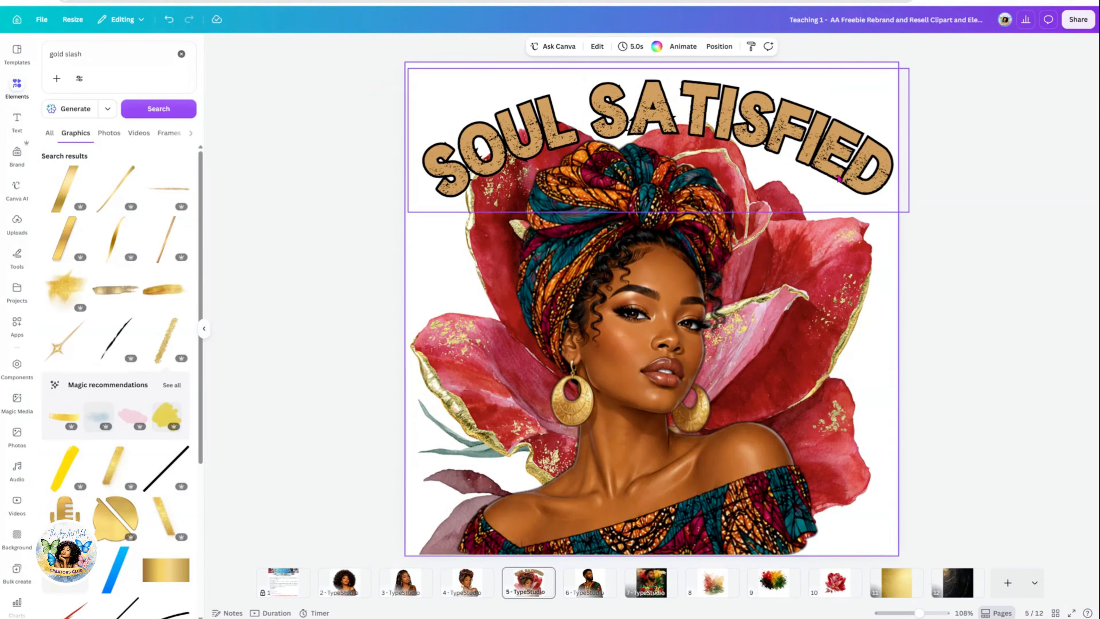
Scale the arched "Soul Satisfied" lettering down slightly to font size 91.9.
{"action": "left_click", "coordinate": [874, 180]}
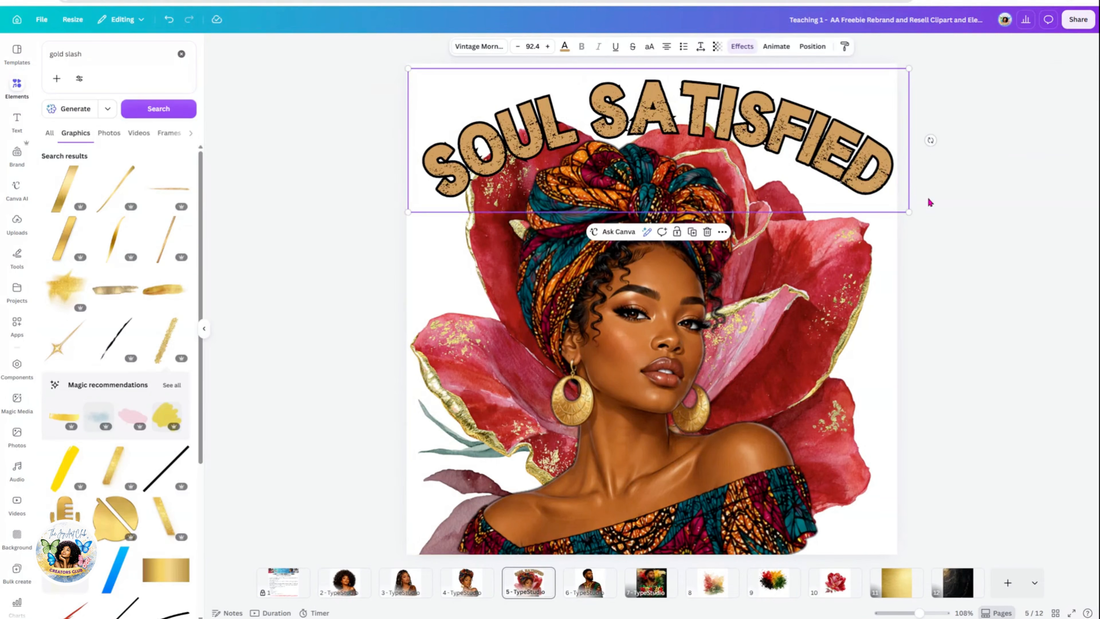
{"action": "mouse_move", "coordinate": [908, 211]}
{"action": "left_mouse_down"}
{"action": "mouse_move", "coordinate": [859, 186]}
{"action": "mouse_move", "coordinate": [906, 211]}
{"action": "left_mouse_up"}
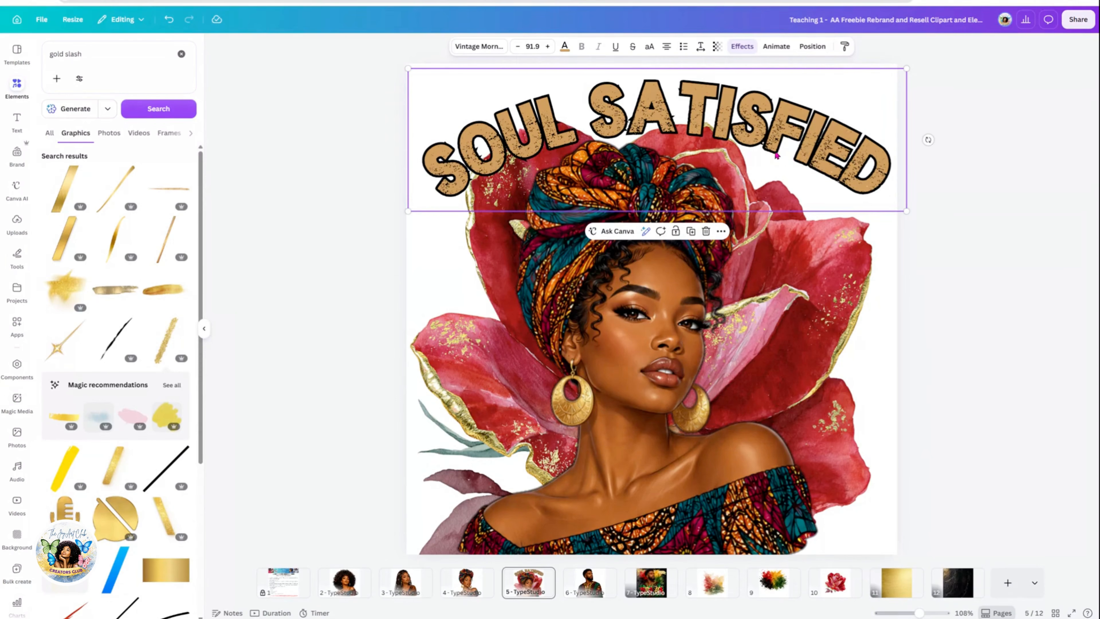
Try the default solid orange as the lettering's fill, and return it to the golden tan photo colour.
{"action": "left_click", "coordinate": [563, 46]}
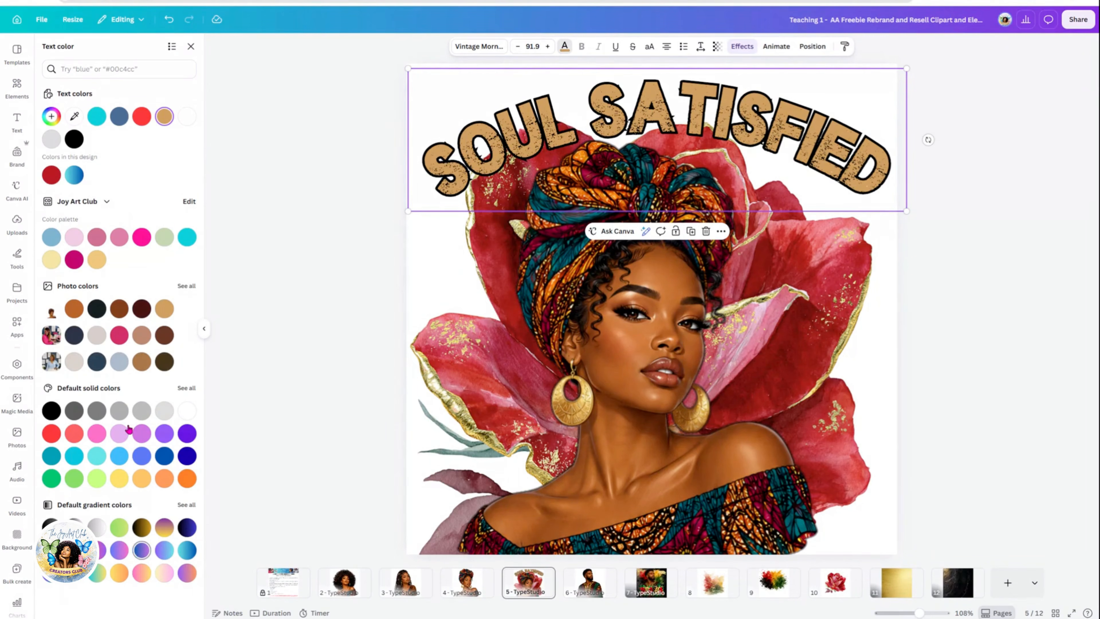
{"action": "left_click", "coordinate": [187, 480]}
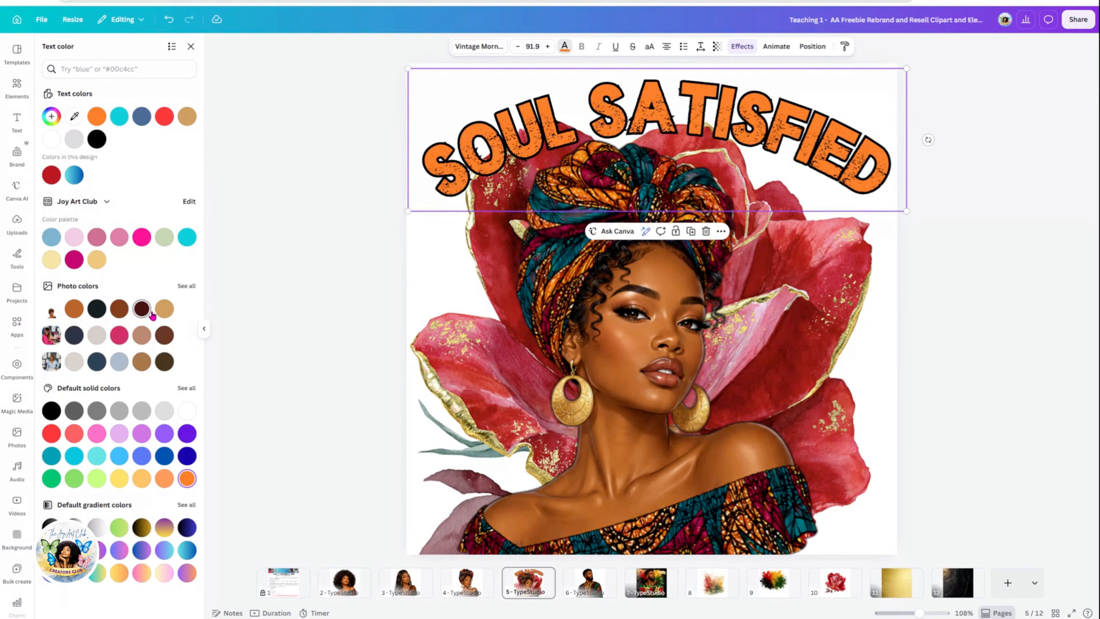
{"action": "left_click", "coordinate": [74, 309]}
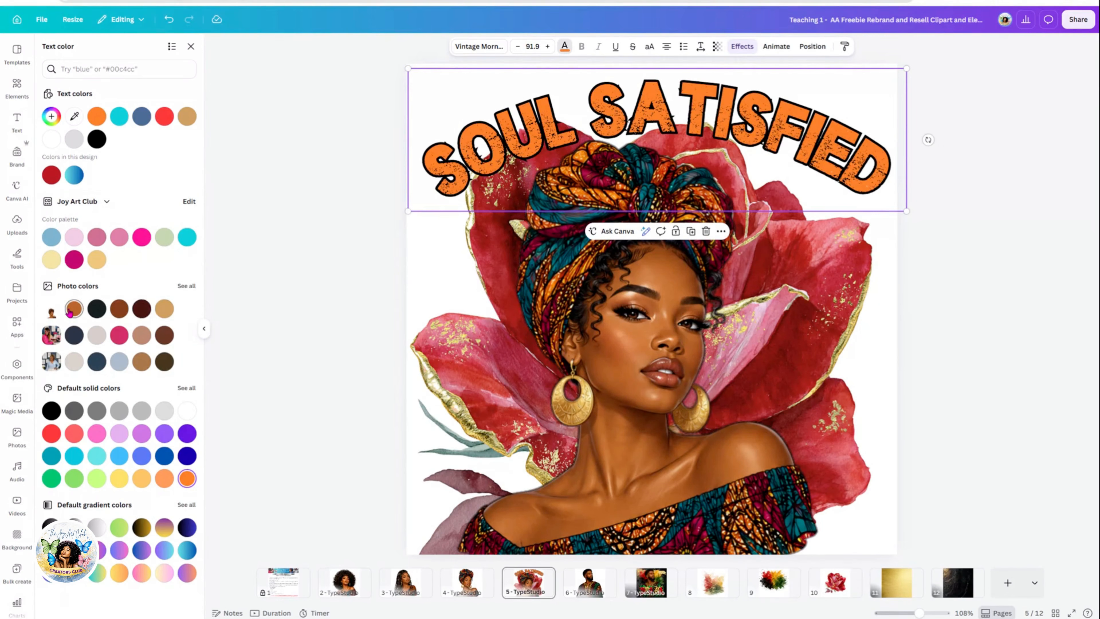
{"action": "left_click", "coordinate": [163, 316]}
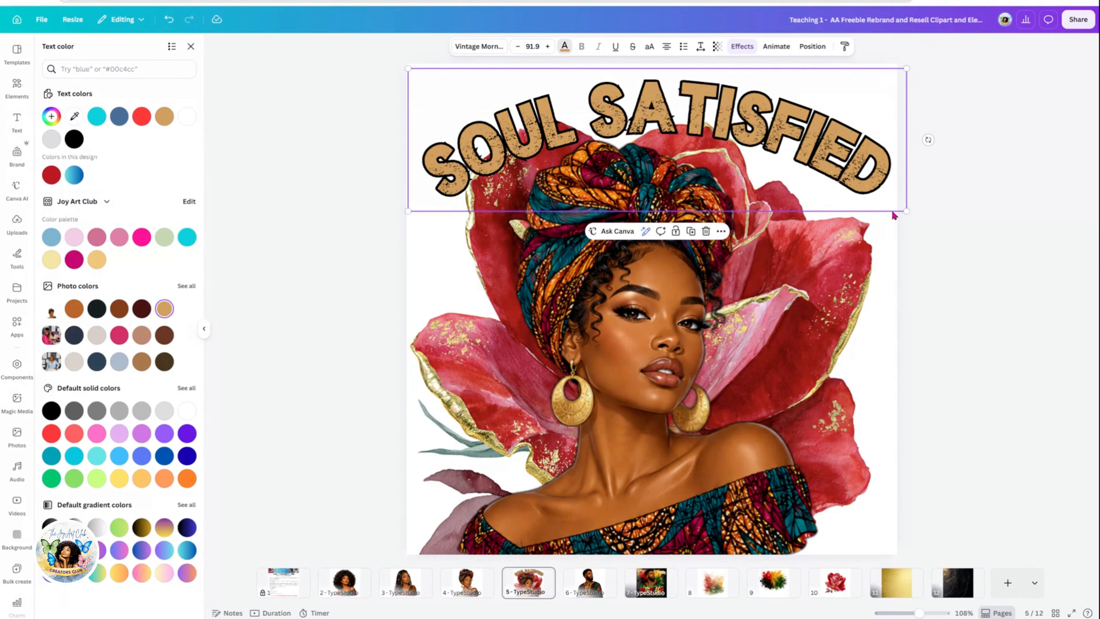
Shrink the arched lettering to font size 89.5 so it fits within the page width, and select the woman's portrait.
{"action": "left_click_drag", "start_coordinate": [906, 211], "coordinate": [888, 203]}
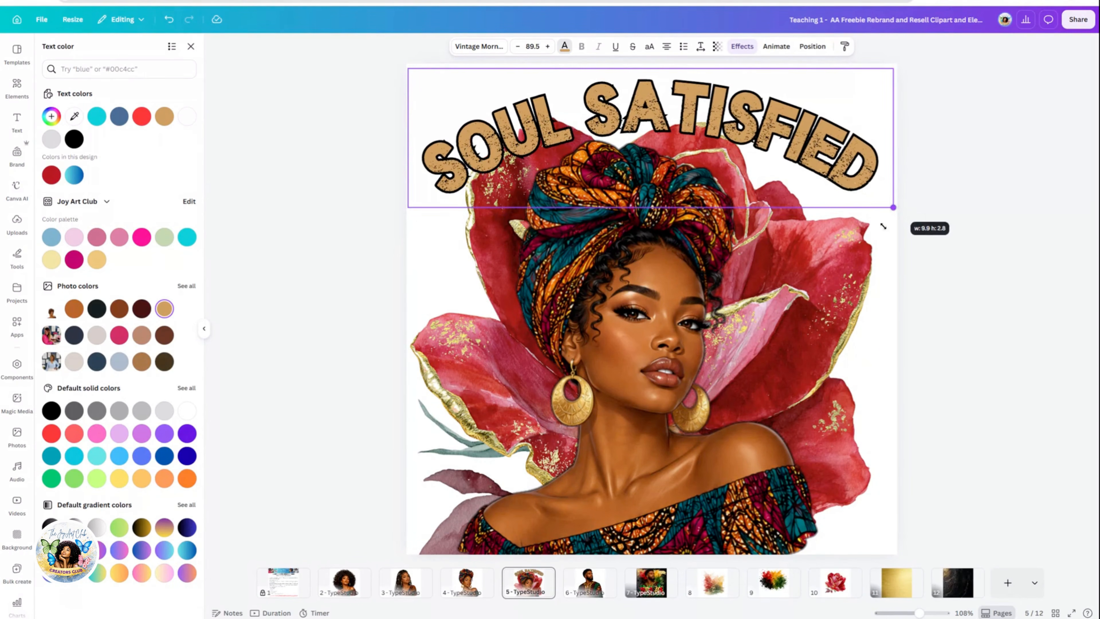
{"action": "left_click", "coordinate": [709, 452]}
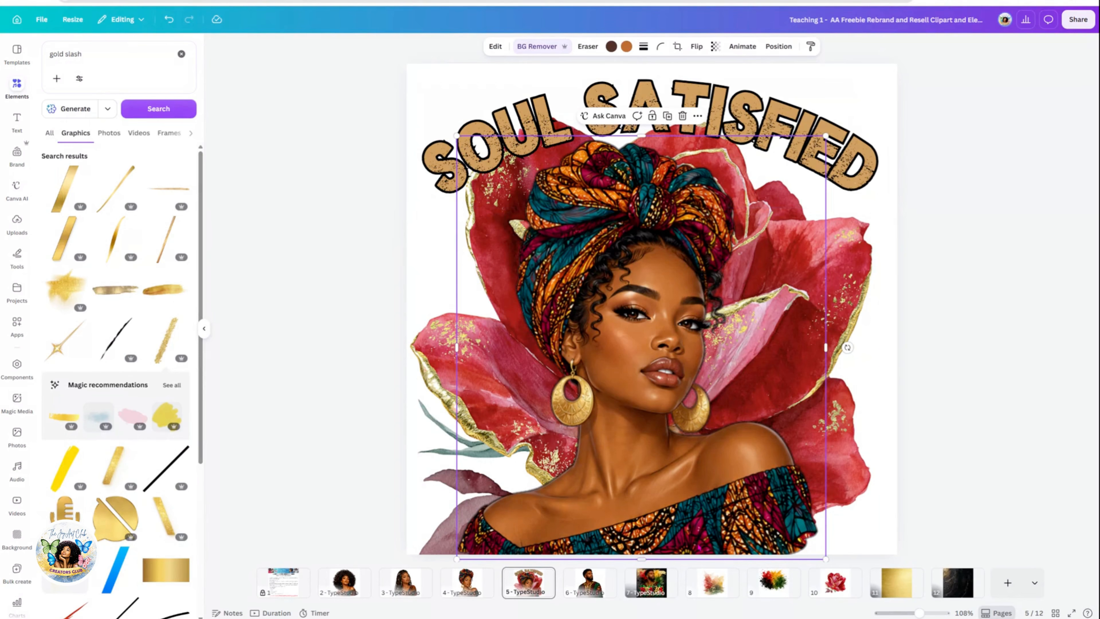